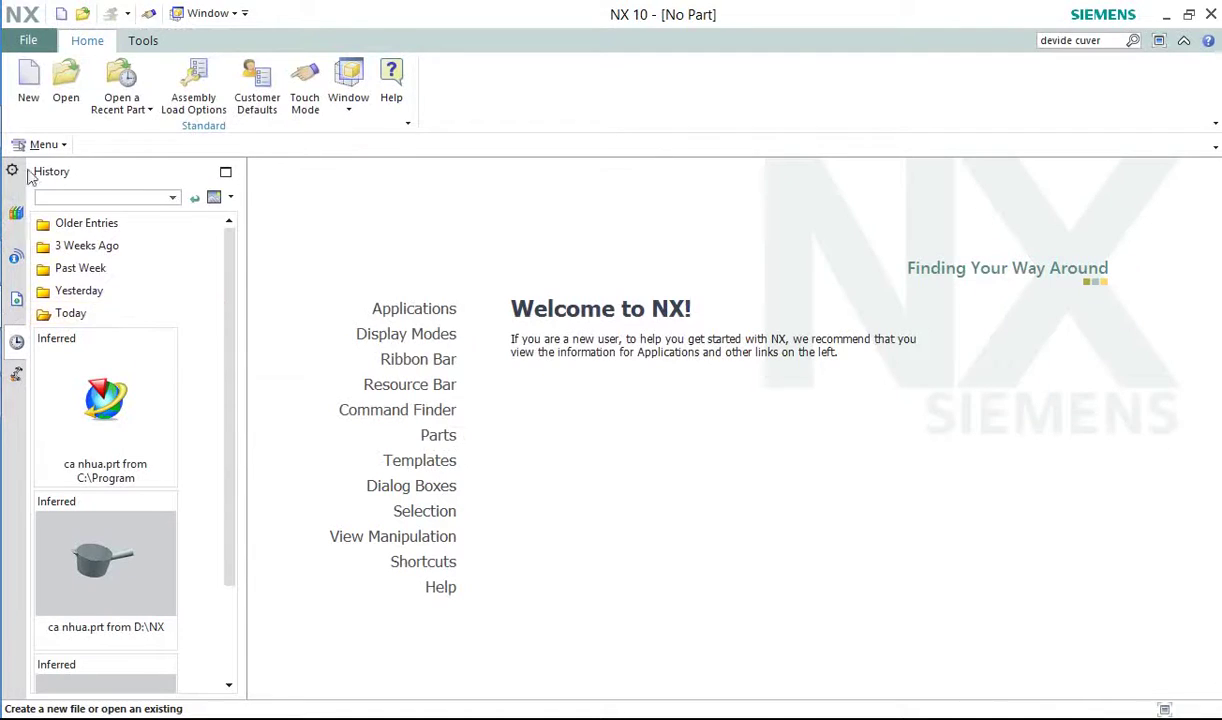
- Create a millimetre Model part named bong hoa and start a sketch on the XY plane of the datum coordinate system
click(26, 97)
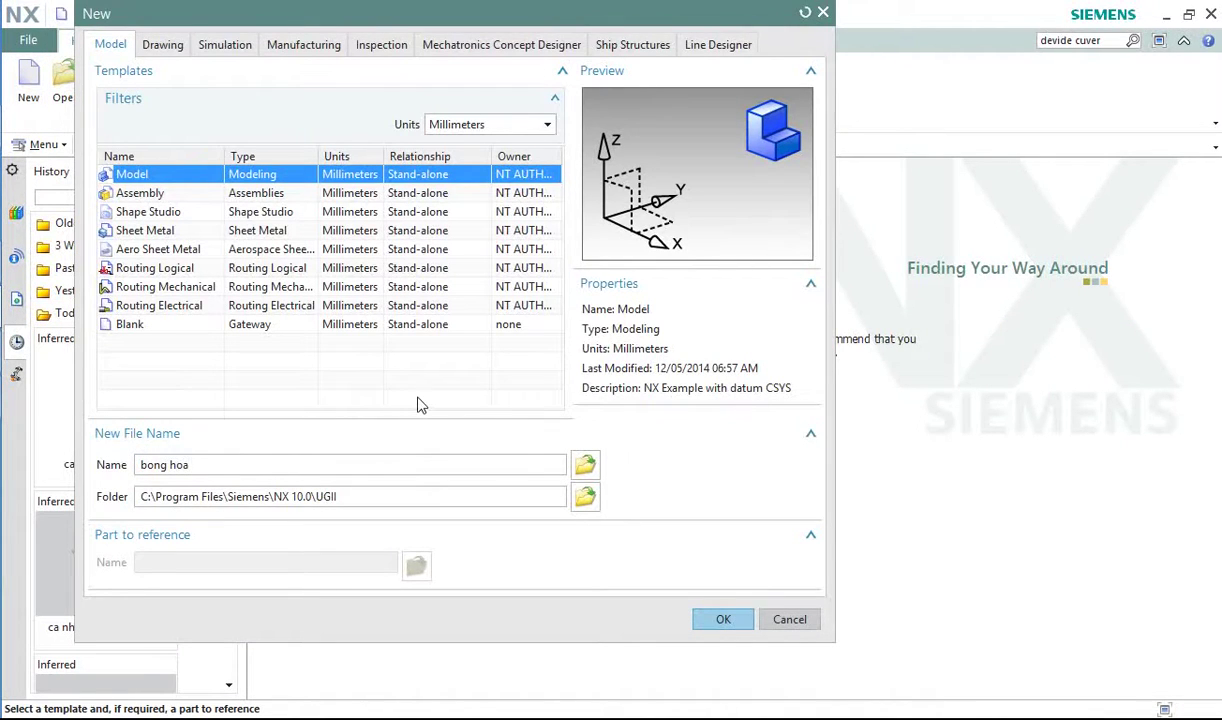
click(710, 615)
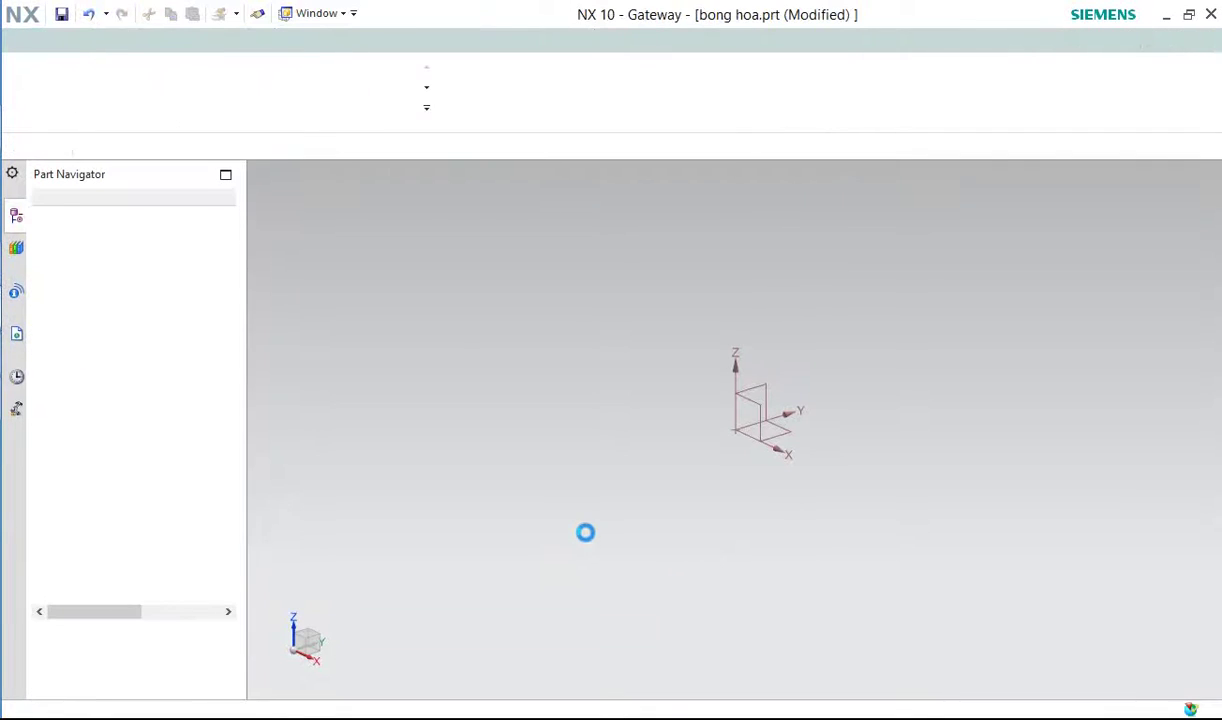
click(318, 68)
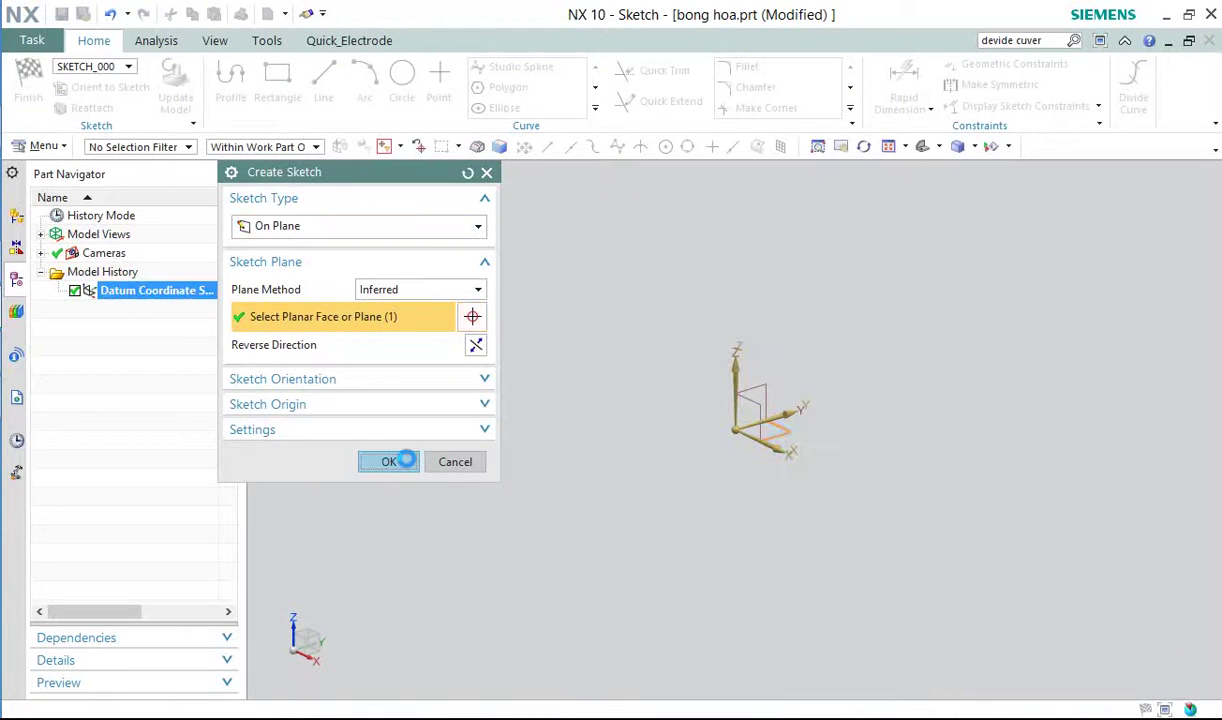
click(389, 461)
- Sketch a circle about 54.8 mm in diameter, centred above the origin close to the Y axis
click(401, 80)
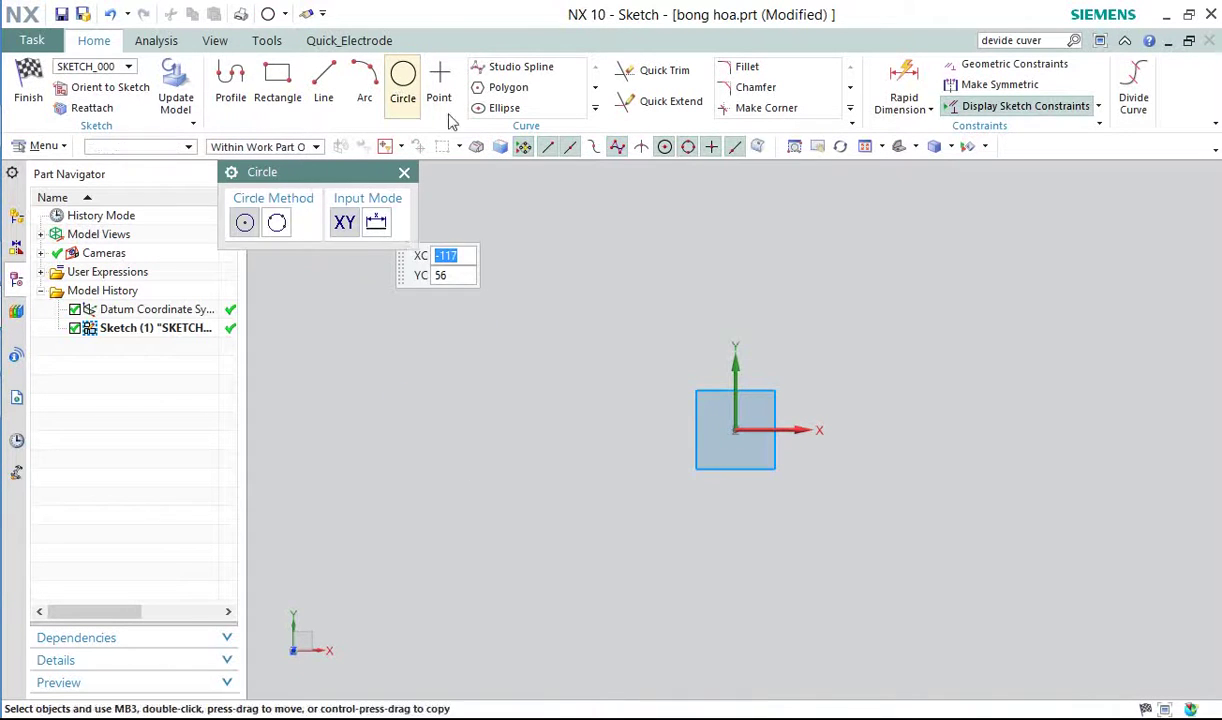
click(731, 295)
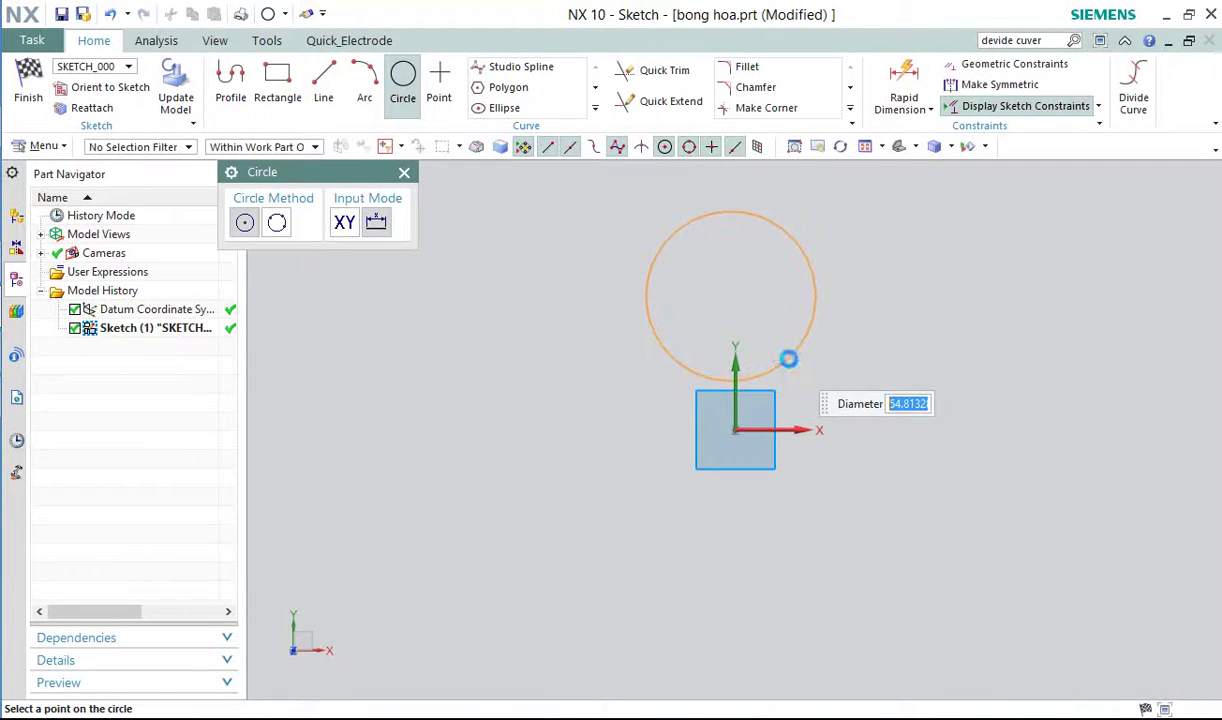
click(788, 355)
- Dimension the circle's diameter with Rapid Dimension and set it to 200 mm
click(904, 85)
click(794, 250)
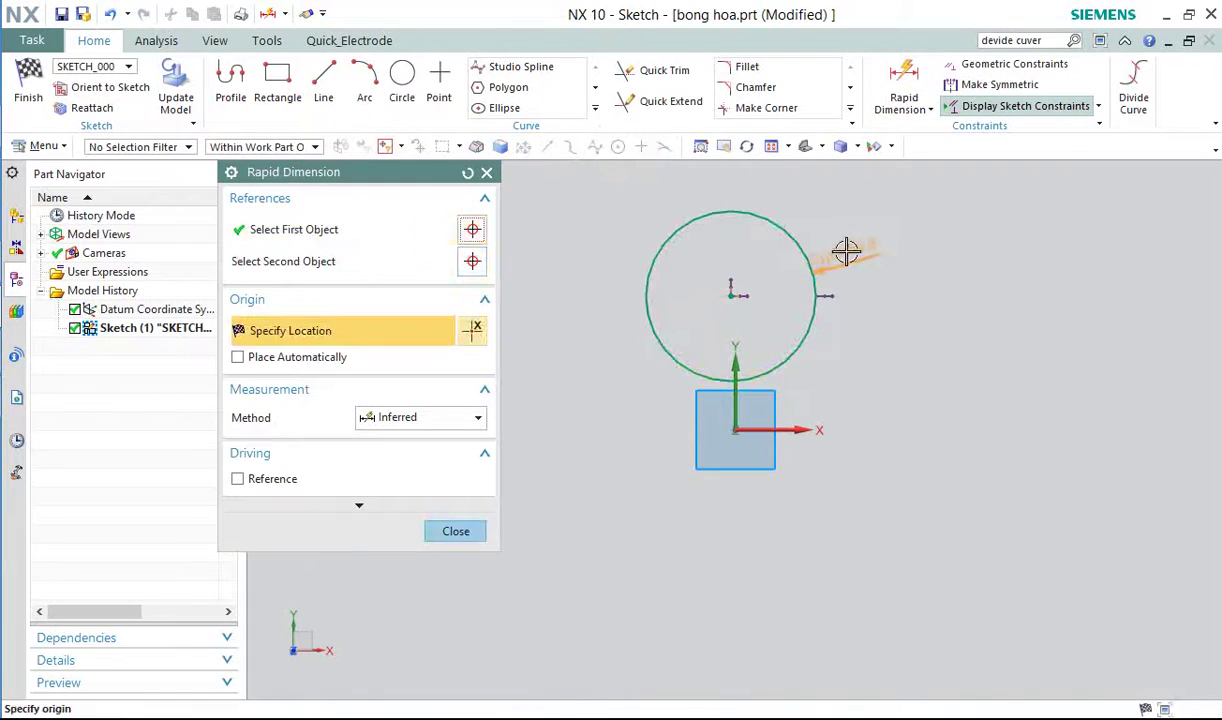
click(862, 255)
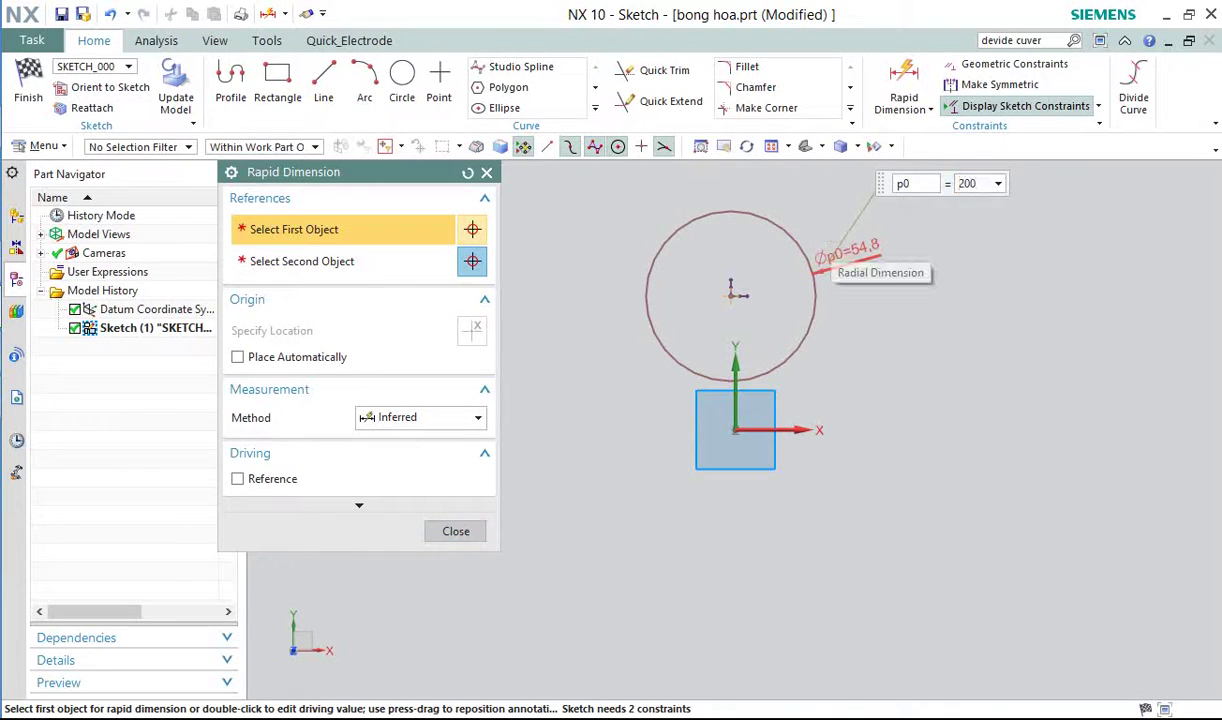
text(200)
key(Return)
scroll(794, 290, down, 4)
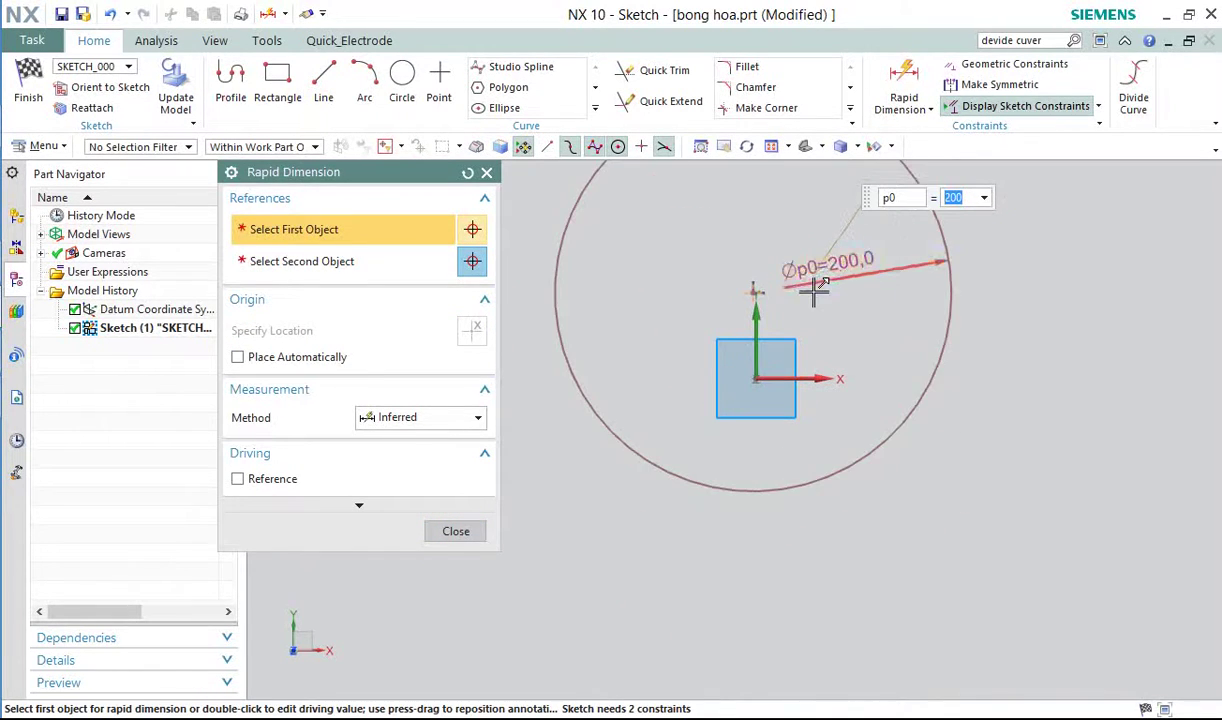
click(486, 172)
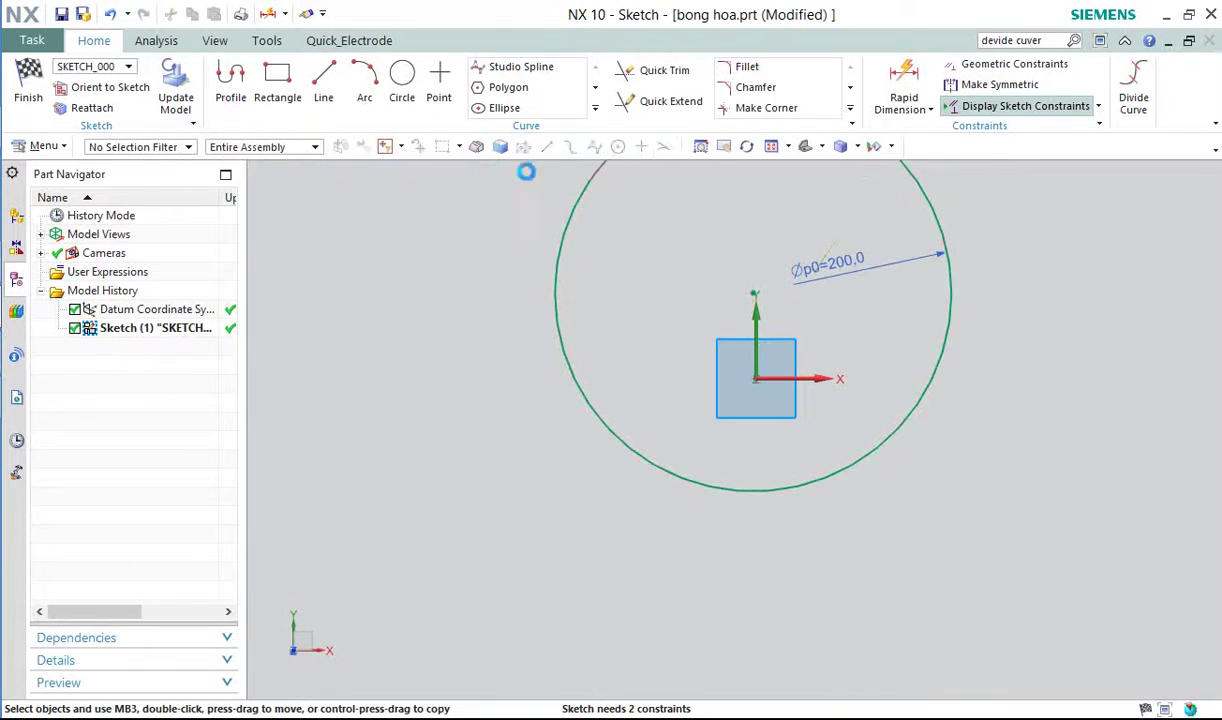
- Constrain the circle's centre point to lie on the Y axis with a Point on Curve constraint
click(1010, 64)
scroll(768, 256, up, 2)
scroll(768, 256, up, 1)
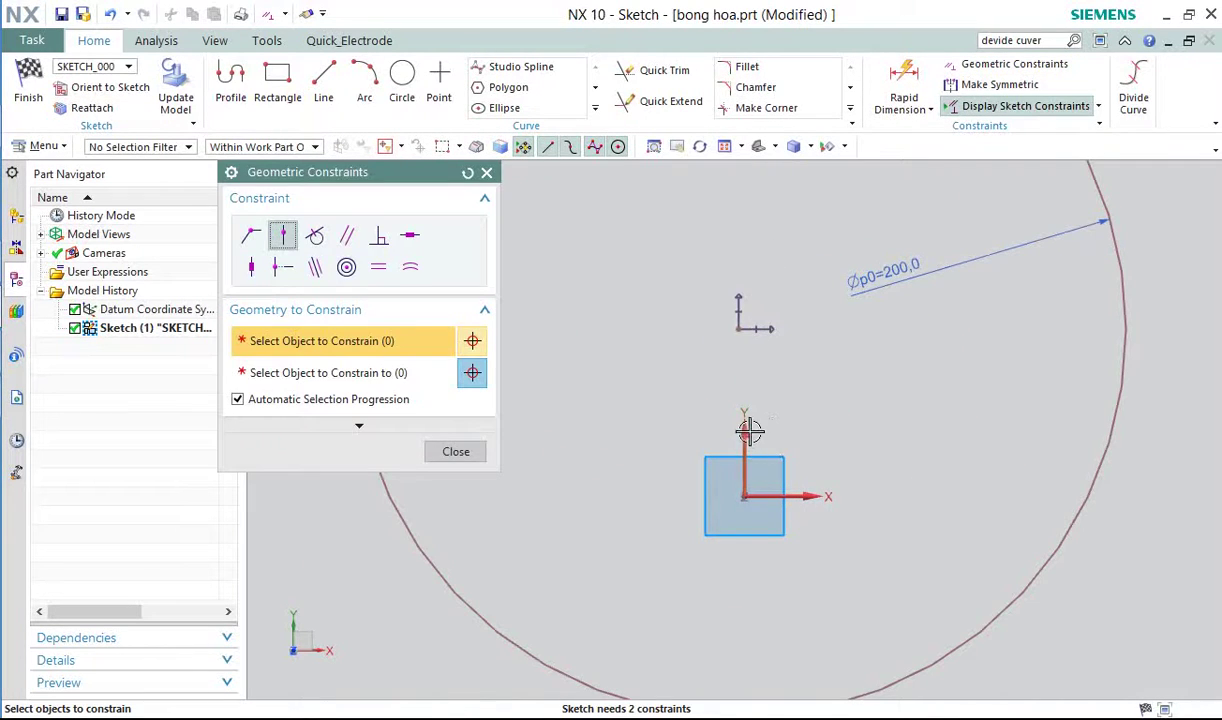
click(746, 418)
click(737, 327)
scroll(708, 328, down, 1)
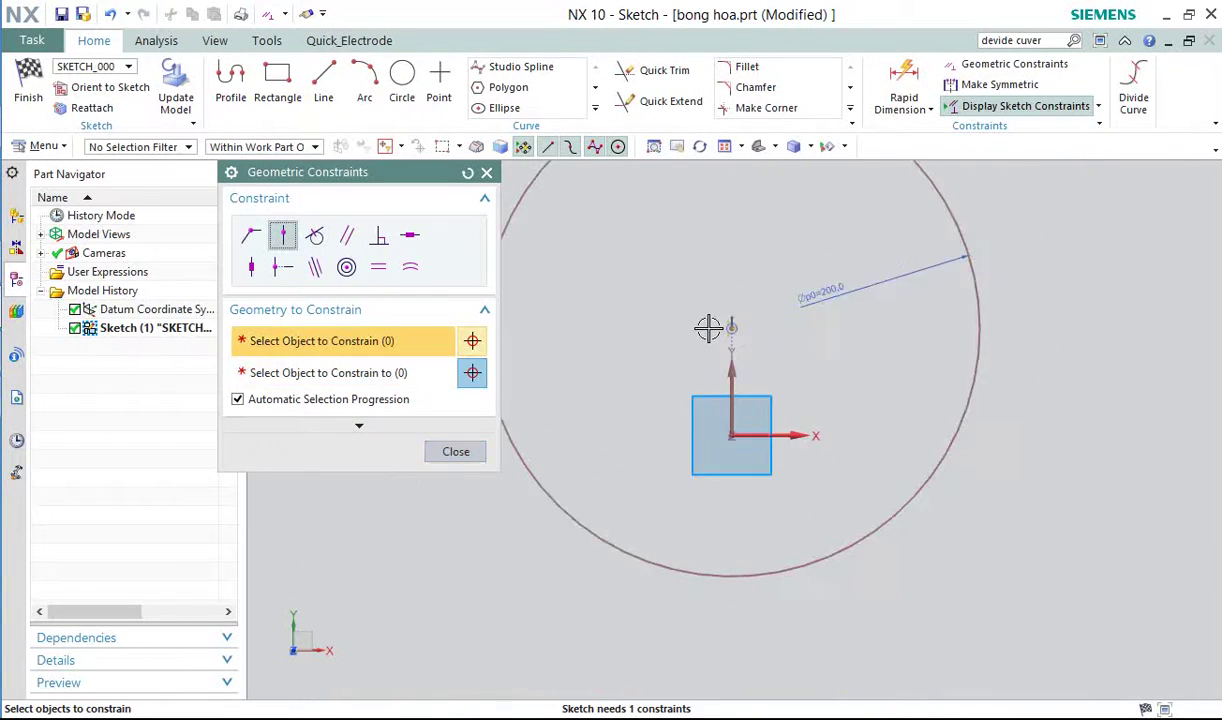
- Dimension the vertical distance between the circle's centre and the origin and set it to 90 mm
click(900, 92)
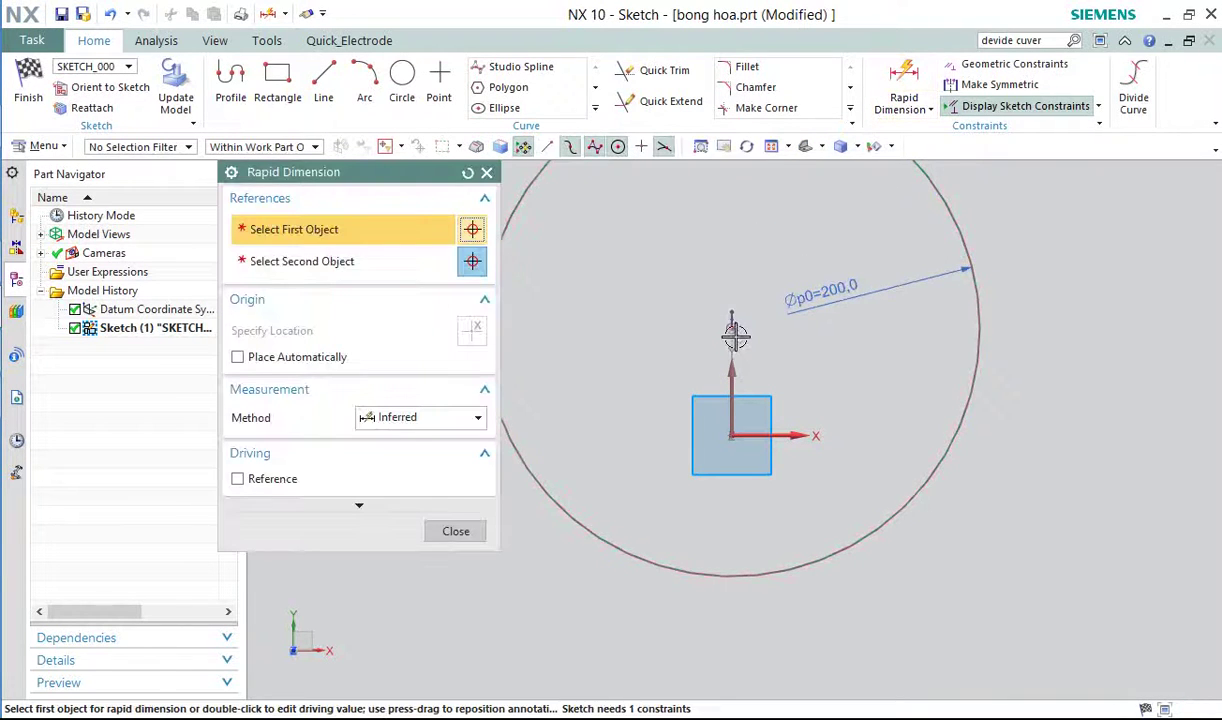
click(731, 327)
click(731, 431)
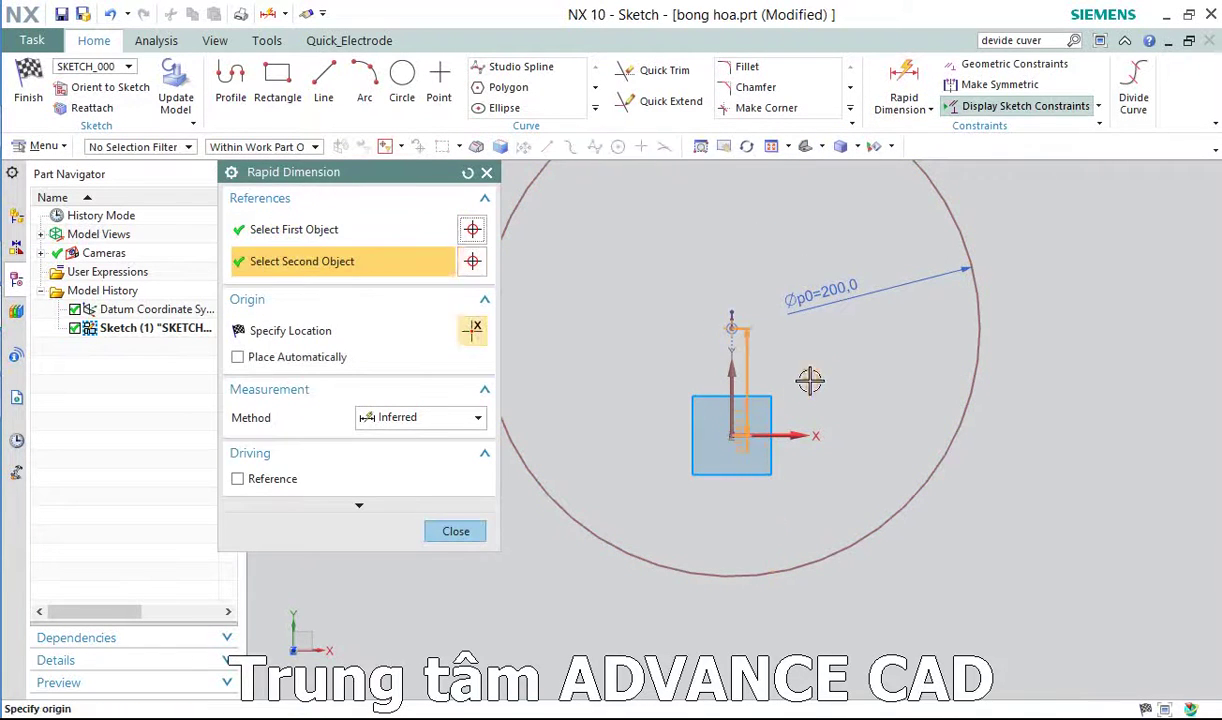
click(818, 378)
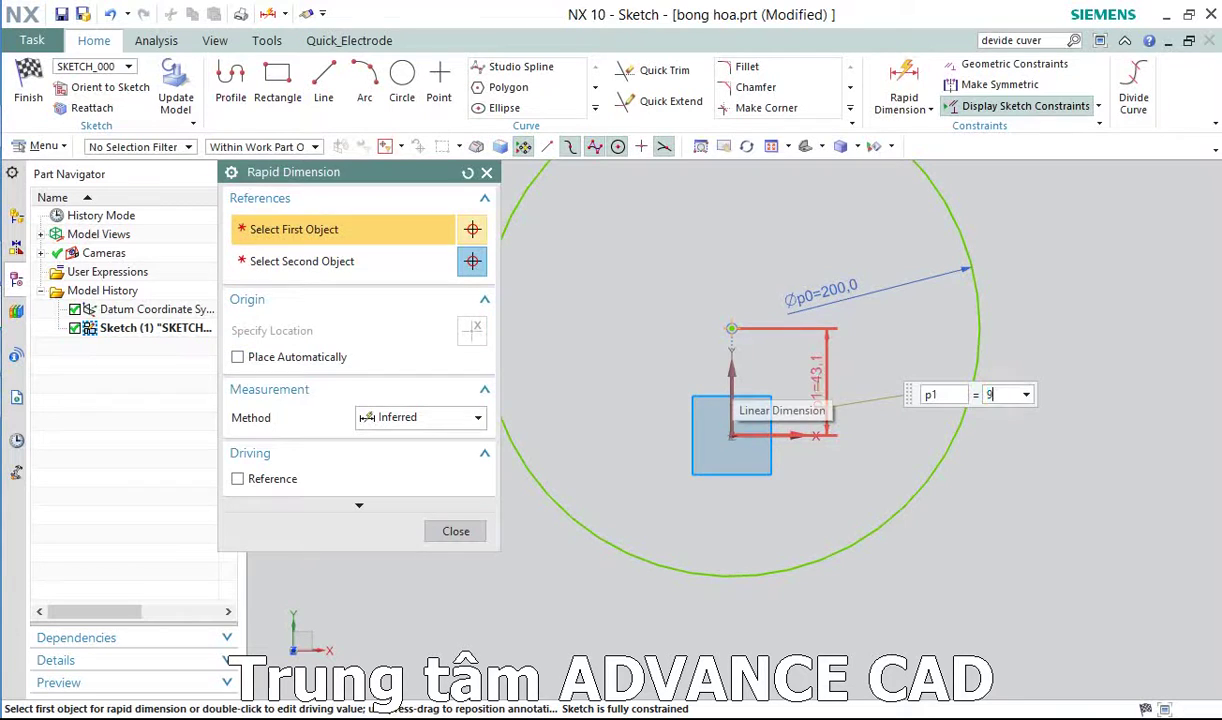
scroll(818, 378, down, 4)
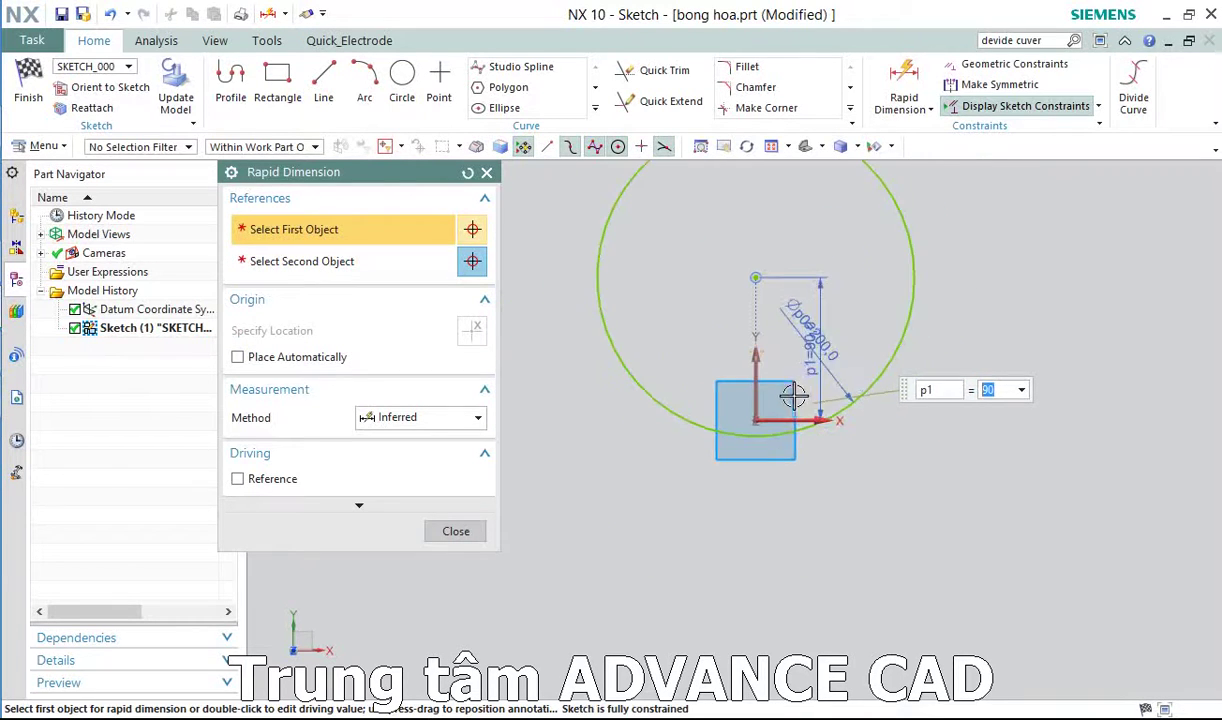
click(456, 531)
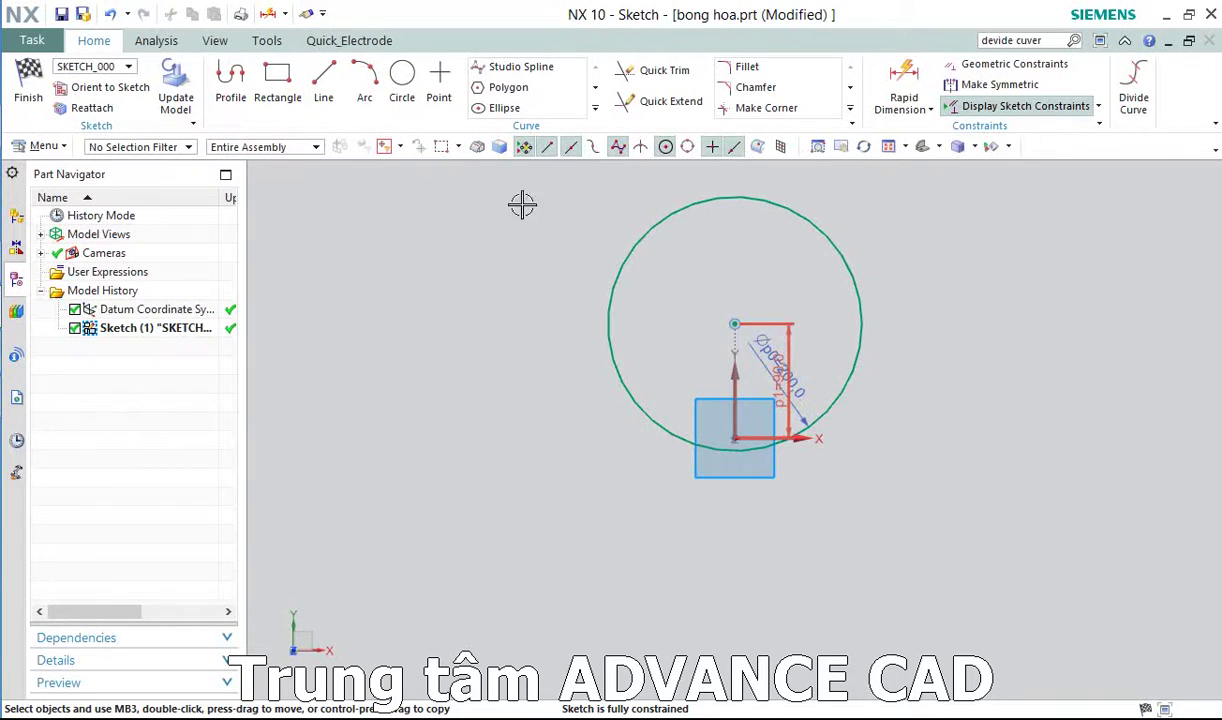
- Pattern the circle in a circular layout about the origin with a count of 4 and a span angle of 360 degrees
click(595, 88)
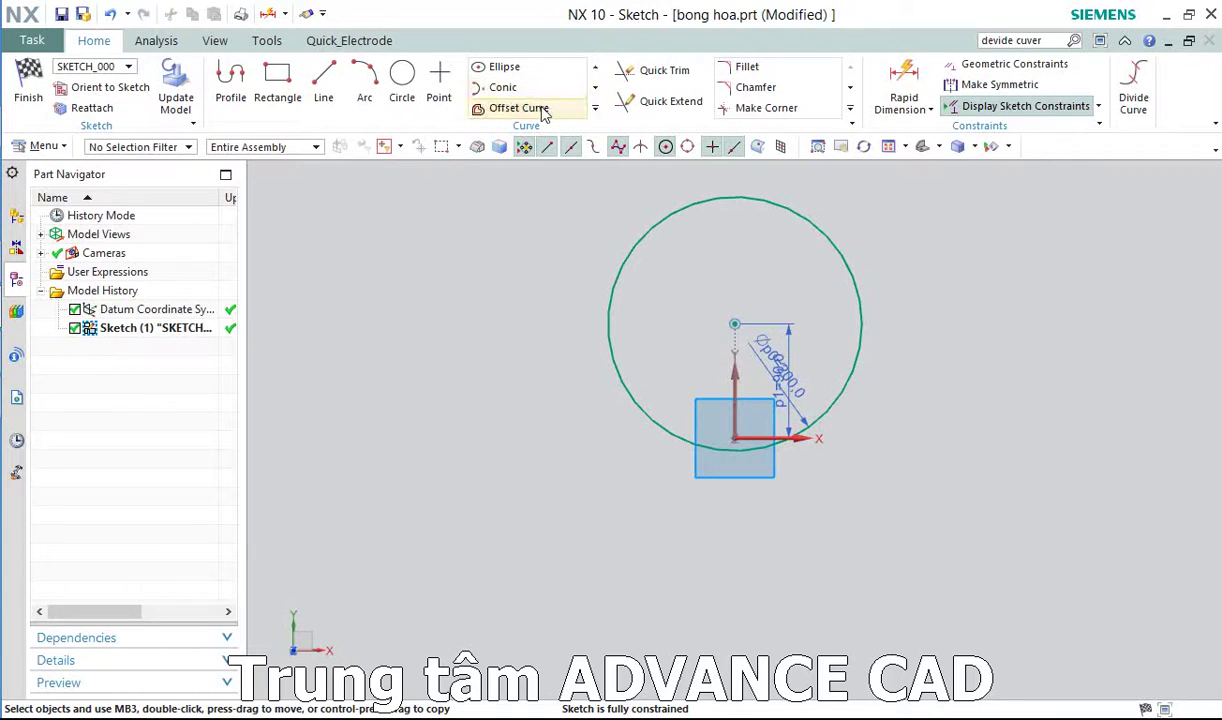
click(596, 90)
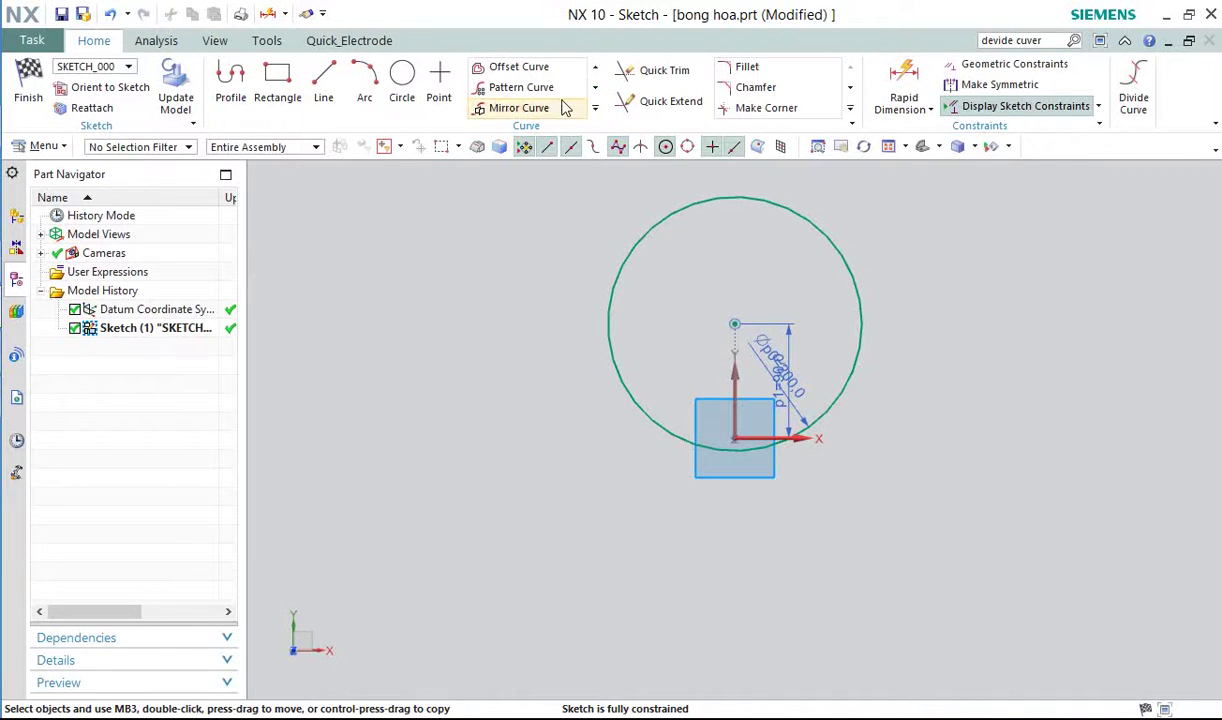
click(553, 92)
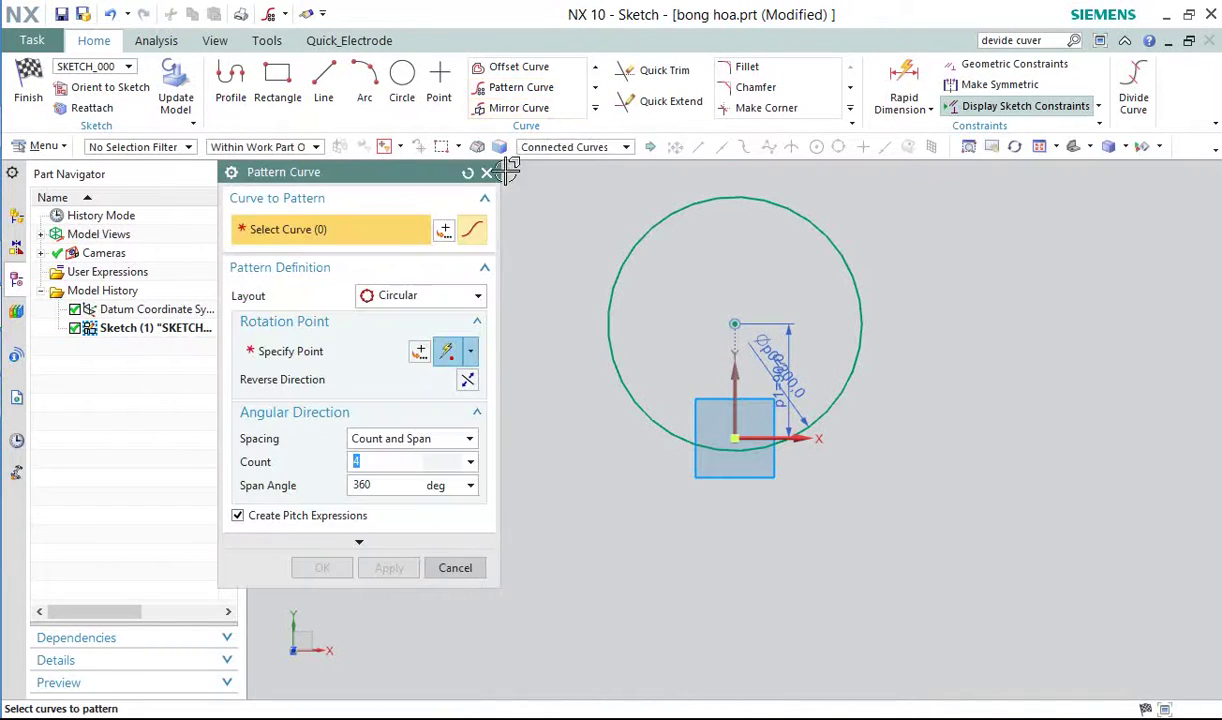
click(641, 232)
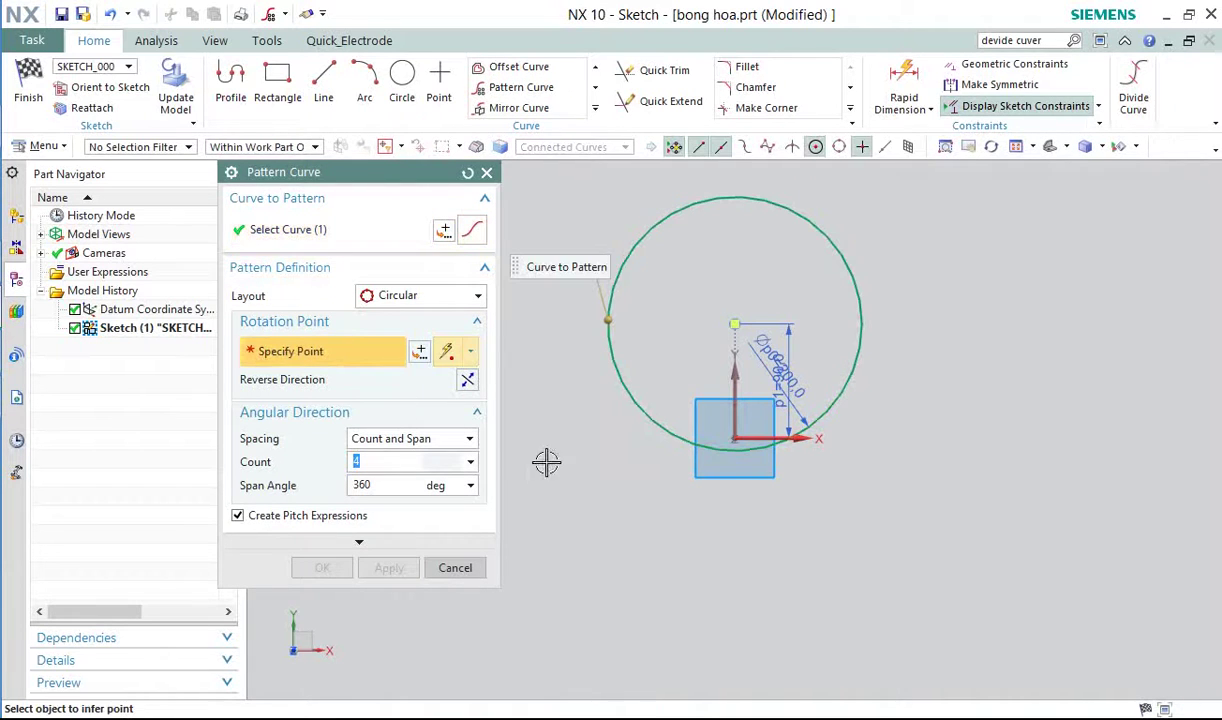
click(735, 440)
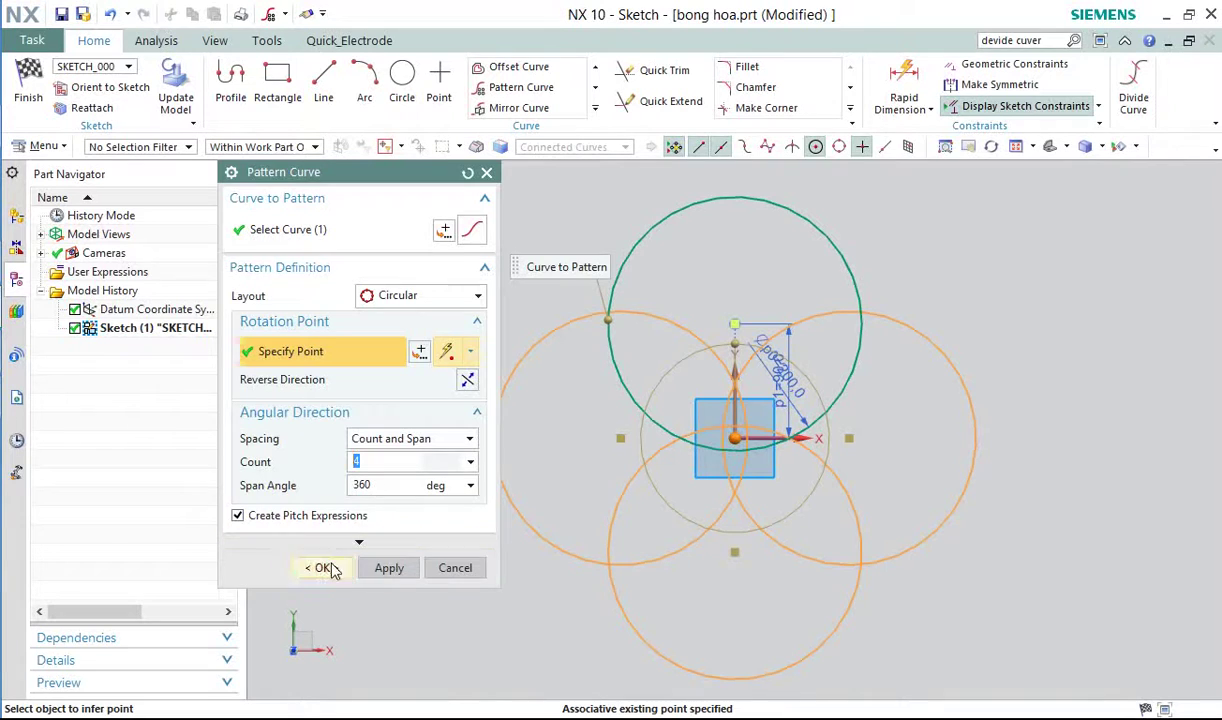
click(322, 568)
- Quick Trim all inner arc segments of the four overlapping circles, leaving only the outer four-lobed flower outline
click(624, 72)
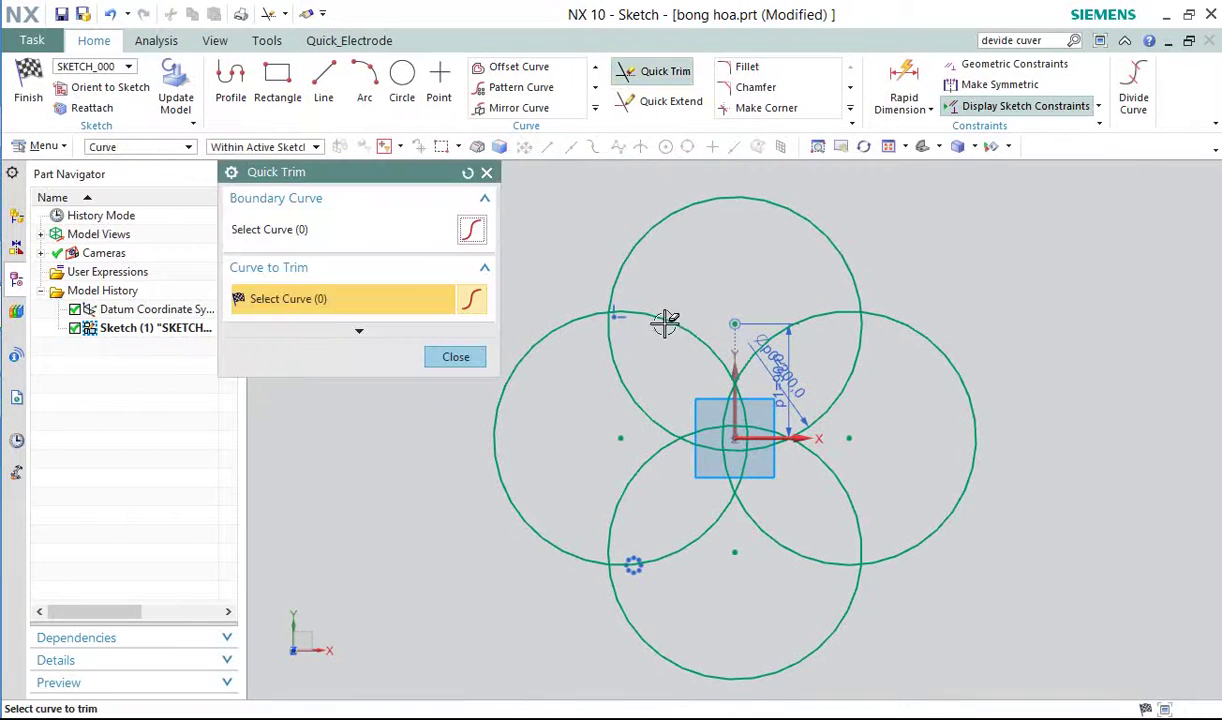
scroll(727, 415, down, 3)
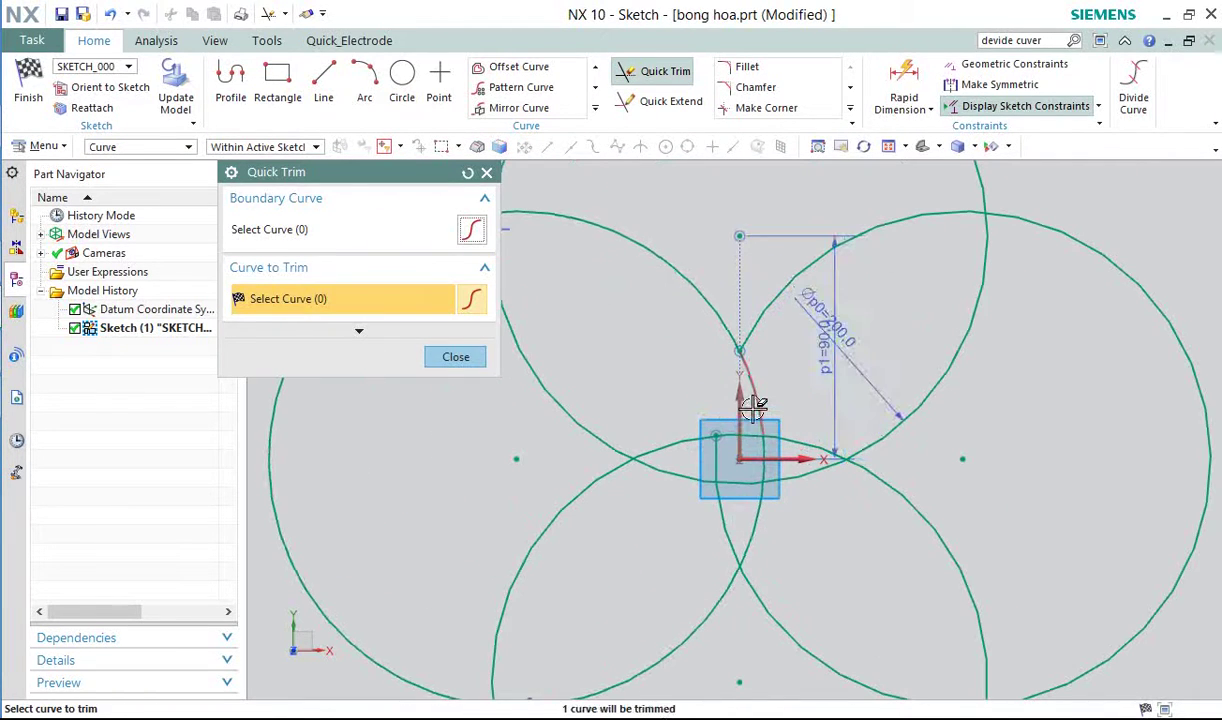
click(728, 405)
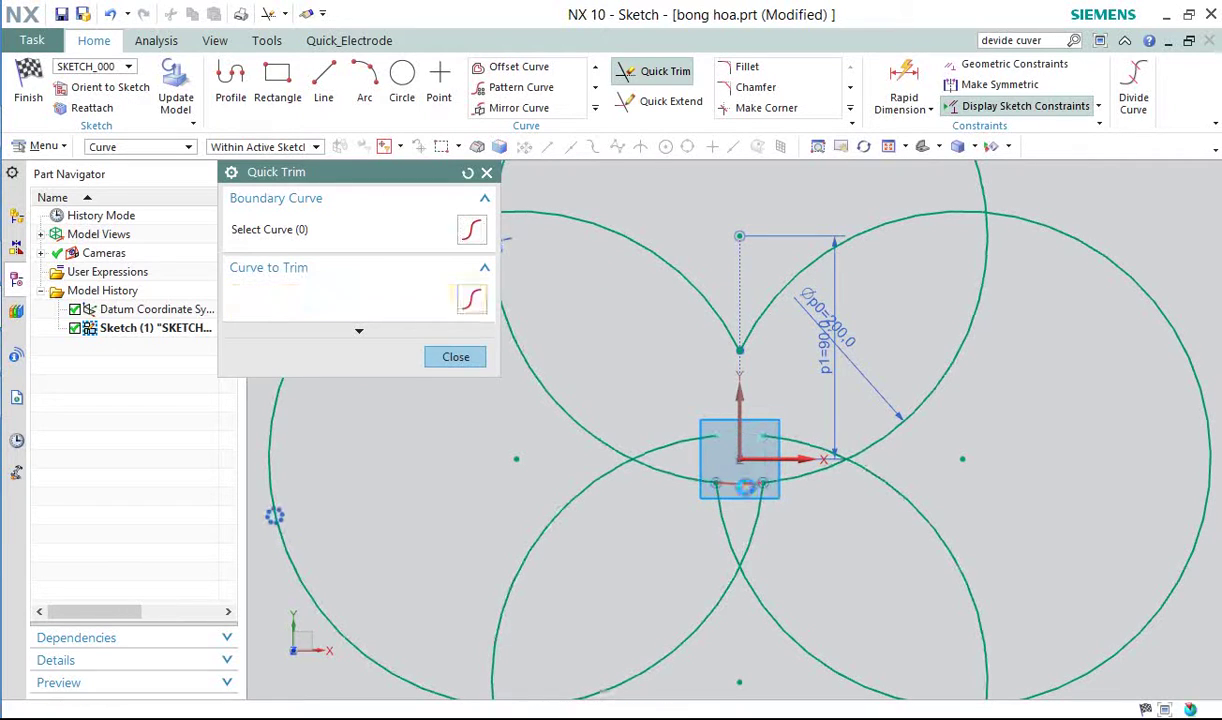
click(758, 555)
scroll(725, 493, up, 2)
scroll(726, 493, up, 1)
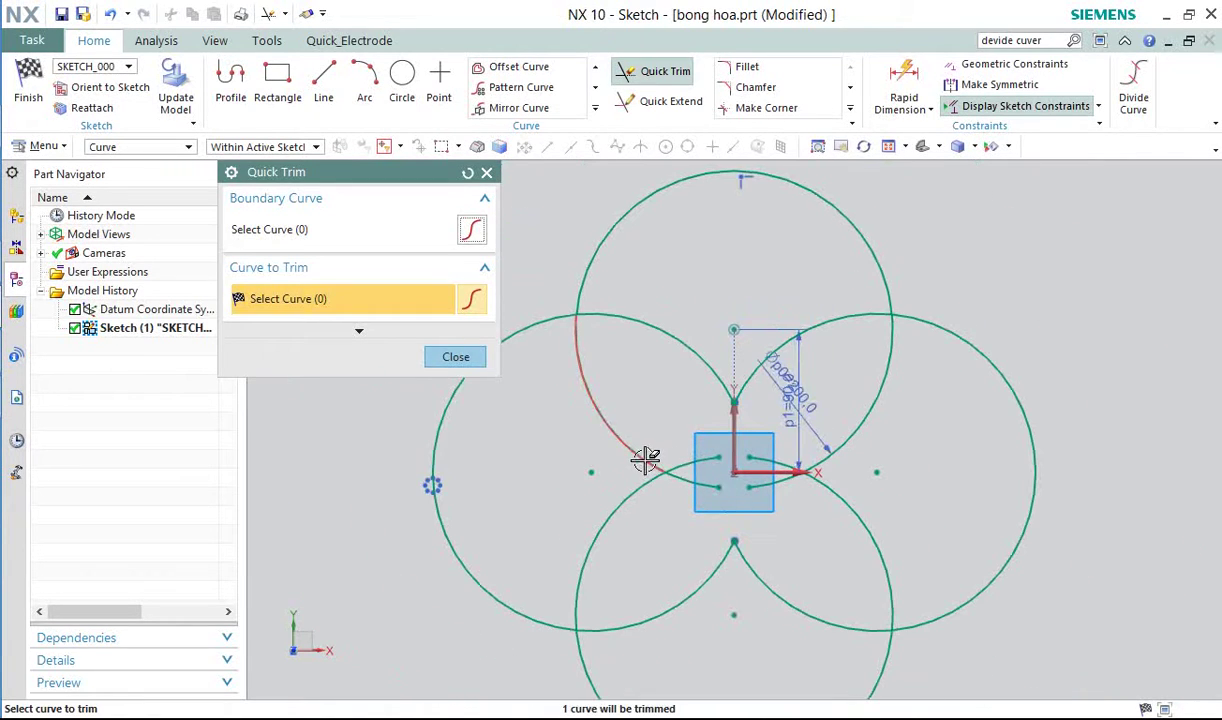
click(648, 460)
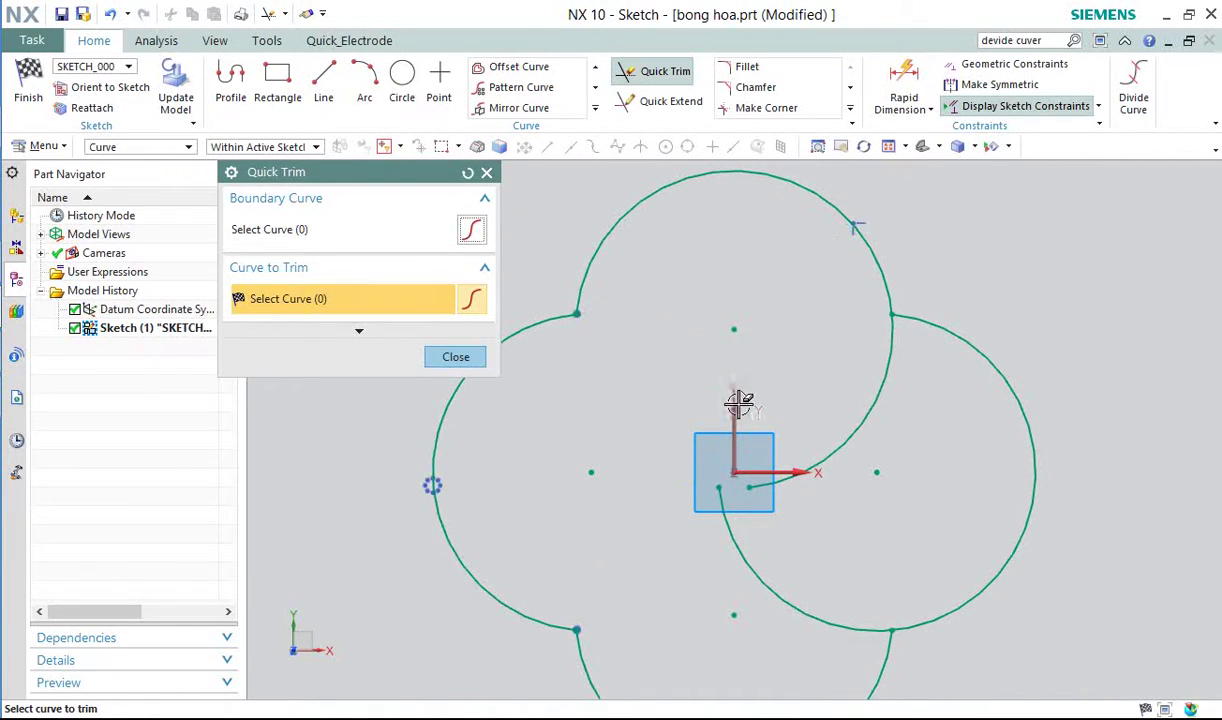
click(833, 452)
scroll(704, 468, up, 2)
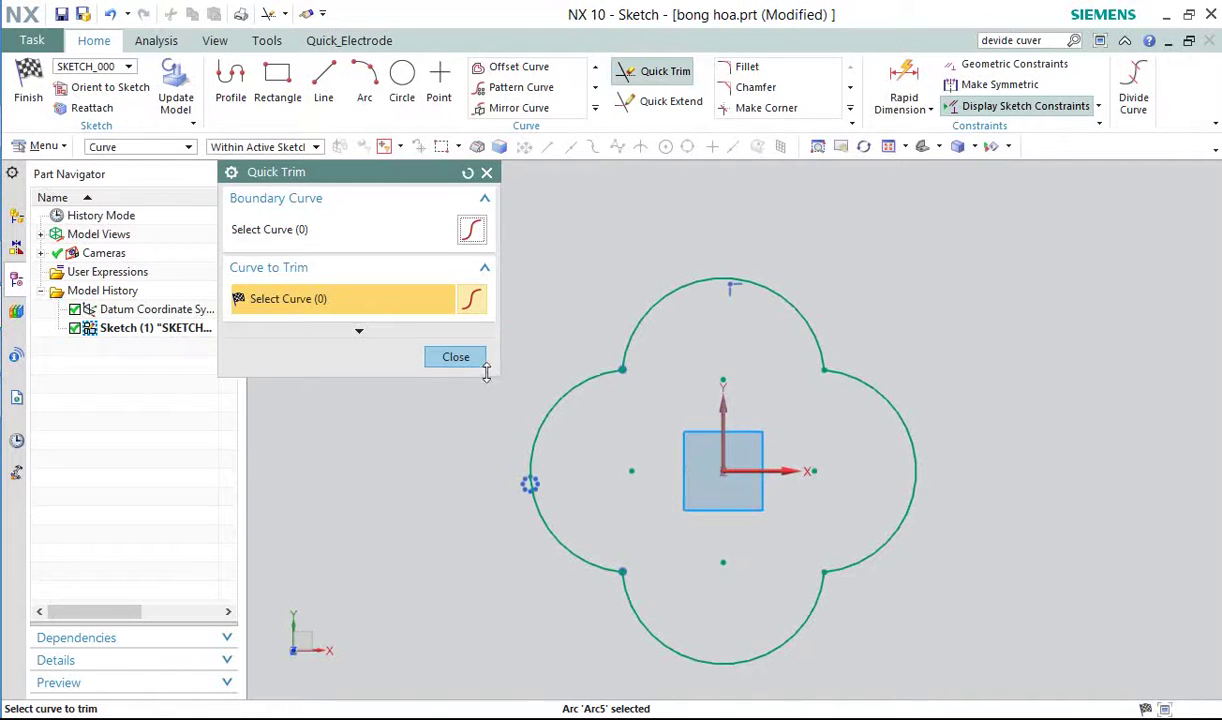
click(455, 357)
- Add a radius dimension to the upper arc of the flower outline and place it inside the lobe
scroll(717, 425, up, 1)
scroll(839, 545, down, 1)
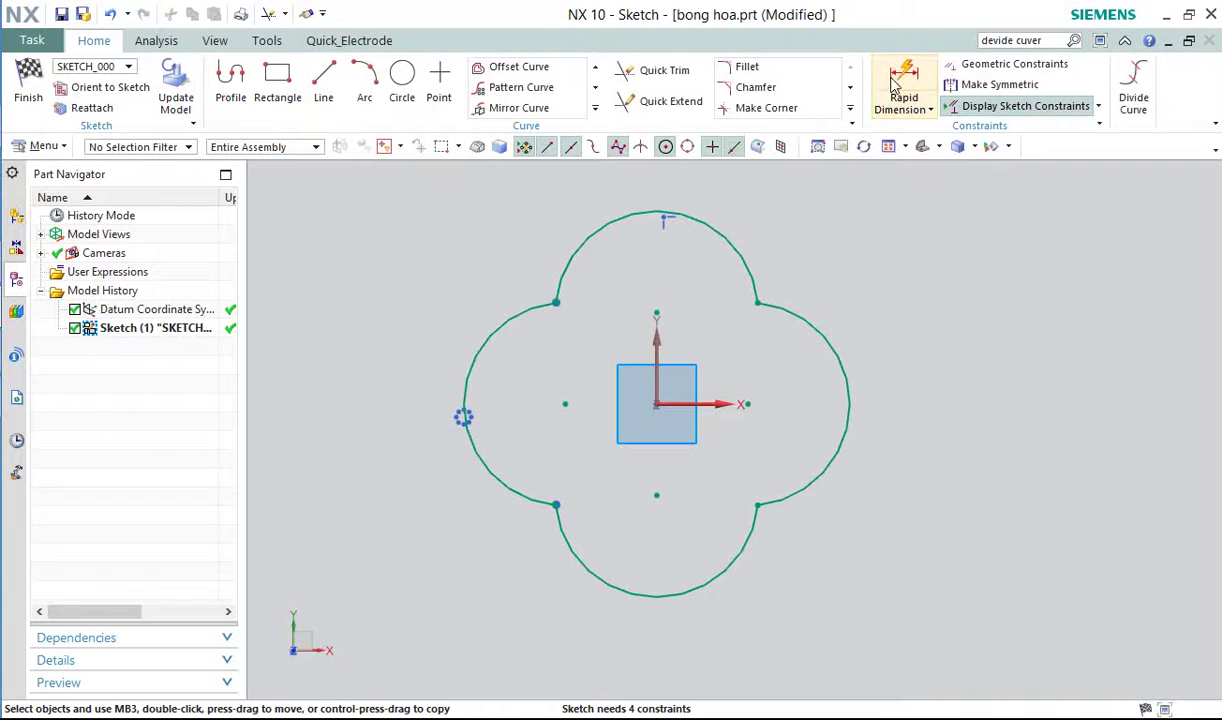
click(902, 92)
click(707, 227)
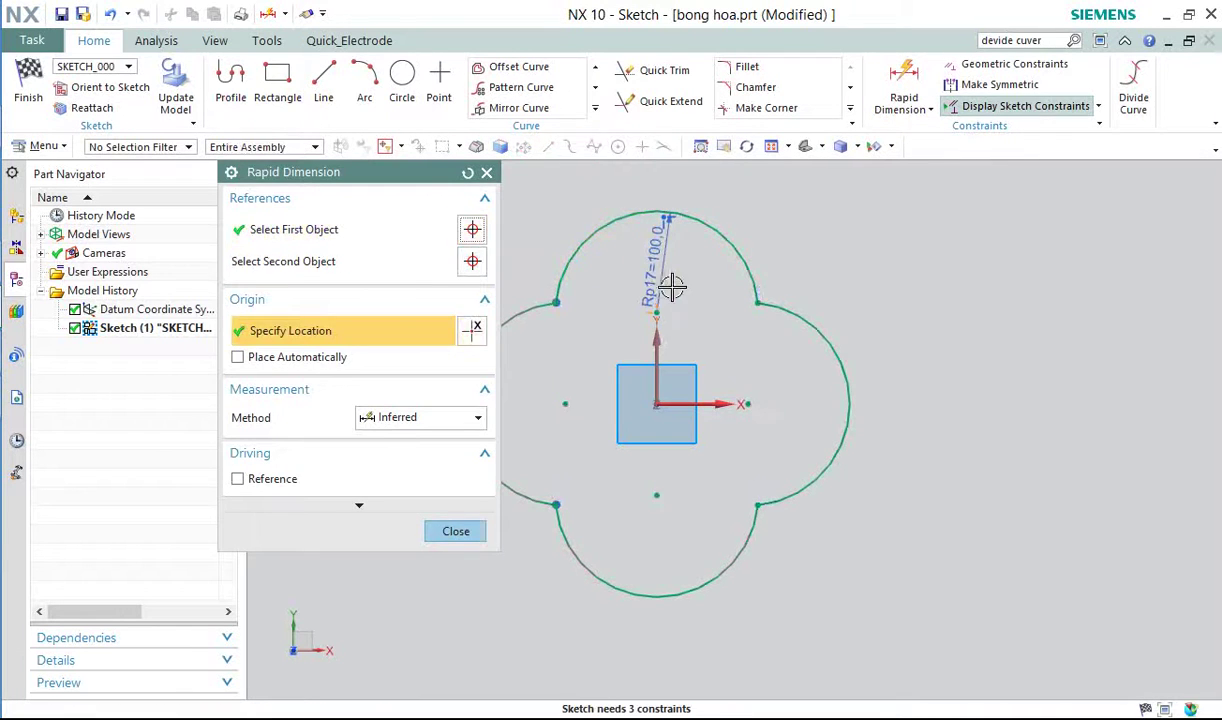
click(670, 284)
scroll(668, 330, up, 1)
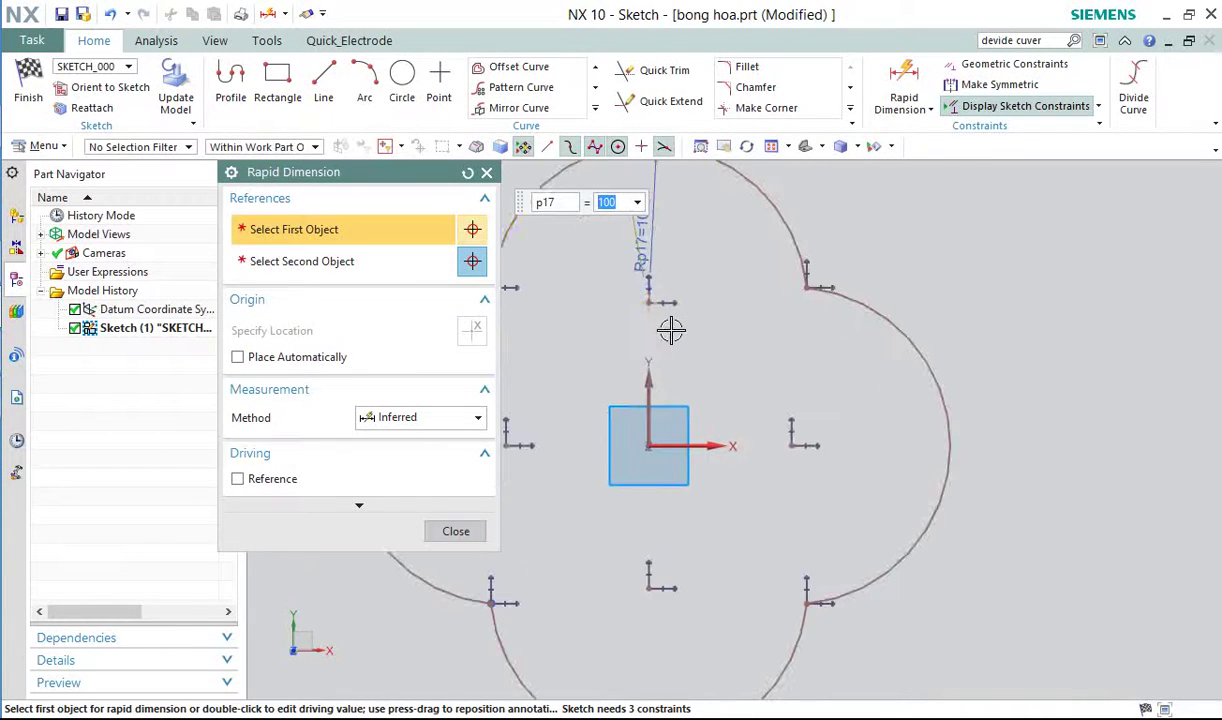
scroll(644, 305, up, 2)
- Dimension the vertical distance from the origin to the upper arc's centre point
click(643, 444)
click(648, 302)
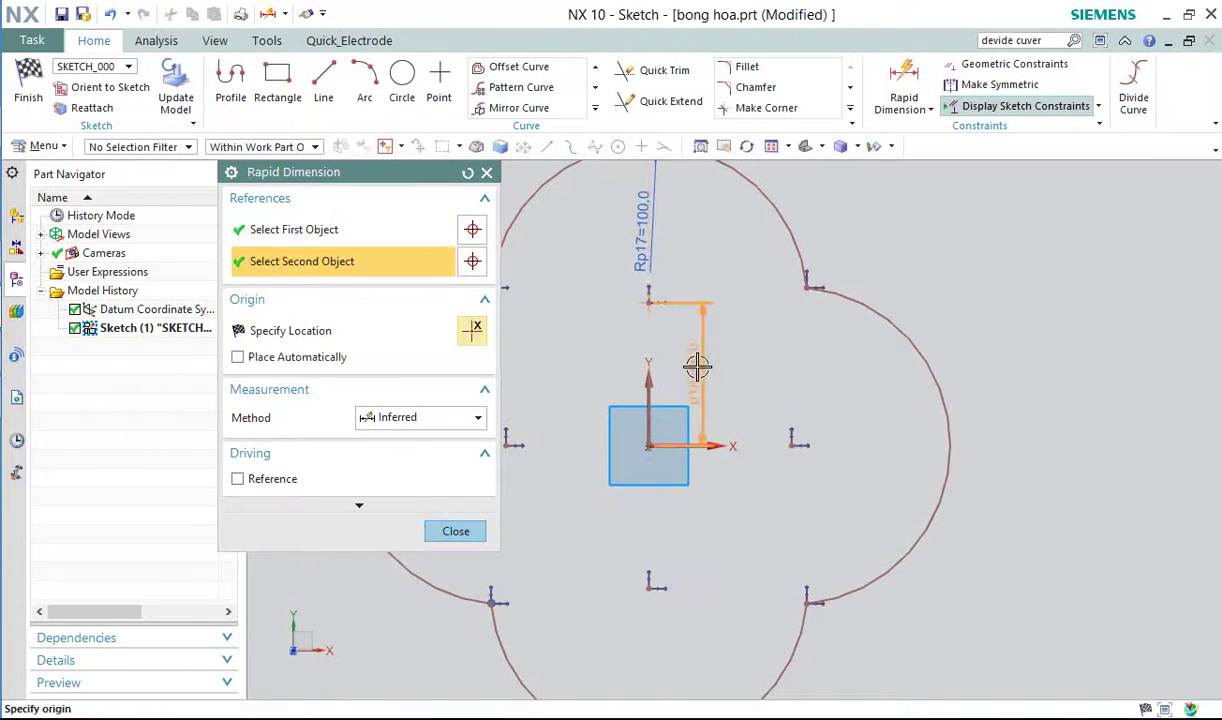
click(698, 370)
click(452, 530)
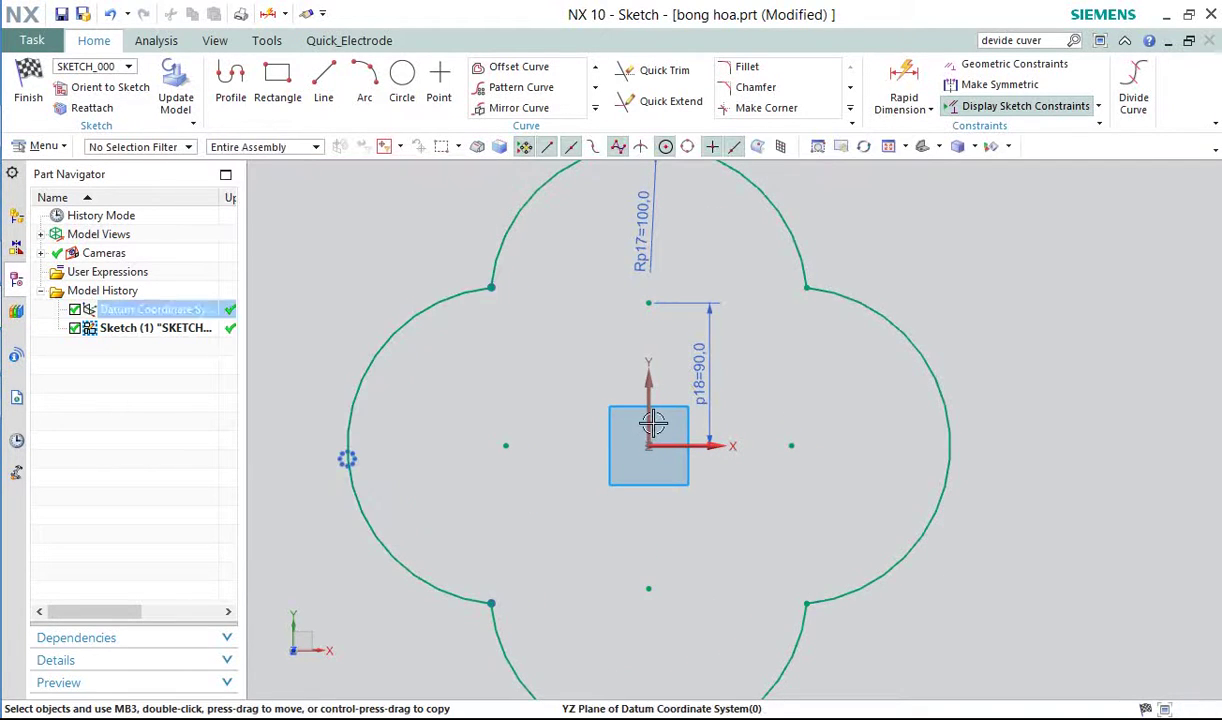
- Finish the flower outline sketch and return to the 3D modelling environment
scroll(649, 423, down, 2)
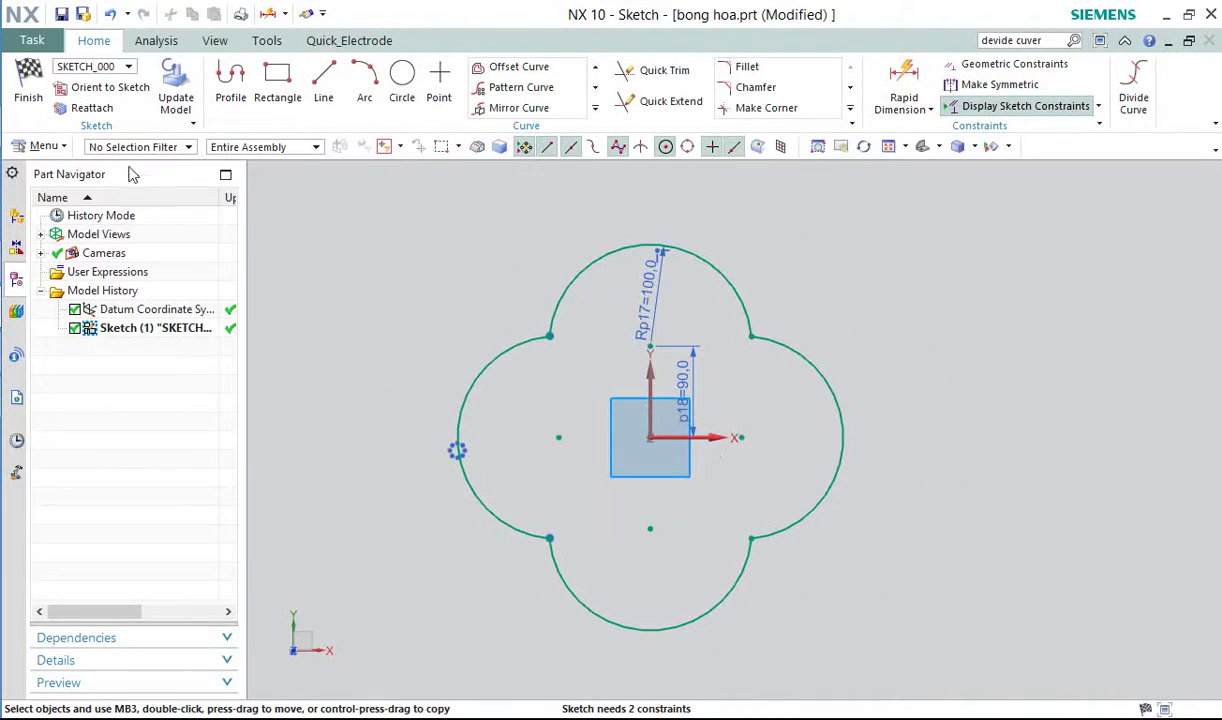
click(30, 90)
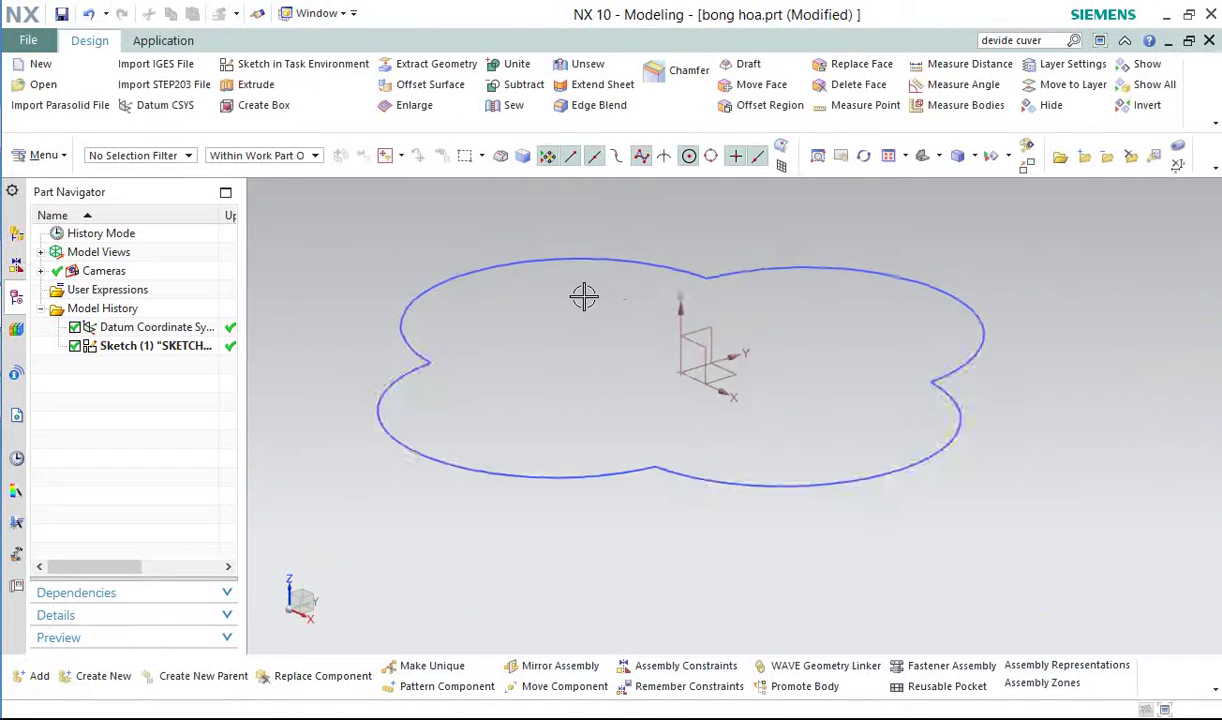
middle_drag(634, 334, 633, 349)
scroll(633, 349, up, 3)
scroll(633, 349, down, 4)
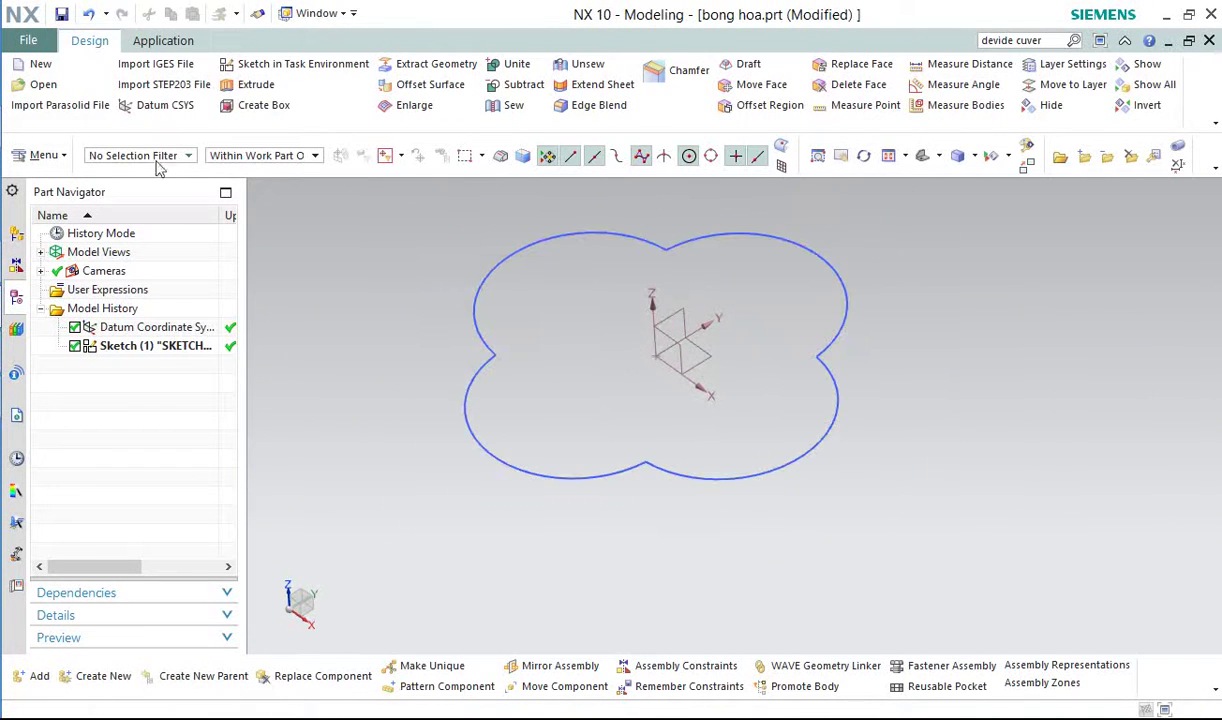
- Create a datum plane offset 70 mm below the XY plane
click(45, 156)
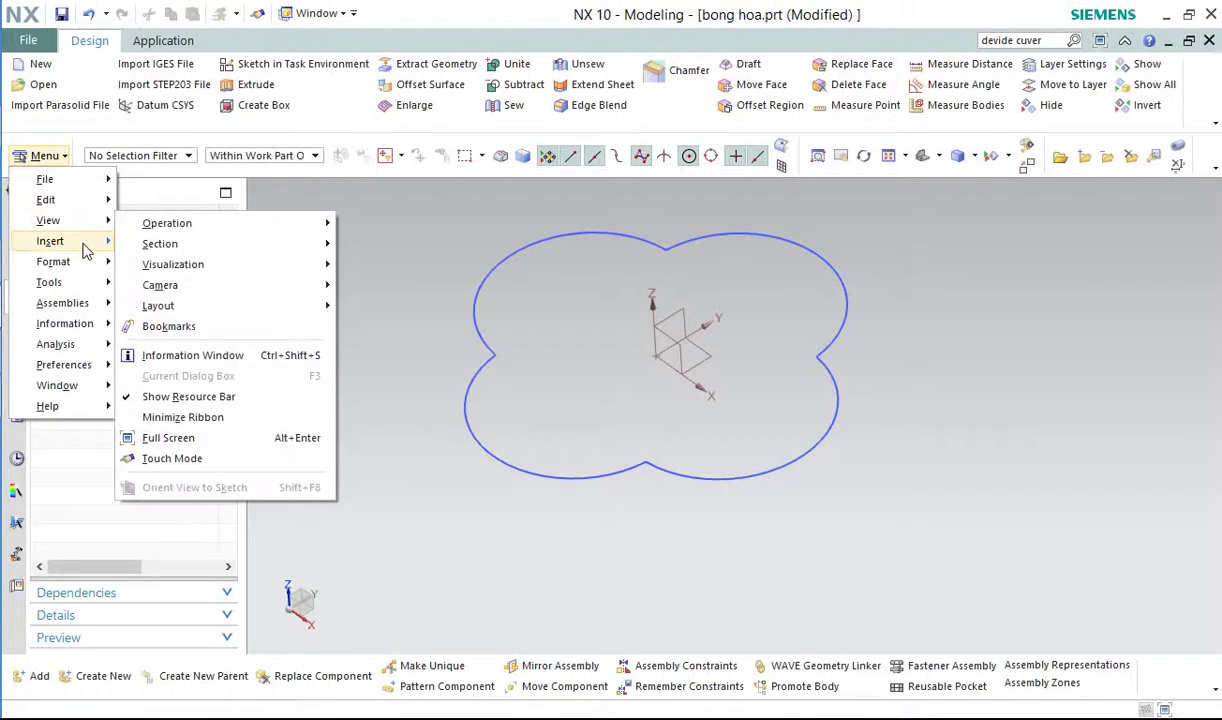
mouse_move(80, 242)
mouse_move(202, 187)
click(350, 193)
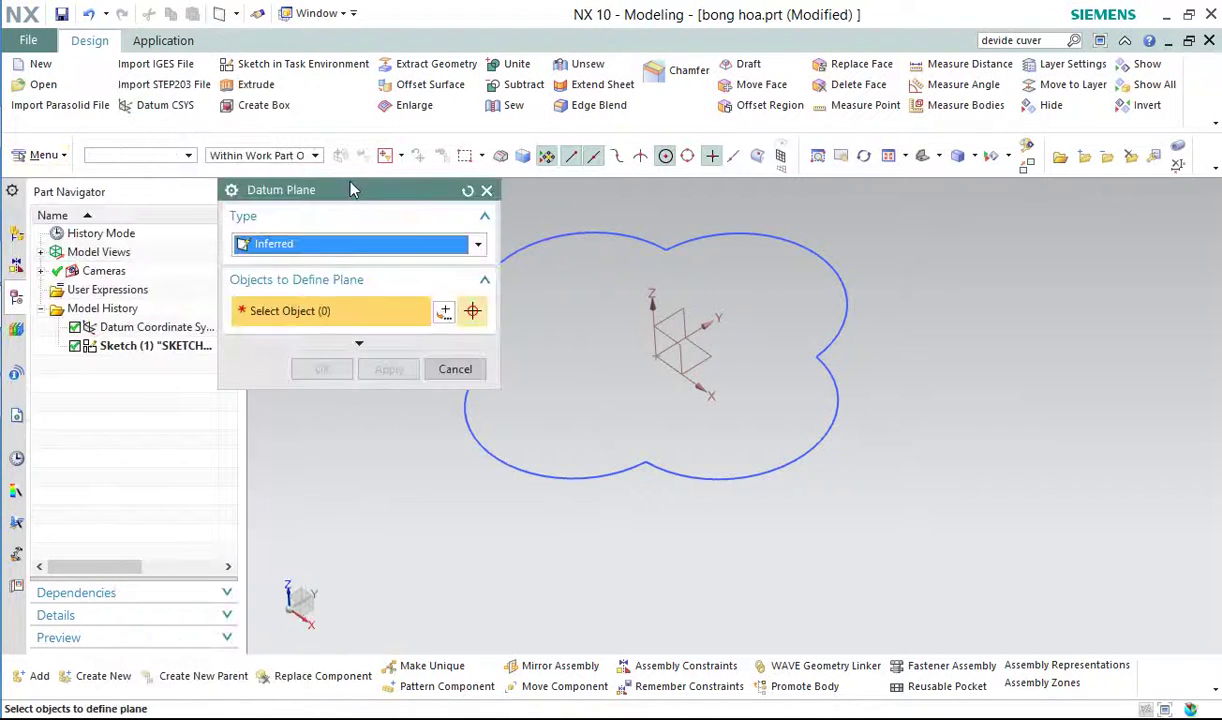
click(705, 365)
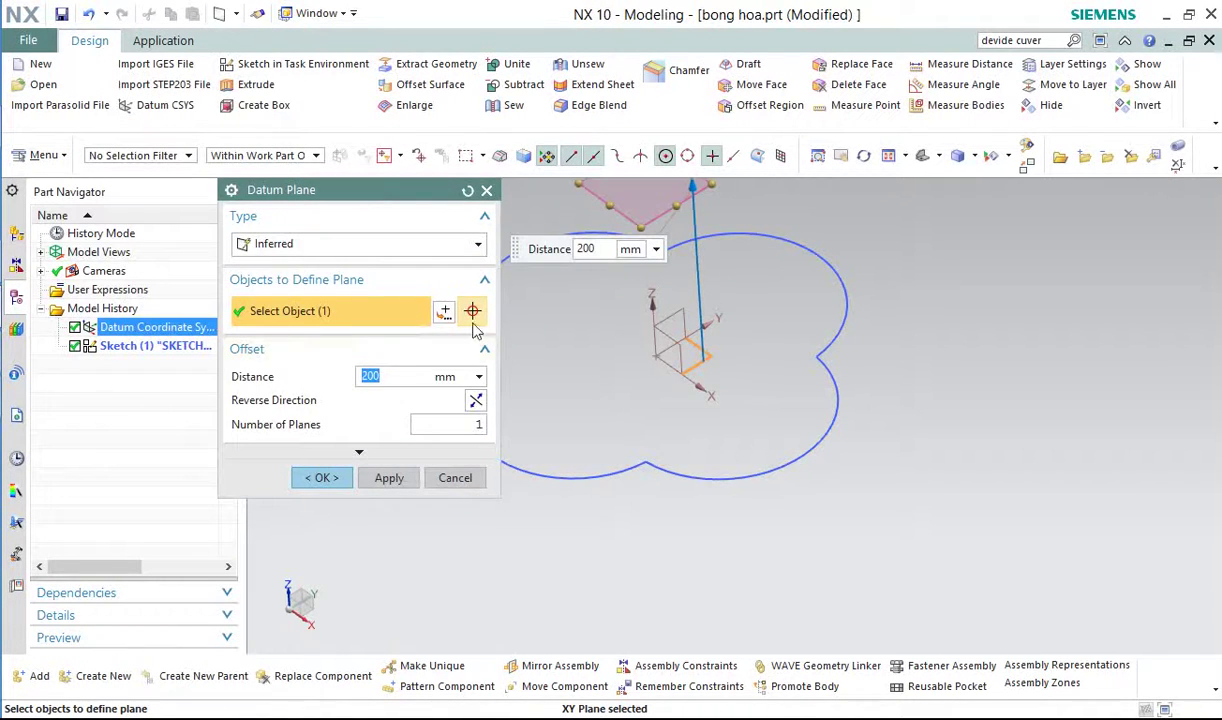
click(474, 400)
click(394, 376)
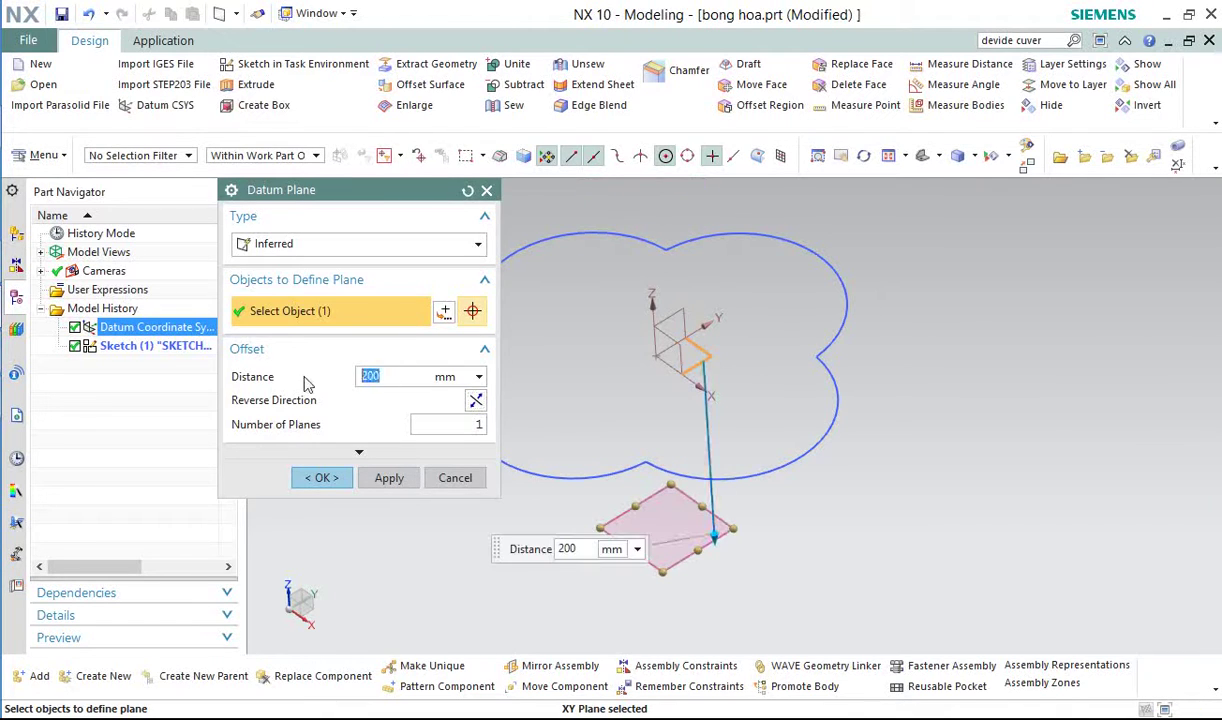
key(Return)
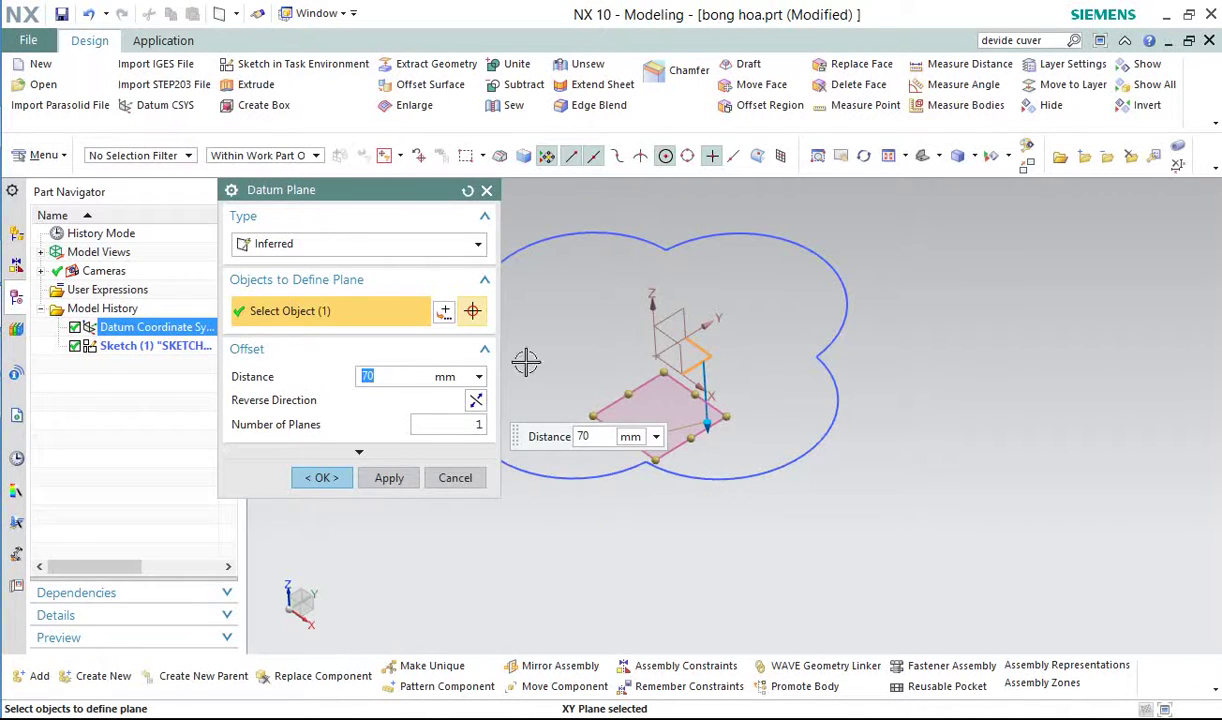
mouse_move(526, 362)
middle_down()
mouse_move(660, 295)
mouse_move(672, 318)
mouse_move(436, 401)
middle_up()
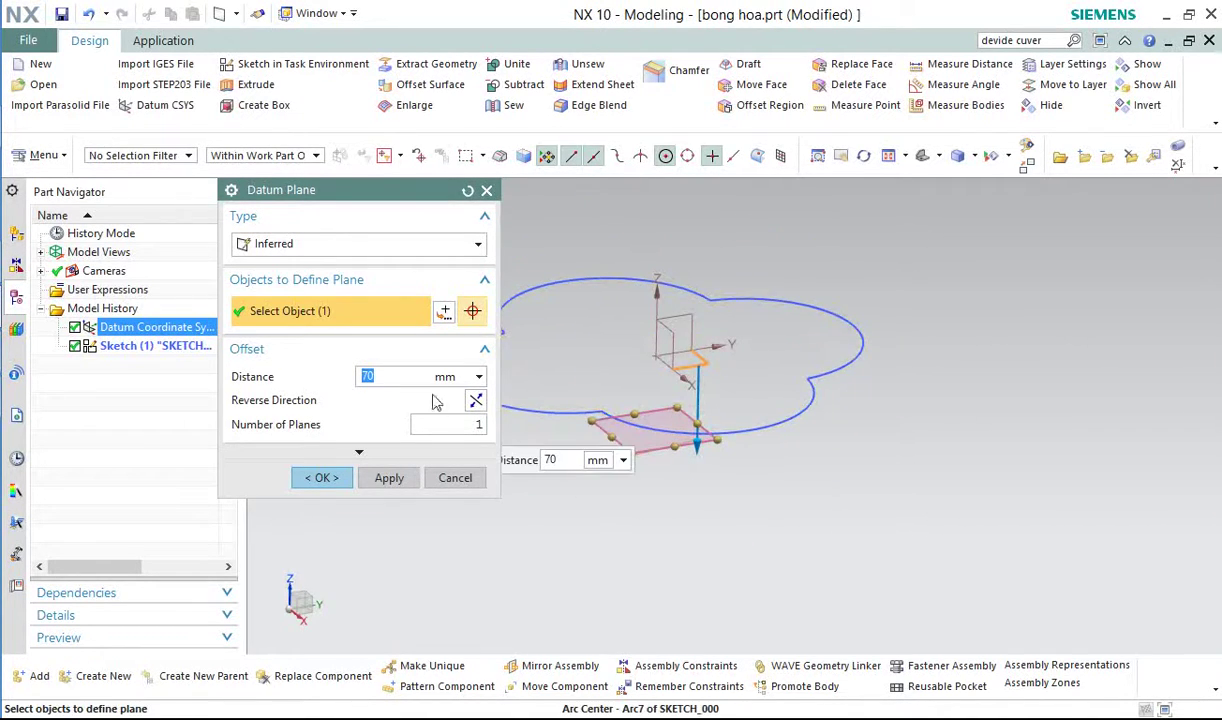
click(389, 478)
- Create a second datum plane offset 200 mm below the XY plane
click(703, 365)
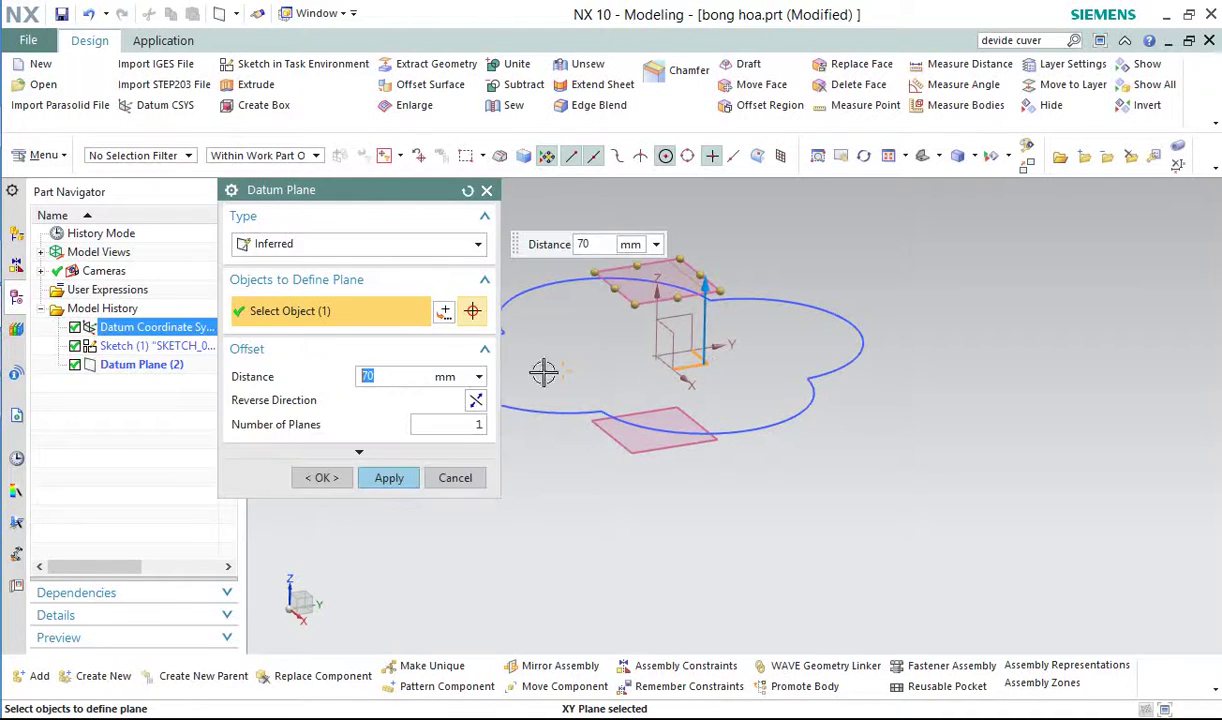
click(475, 401)
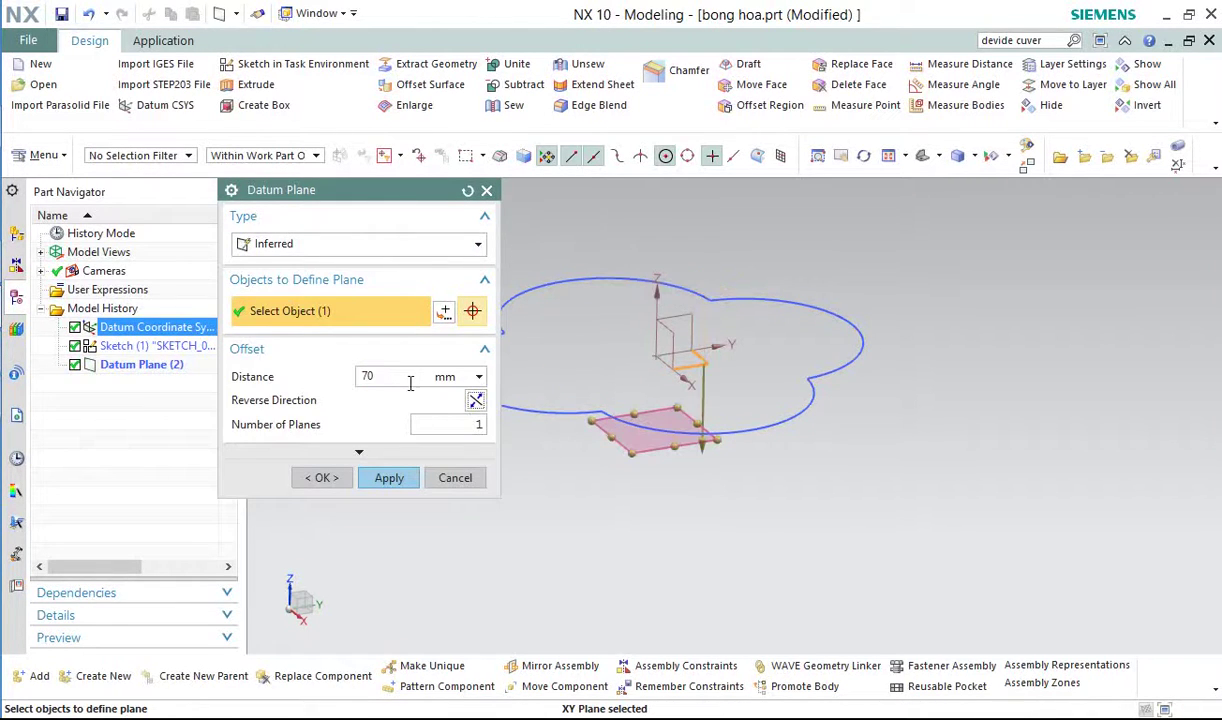
text(200)
key(Return)
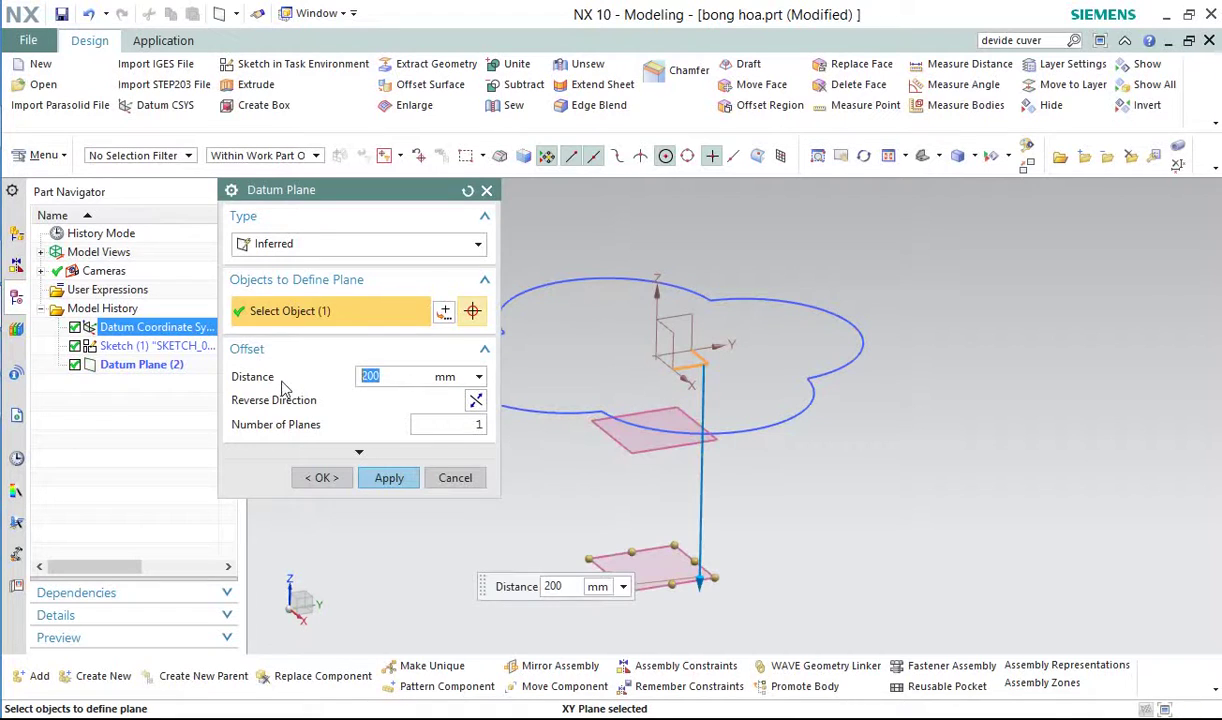
click(320, 477)
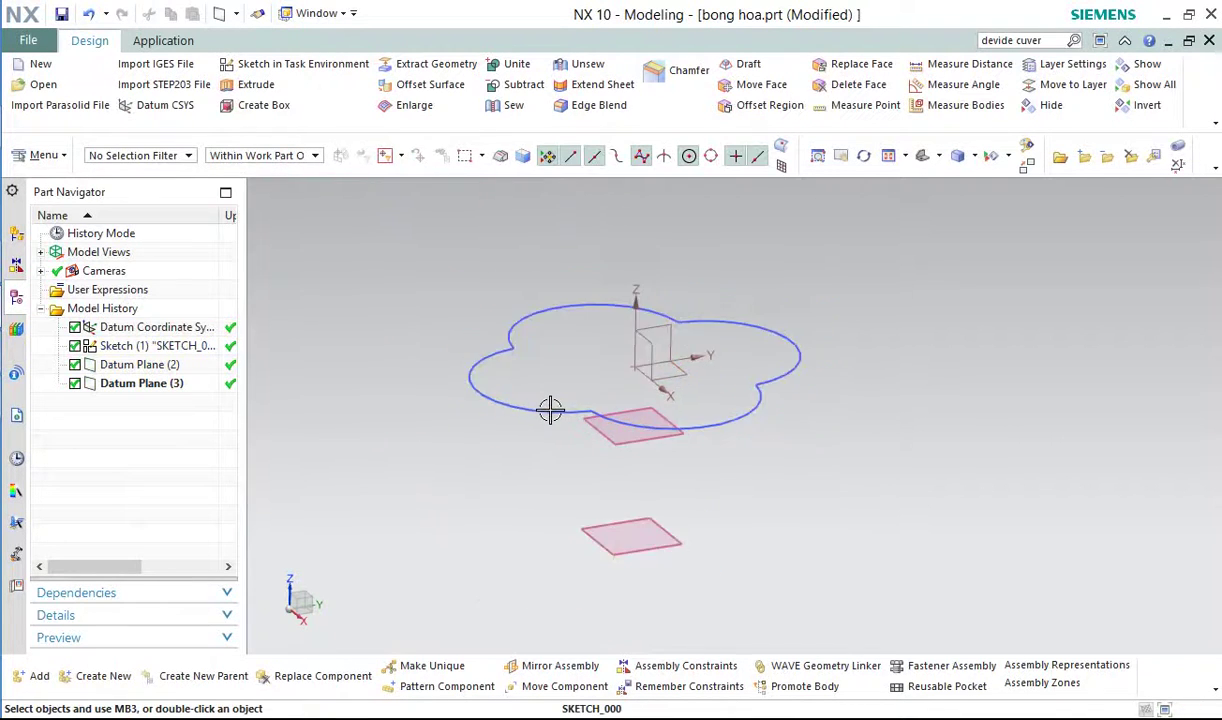
- Start a sketch on the datum plane 70 mm below XY and draw a circle about 107 mm in diameter centred on the origin
click(265, 65)
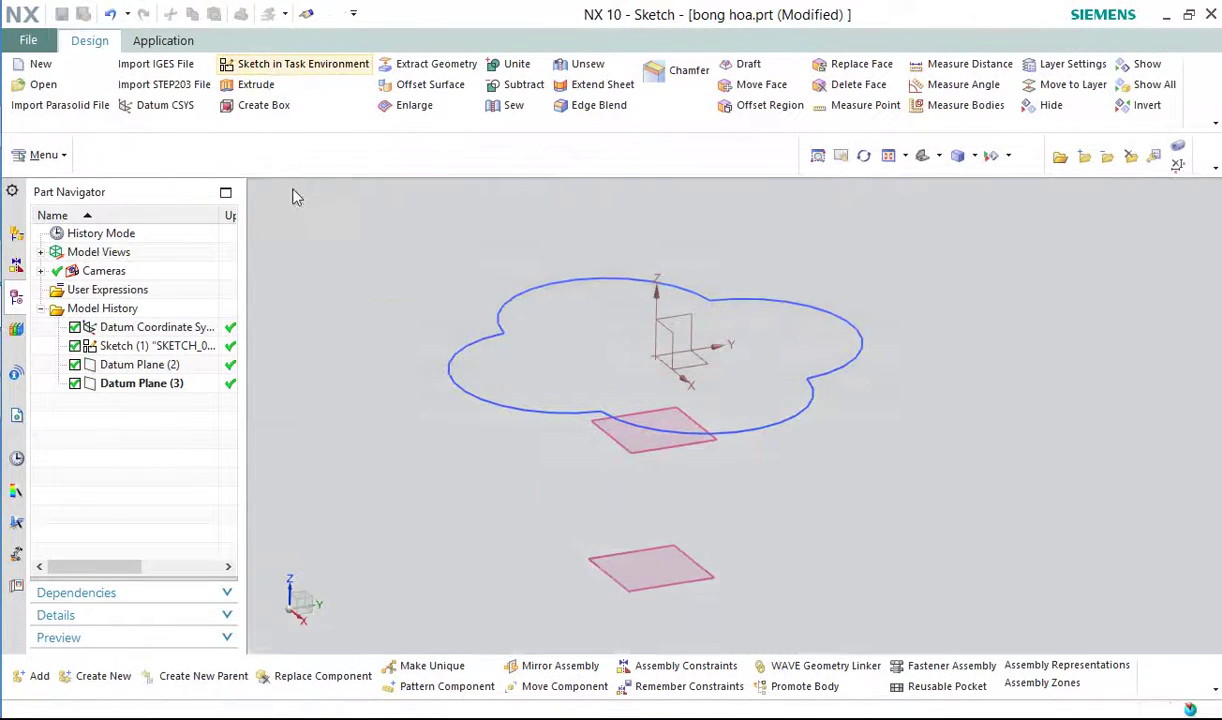
drag(382, 172, 378, 288)
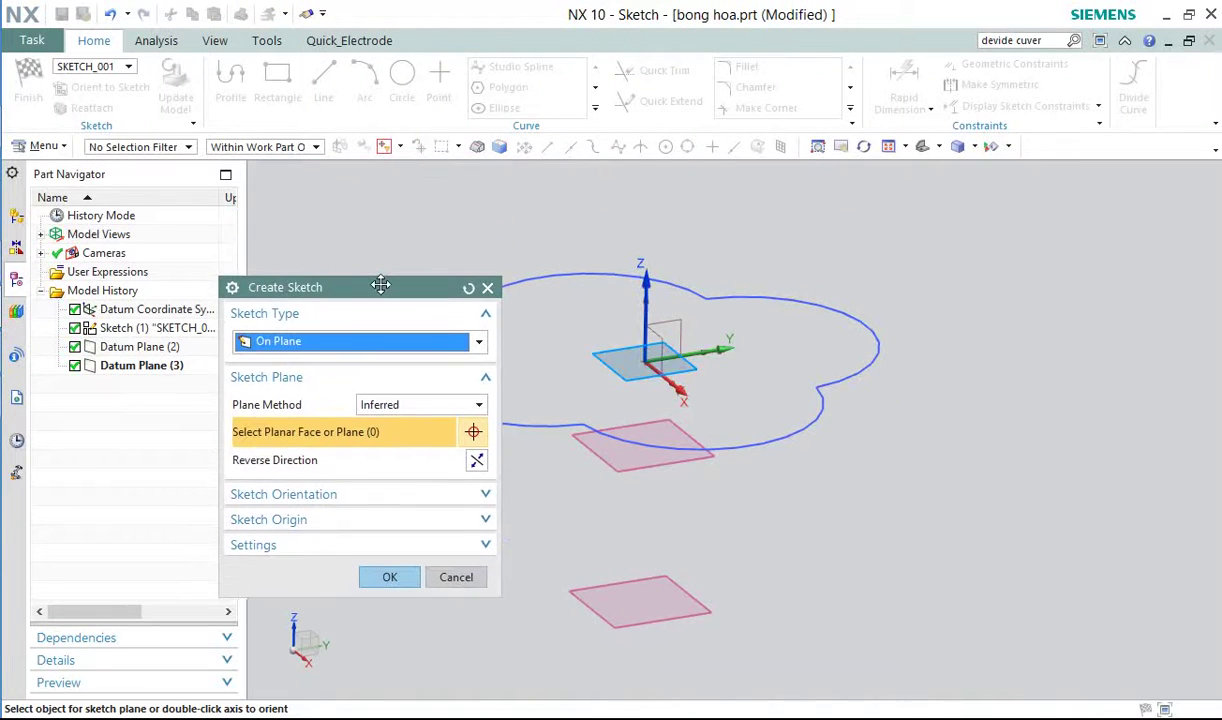
click(150, 347)
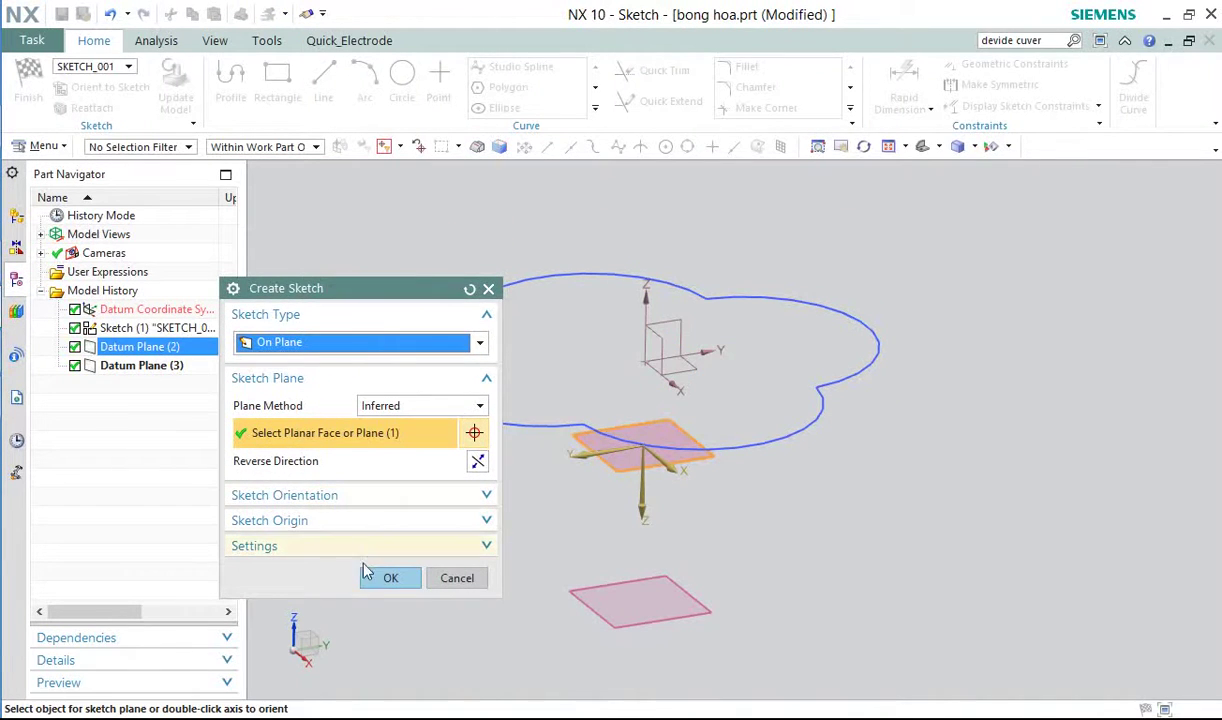
click(390, 578)
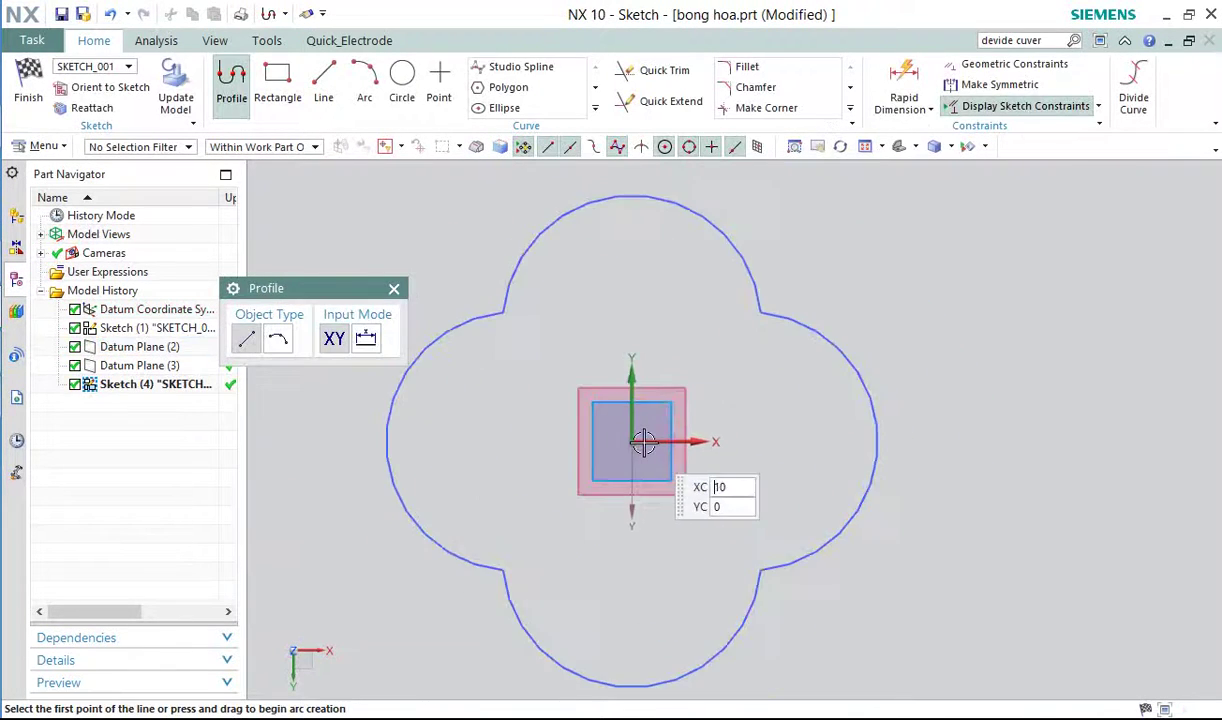
click(403, 75)
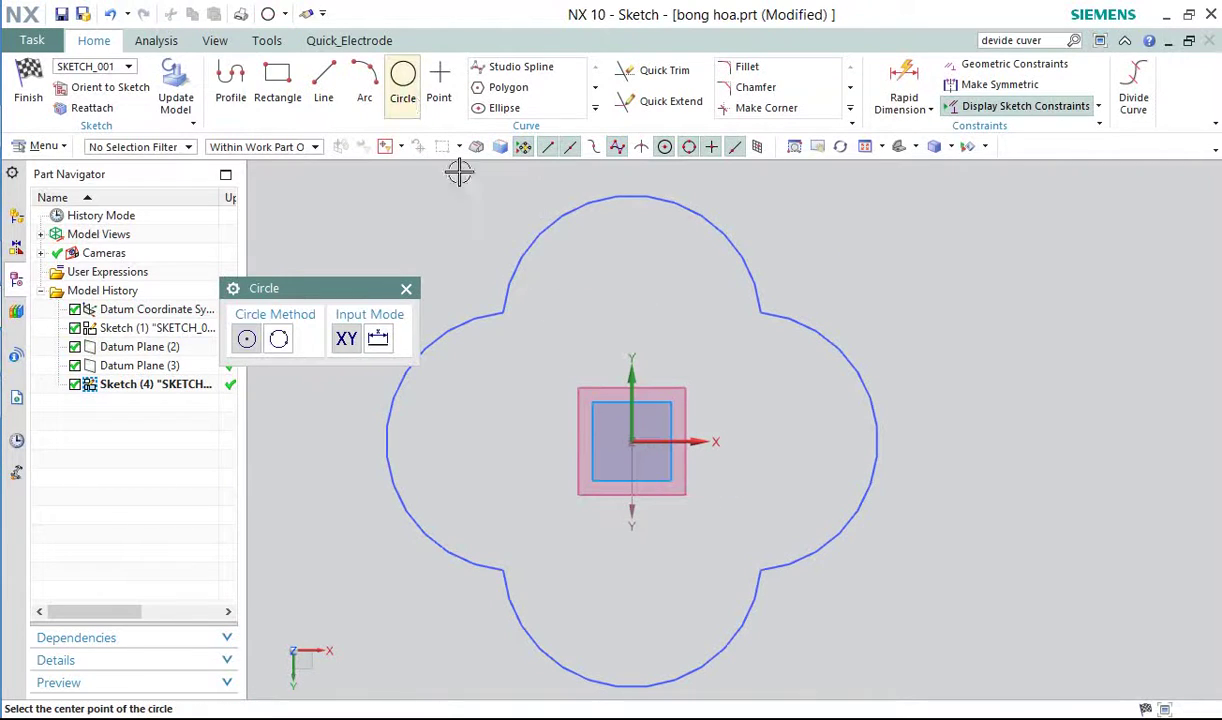
click(631, 441)
click(687, 483)
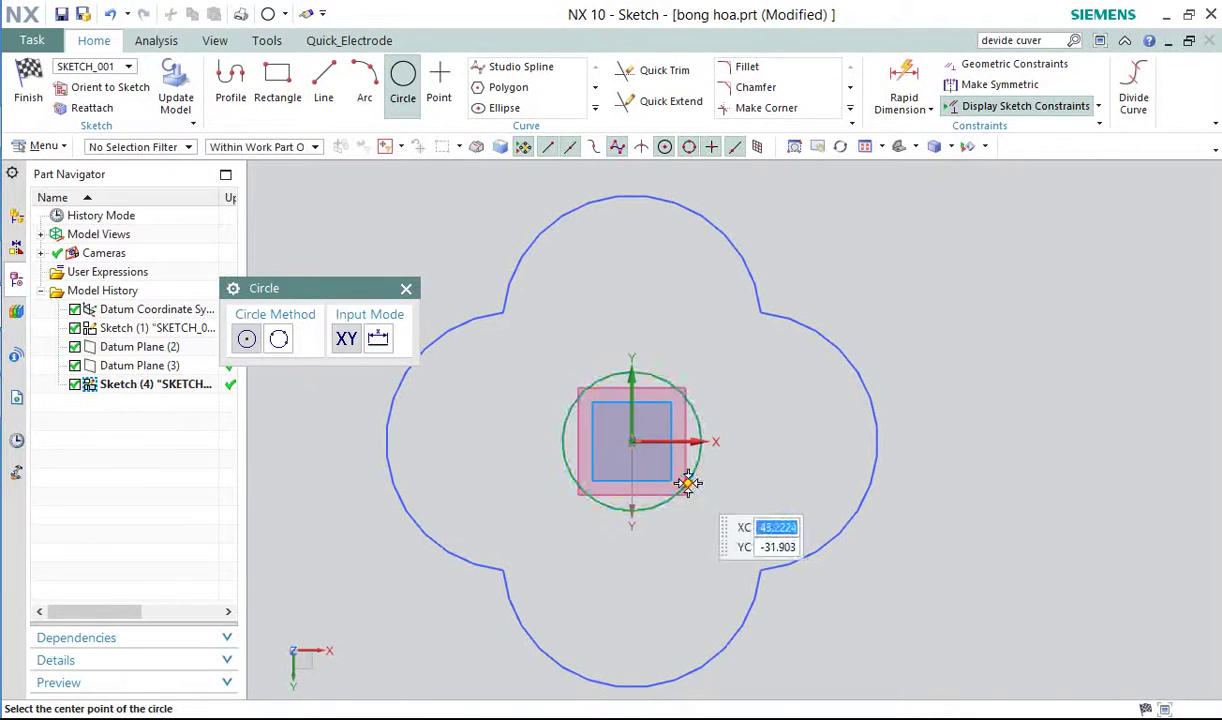
- Dimension the circle's diameter as 100 mm and finish the sketch
click(903, 88)
click(675, 381)
click(684, 338)
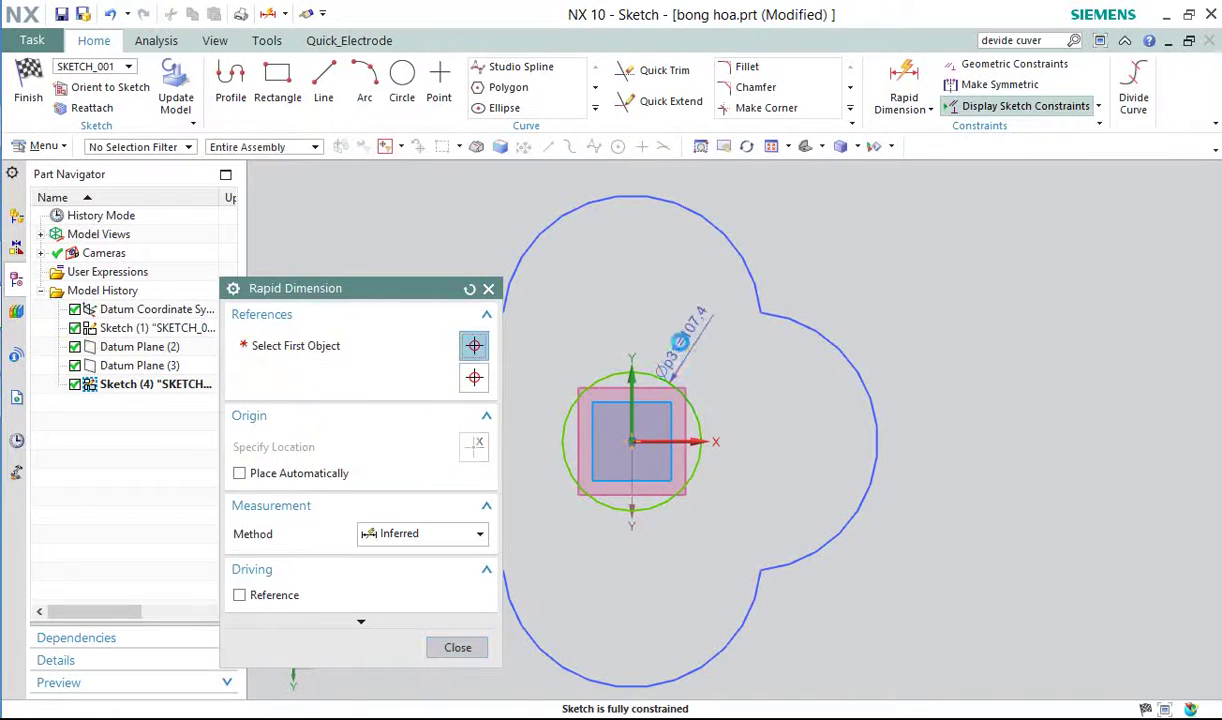
key(Return)
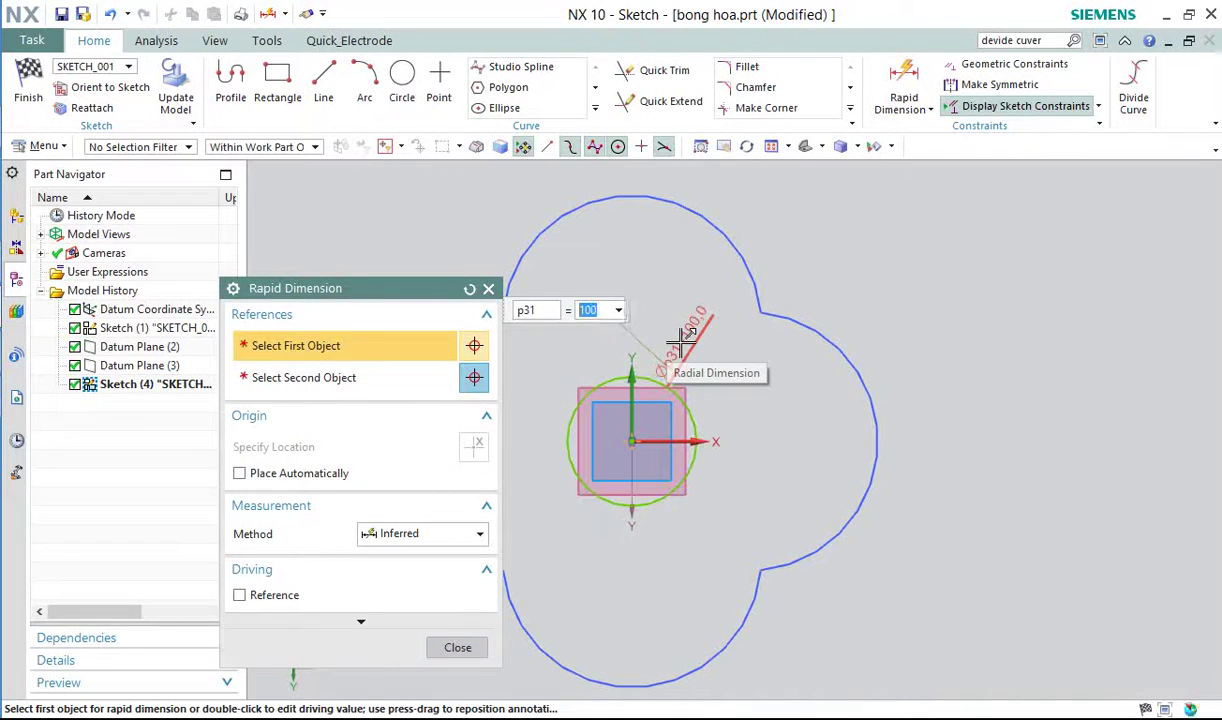
click(483, 649)
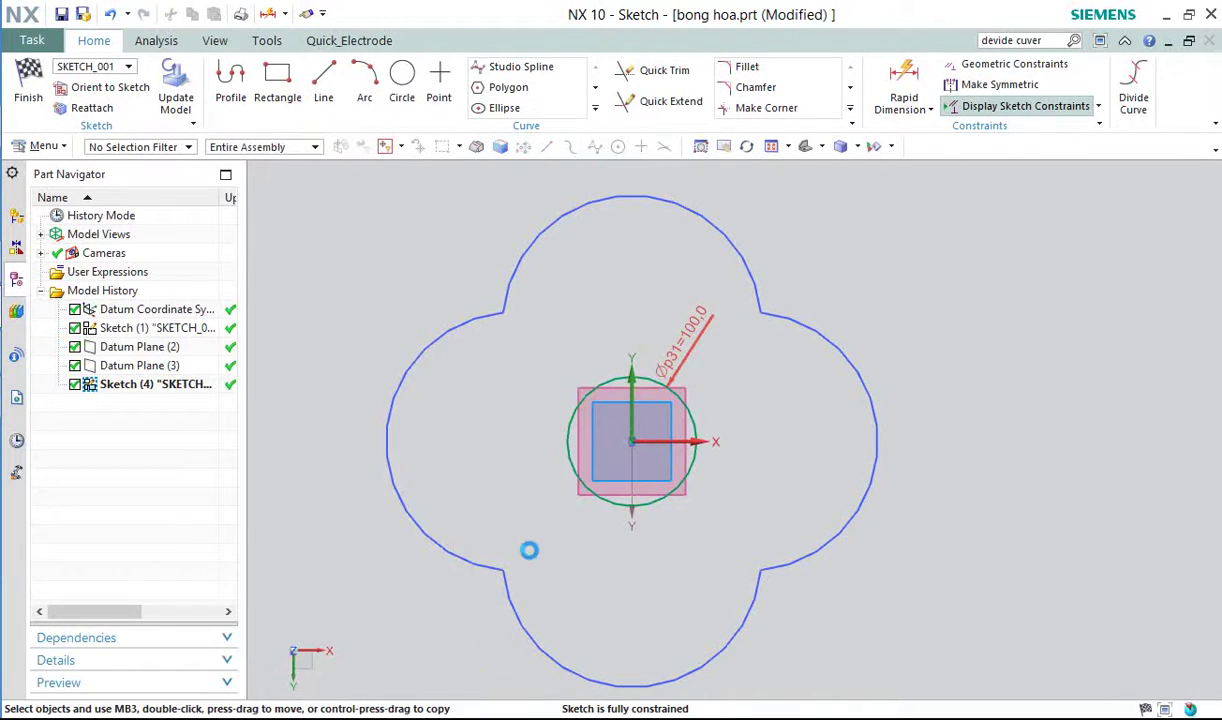
scroll(621, 413, down, 2)
click(30, 97)
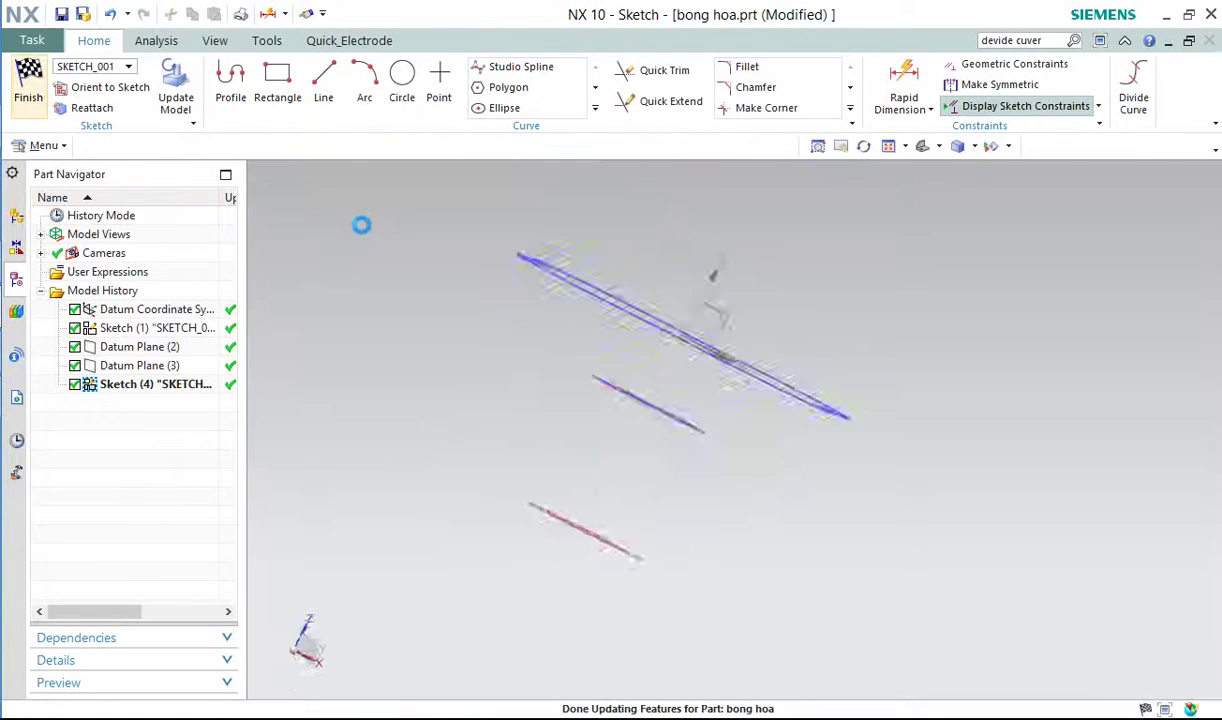
- Start a sketch on the datum plane 200 mm below XY and draw a small circle centred on the origin
mouse_move(581, 349)
middle_down()
mouse_move(589, 379)
mouse_move(600, 340)
middle_up()
click(316, 65)
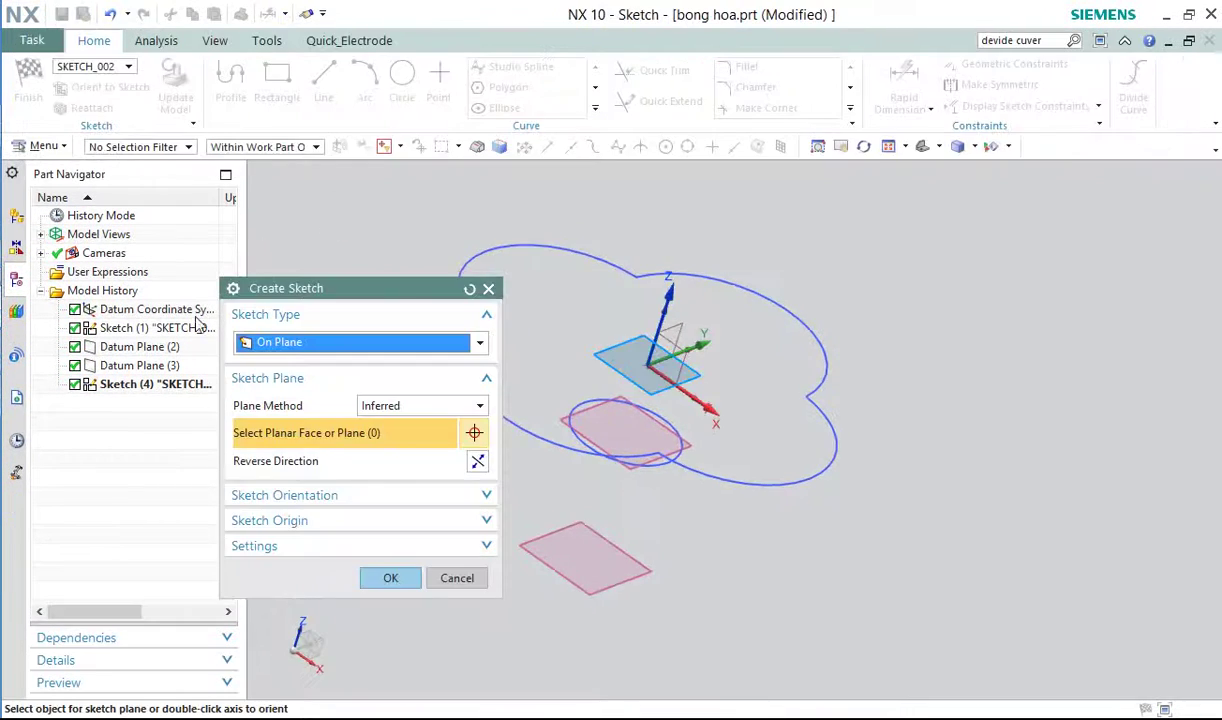
click(155, 365)
click(405, 578)
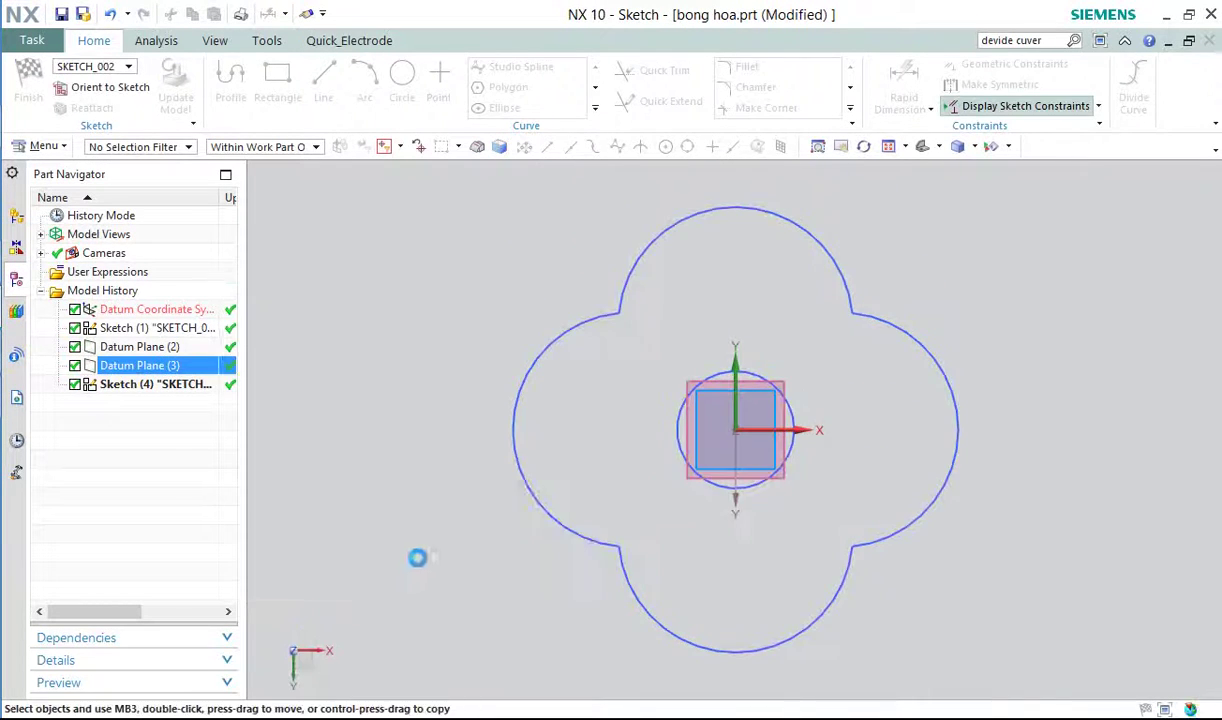
click(401, 88)
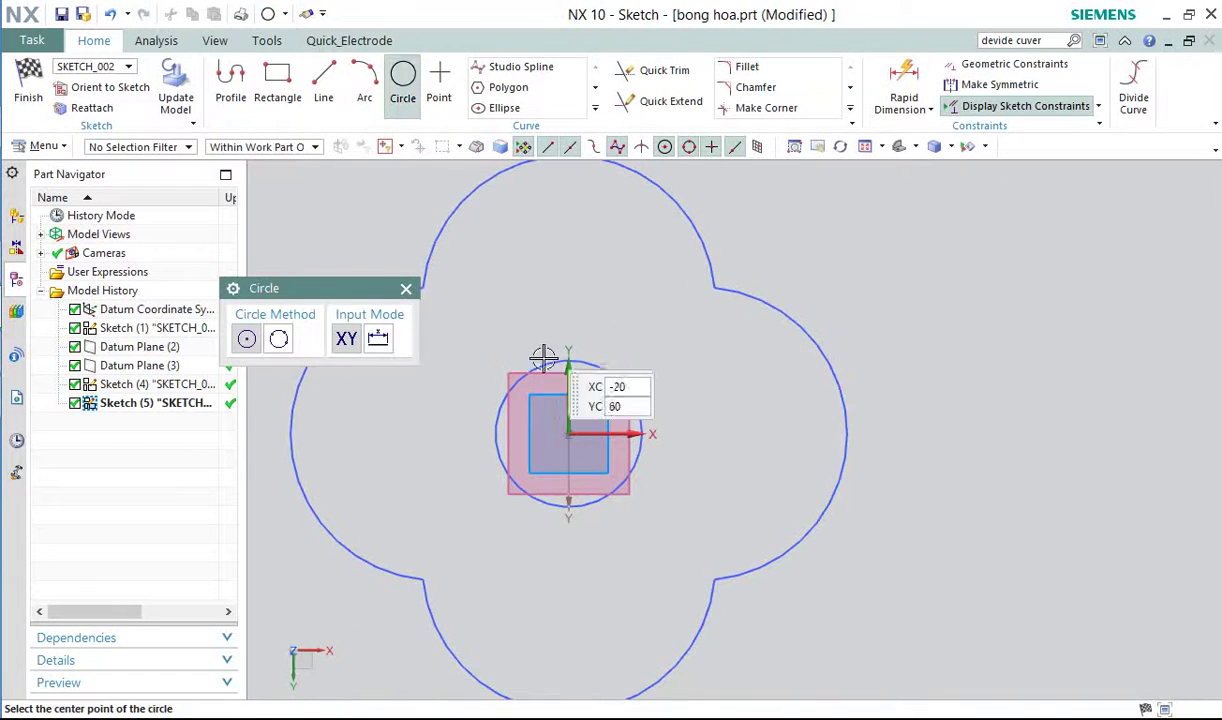
click(568, 433)
click(581, 459)
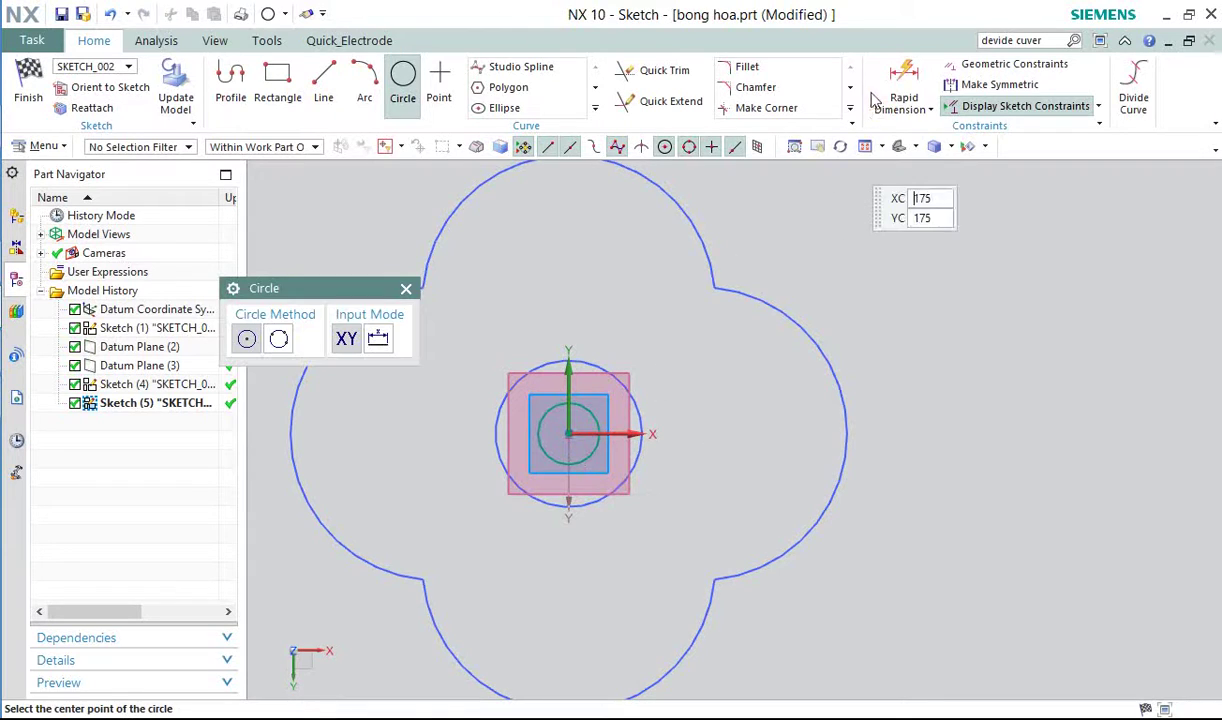
- Dimension the small circle's diameter as 40 mm and finish the sketch
key(d)
click(584, 416)
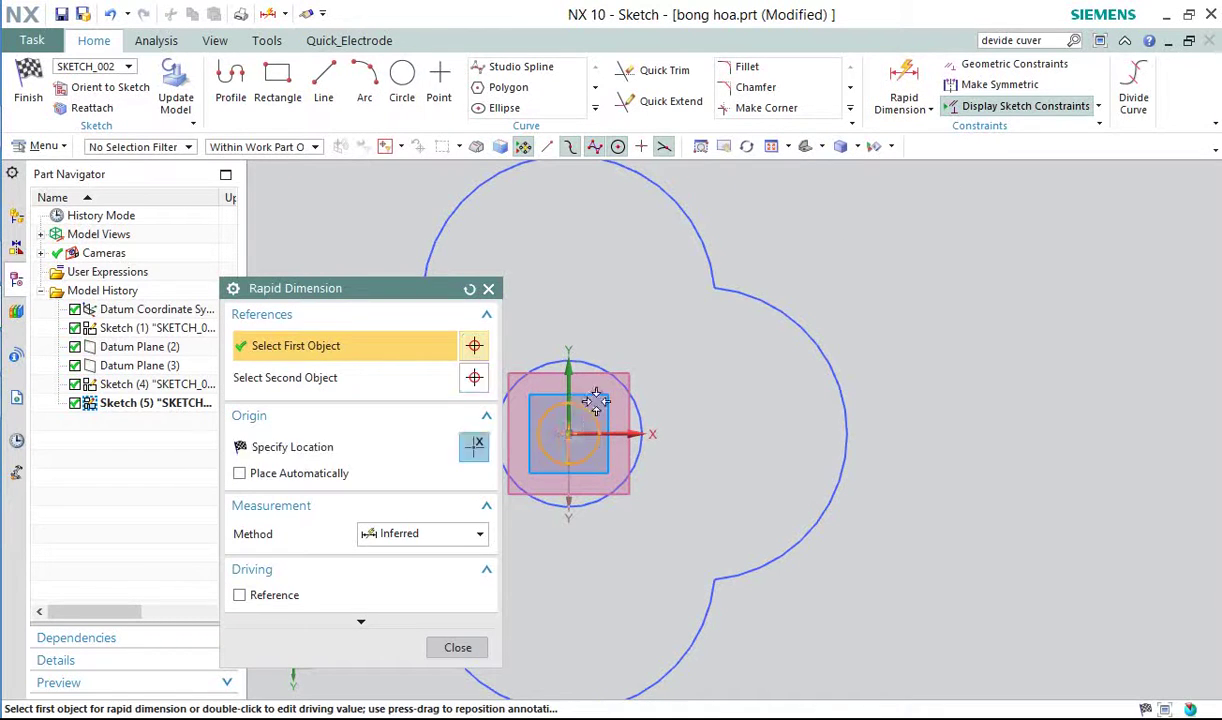
click(630, 320)
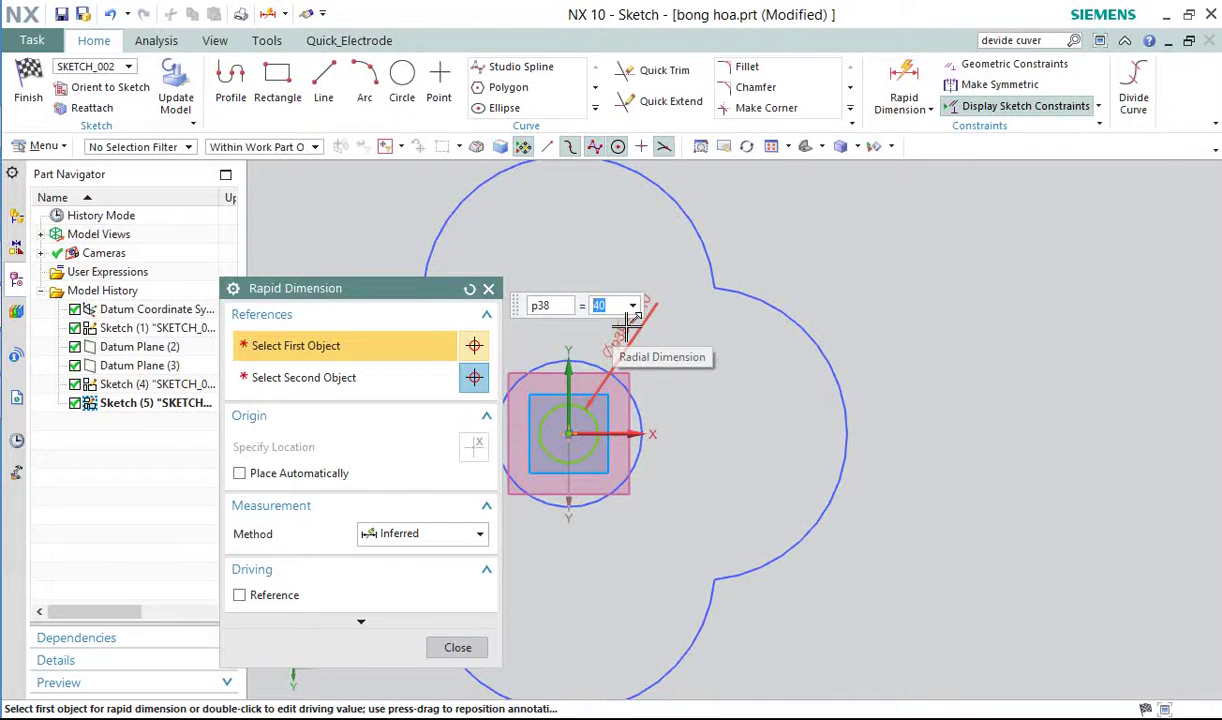
key(Return)
click(457, 648)
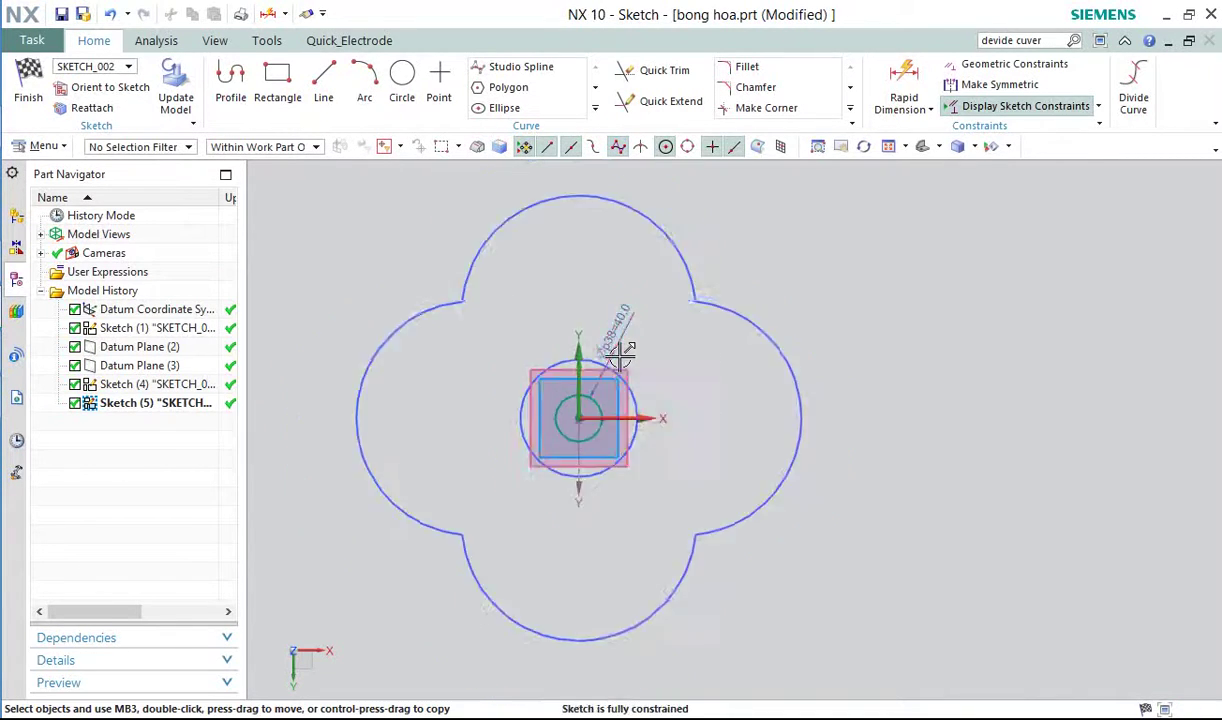
scroll(553, 344, down, 1)
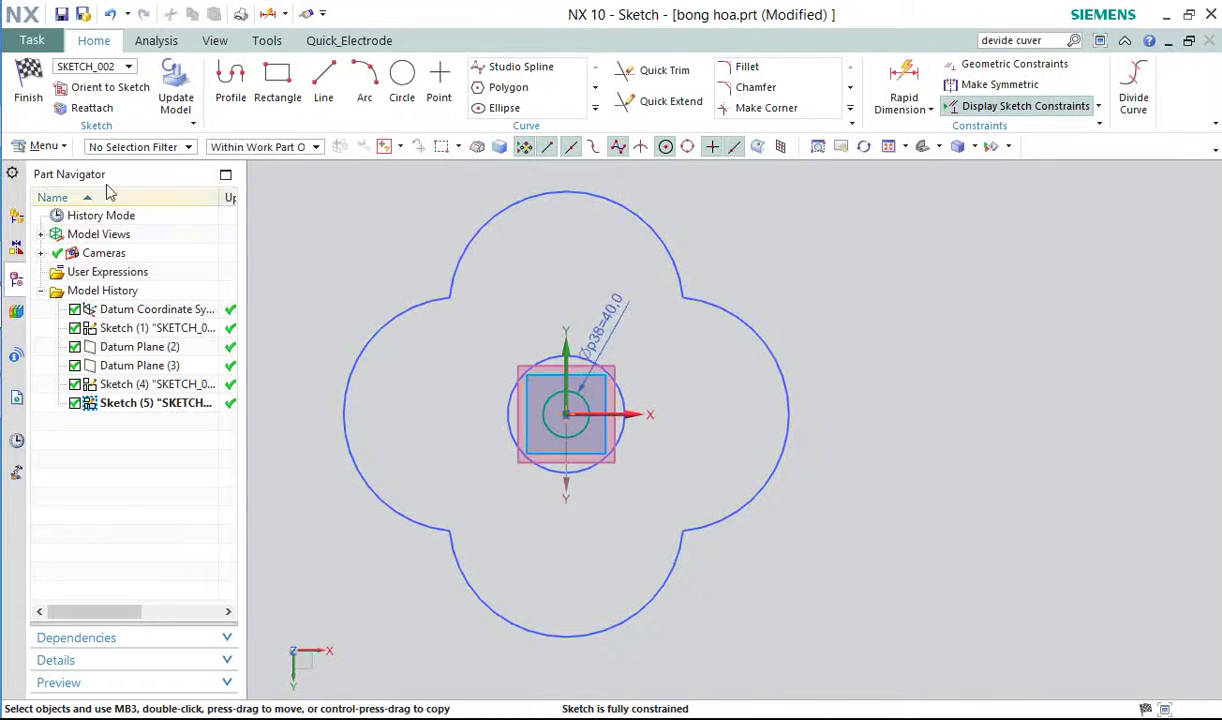
click(40, 108)
mouse_move(510, 316)
middle_down()
mouse_move(550, 349)
mouse_move(543, 325)
mouse_move(555, 347)
middle_up()
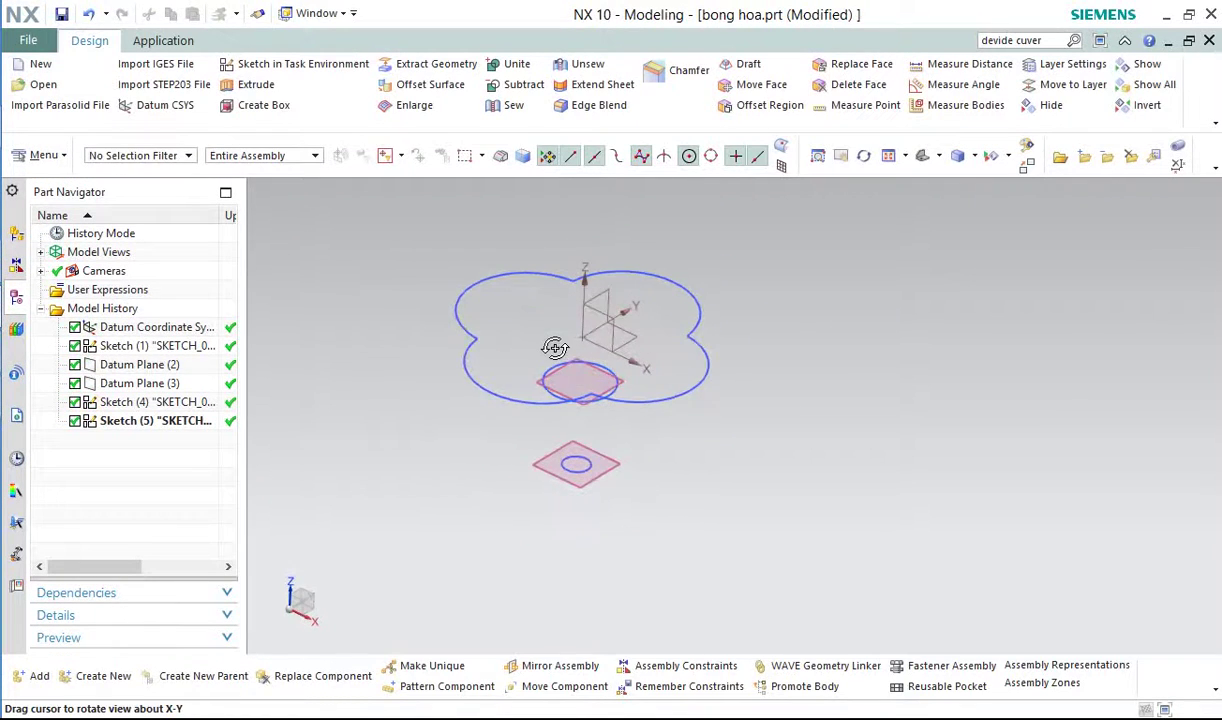
- Hide both offset datum planes
click(157, 386)
ctrl+click(158, 366)
right_click(160, 366)
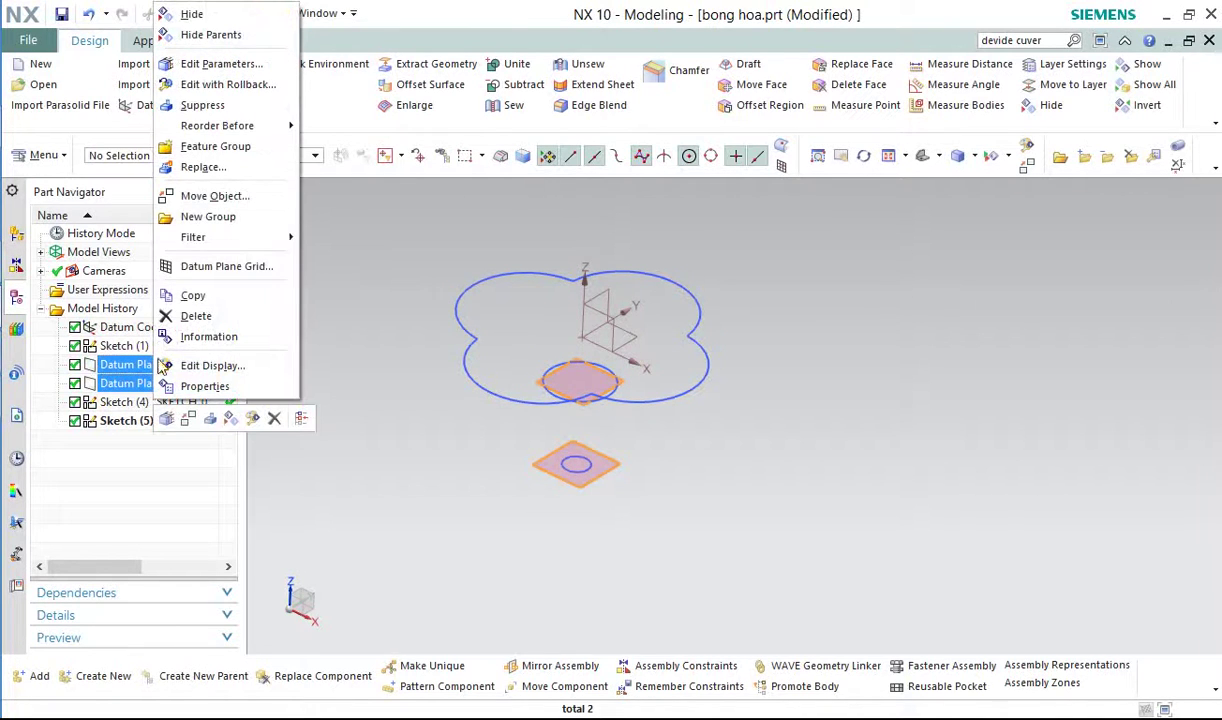
click(191, 15)
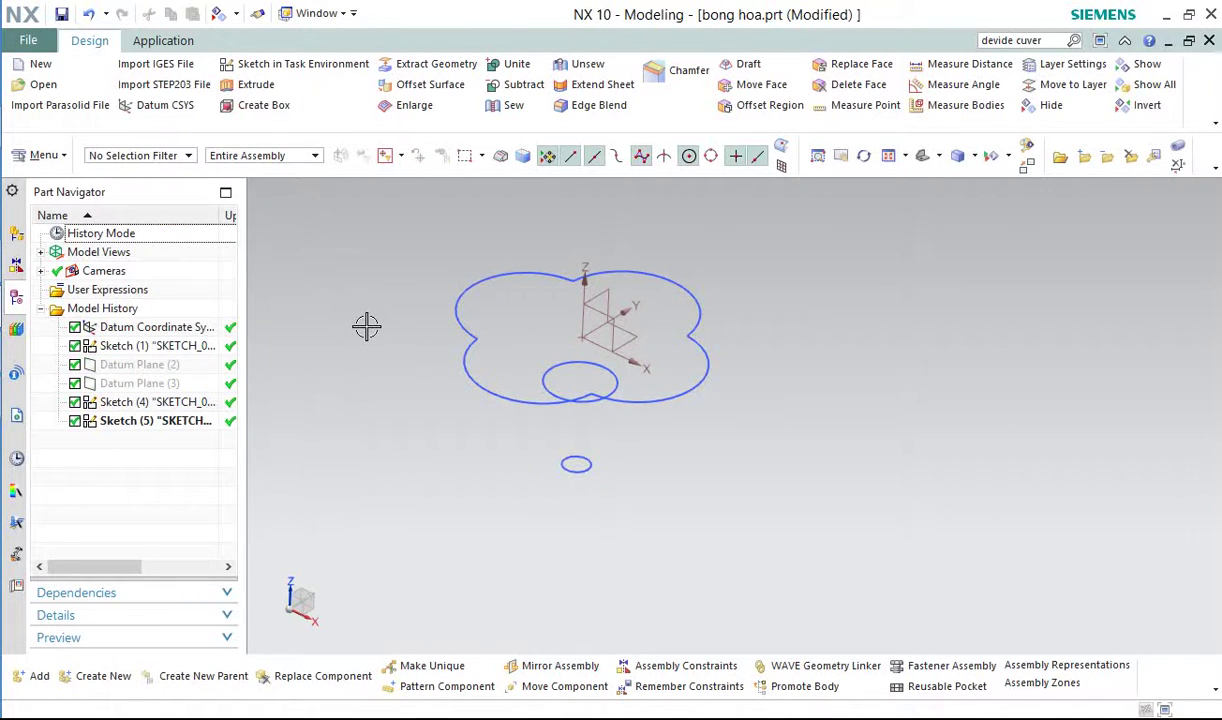
- Start a new sketch on the YZ plane of the datum coordinate system
click(330, 66)
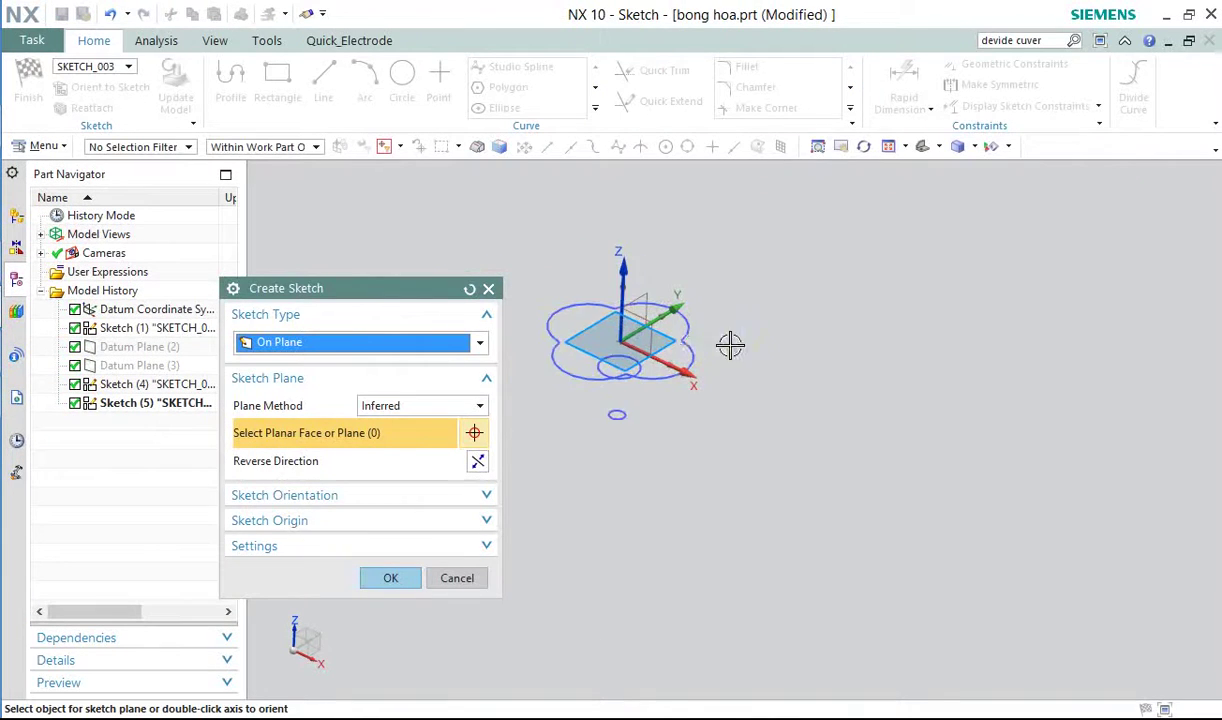
scroll(605, 349, up, 3)
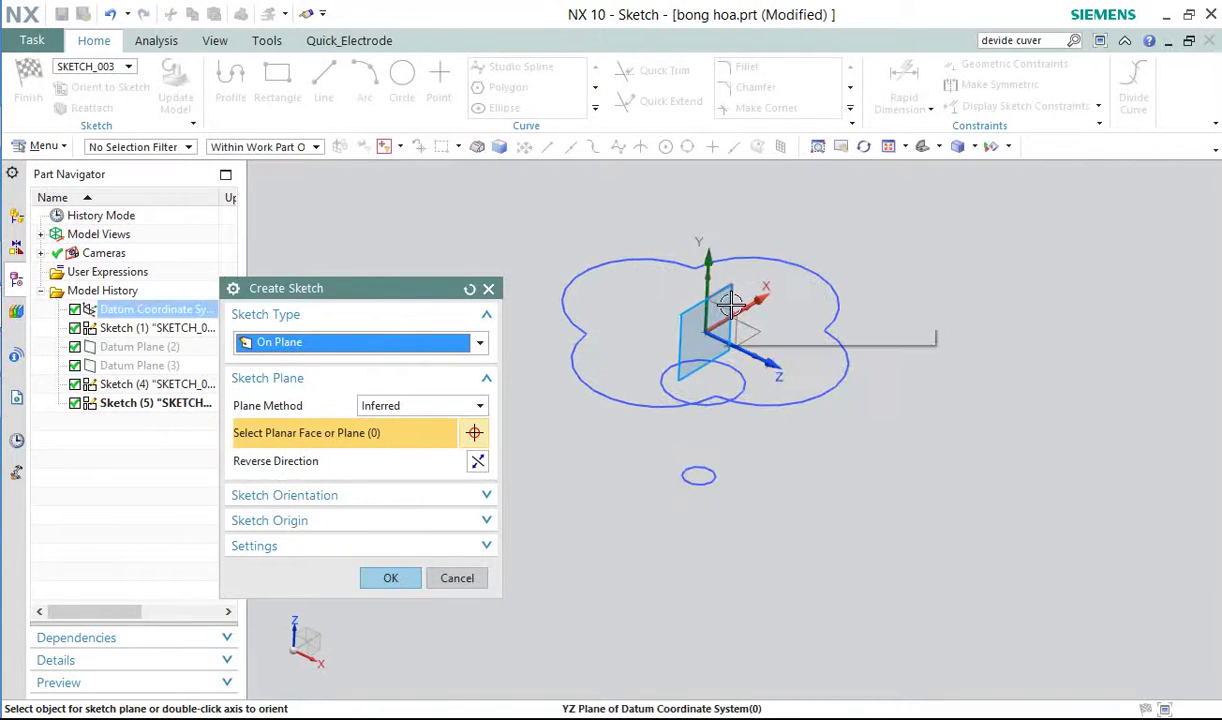
click(733, 290)
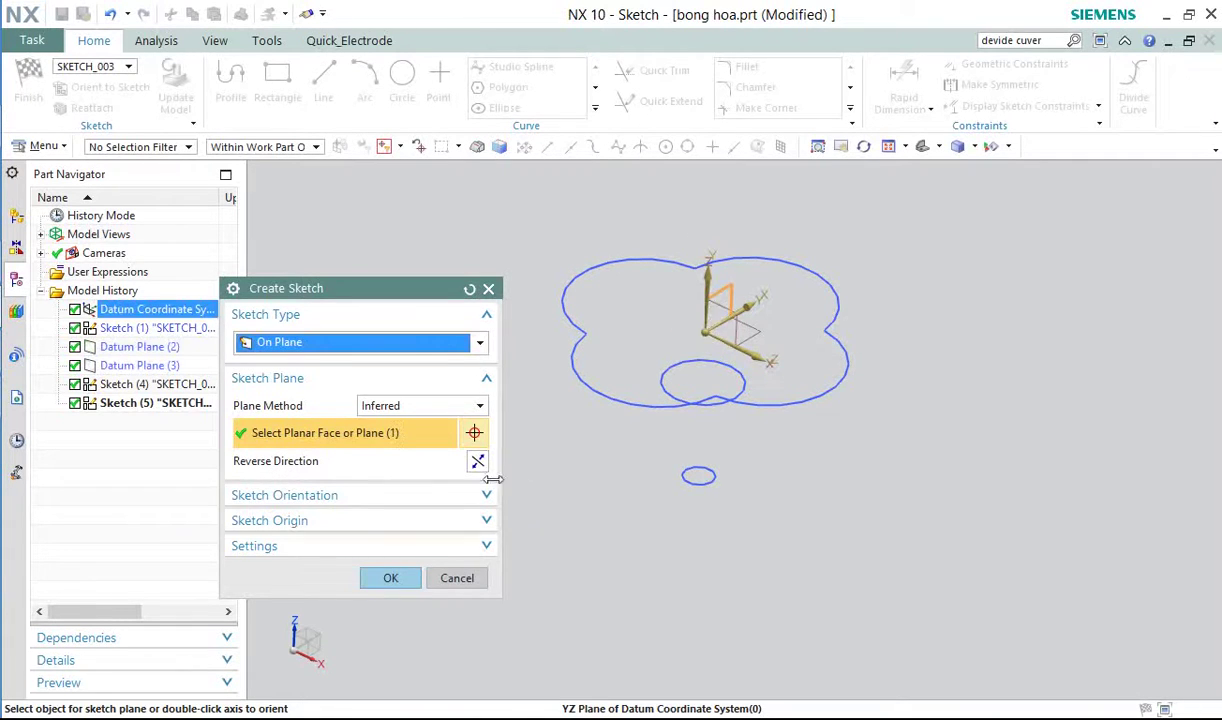
click(390, 578)
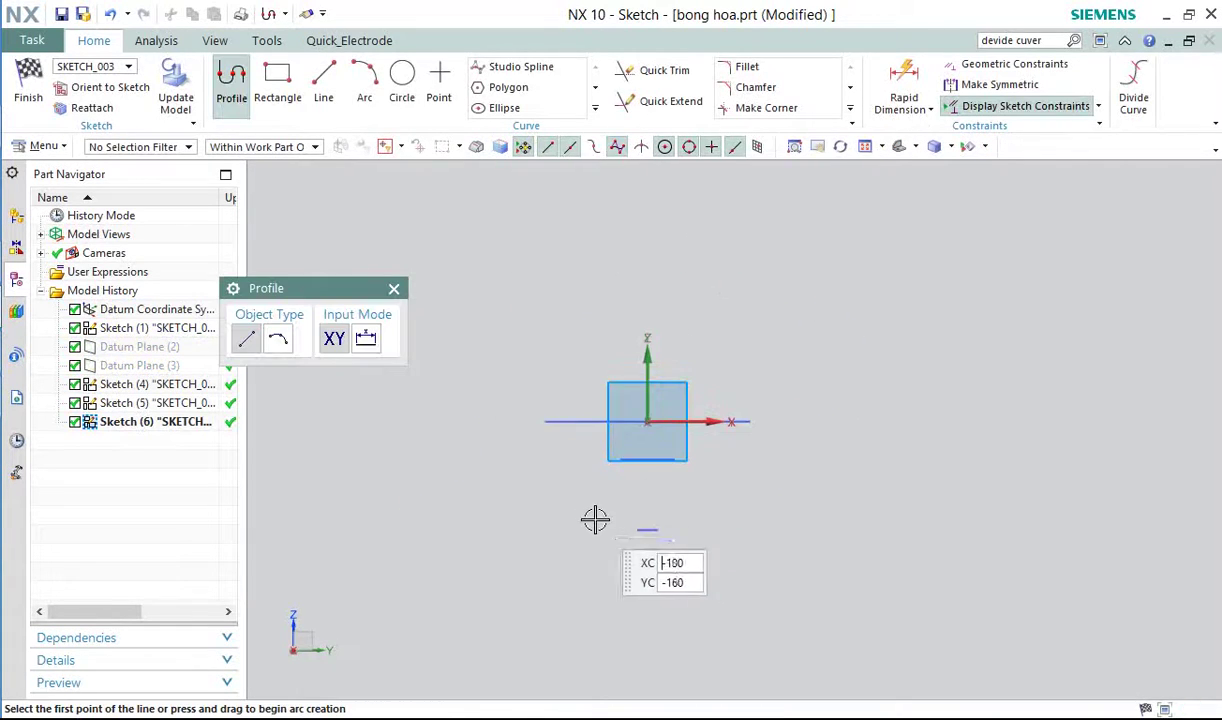
- Draw a three-point arc from the outline's positive Y lobe through the middle circle's edge to the small lower circle's edge
click(365, 85)
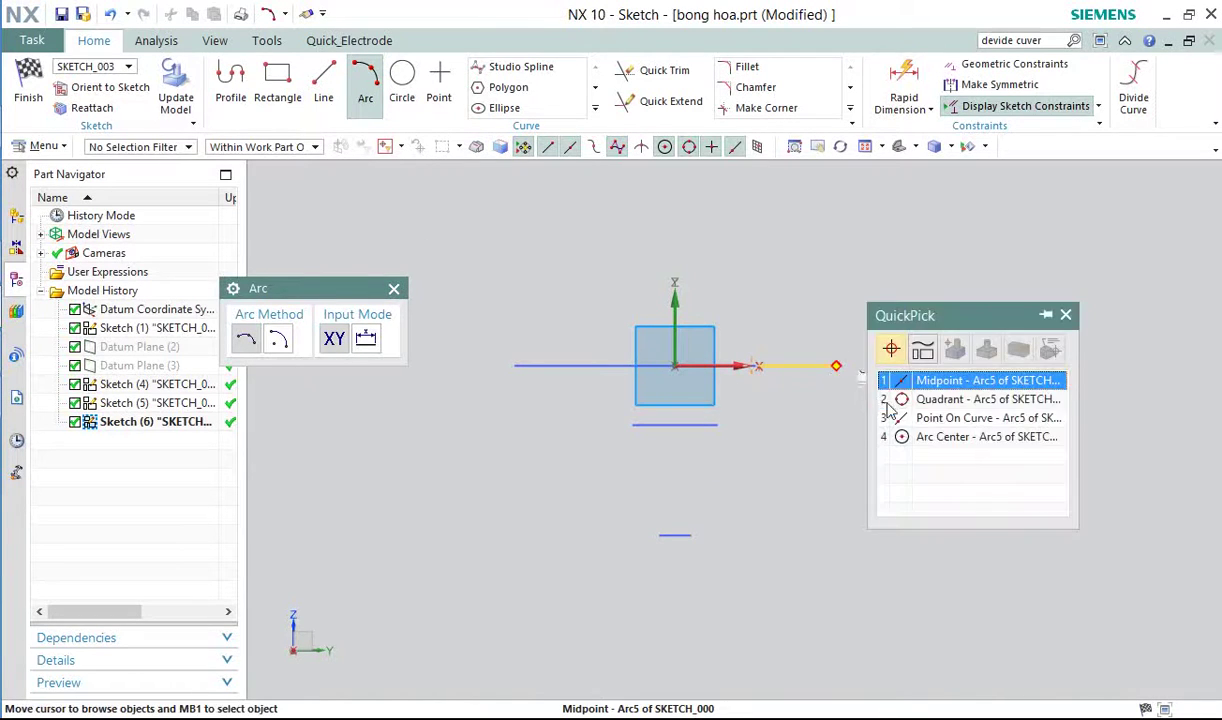
click(838, 366)
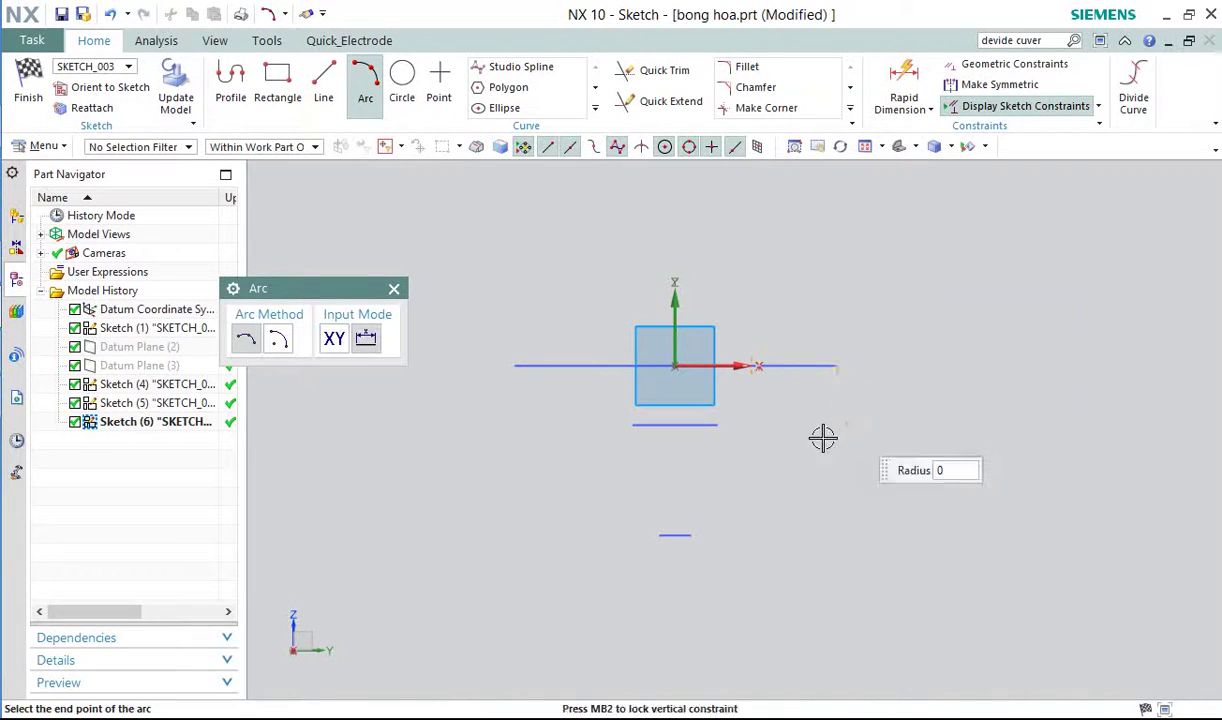
click(728, 421)
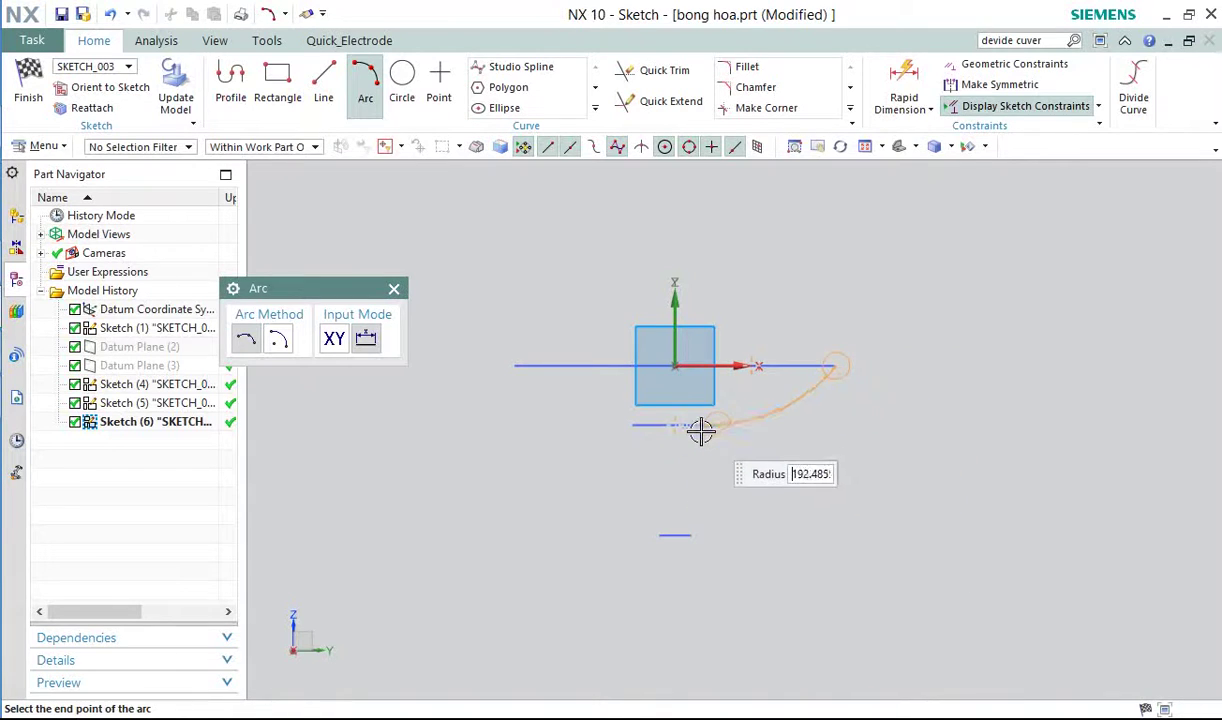
click(695, 536)
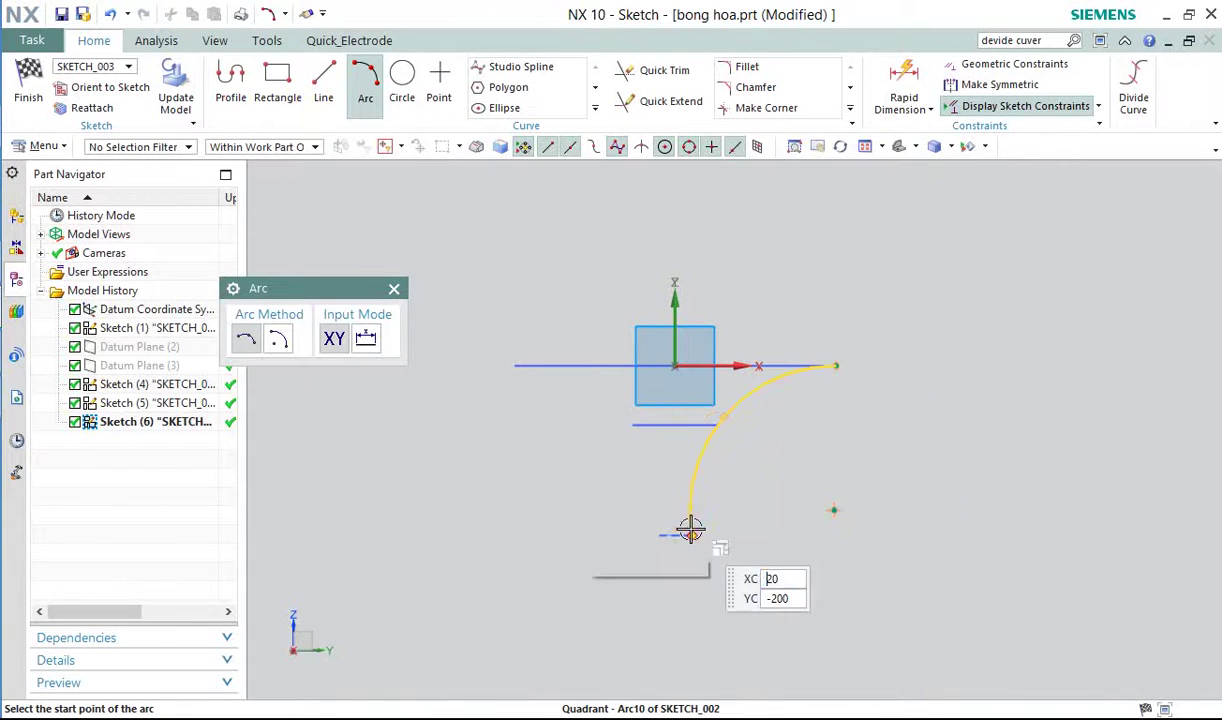
- Draw the matching three-point arc from the negative Y lobe through both circles' edges and finish the YZ sketch
click(515, 369)
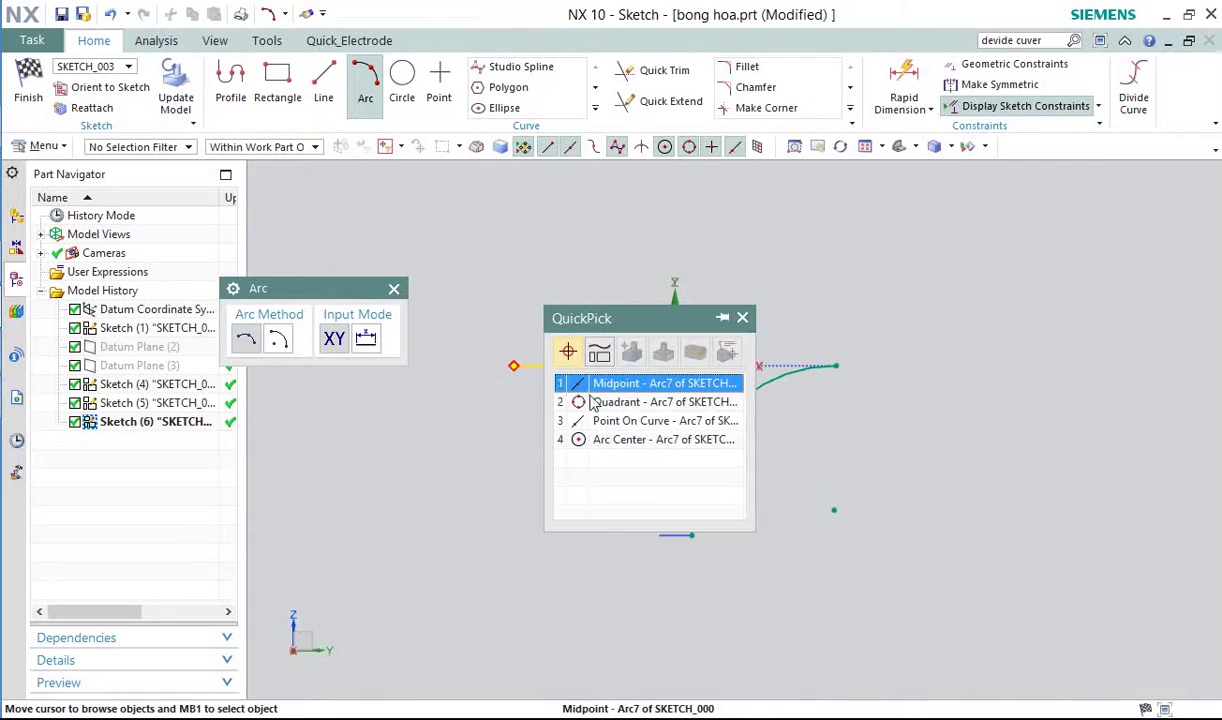
click(620, 385)
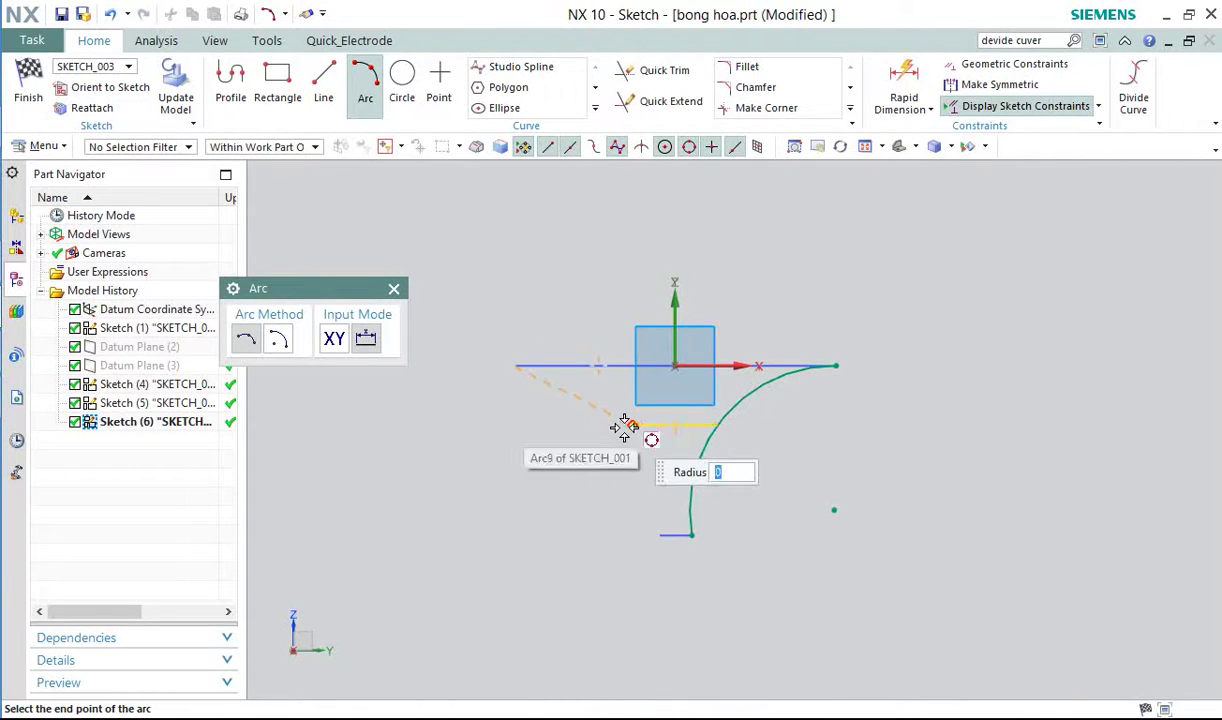
click(625, 427)
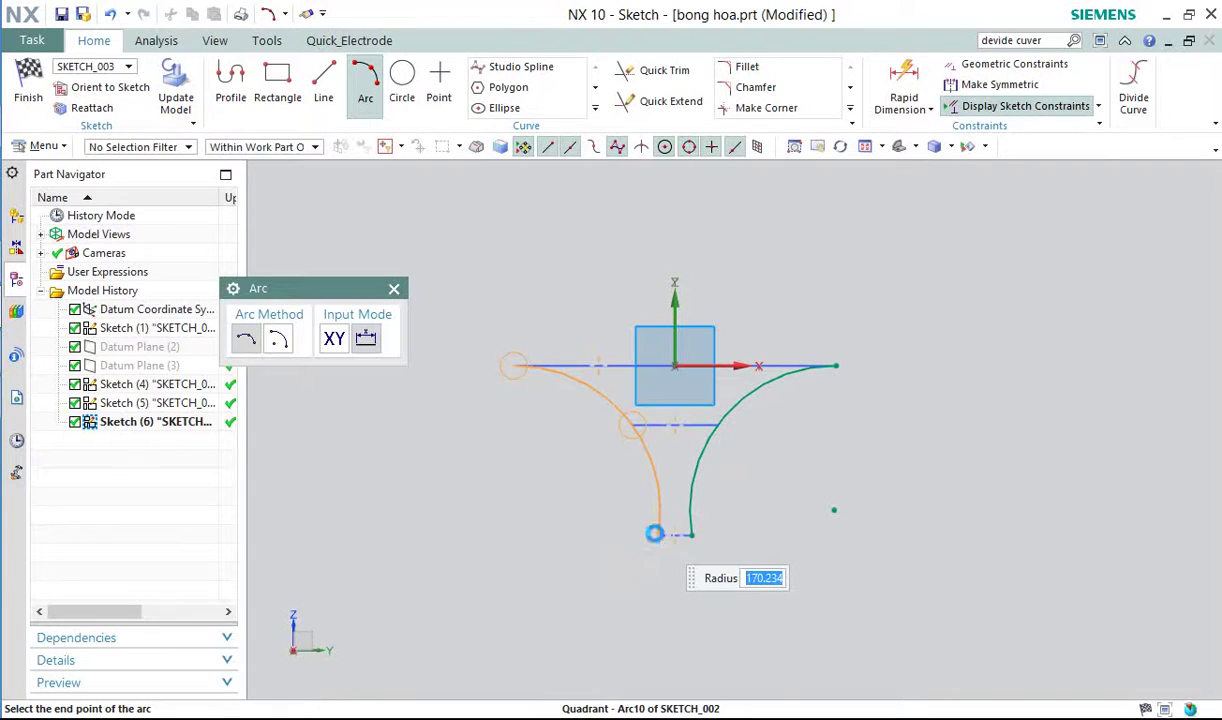
click(653, 533)
click(394, 289)
mouse_move(633, 374)
middle_down()
mouse_move(647, 455)
mouse_move(627, 400)
mouse_move(416, 387)
middle_up()
click(43, 110)
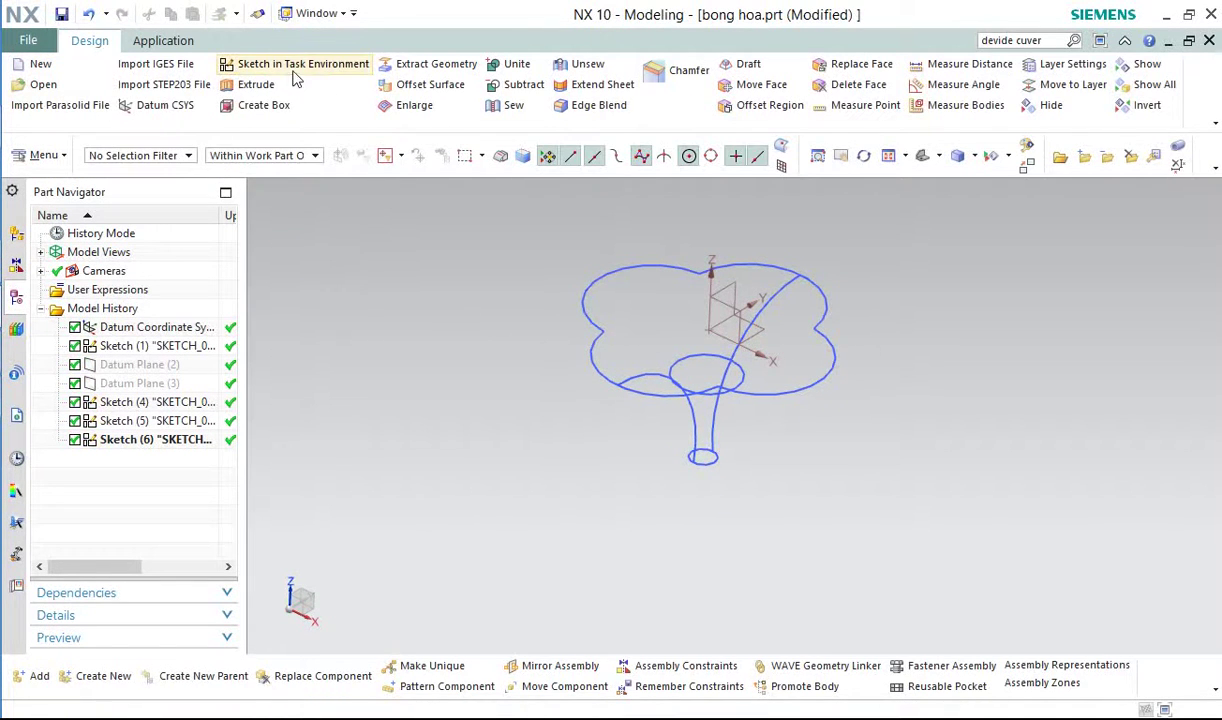
- Start a sketch on the XZ plane and draw a three-point arc from the positive X lobe through both circles' edges
click(295, 66)
click(698, 402)
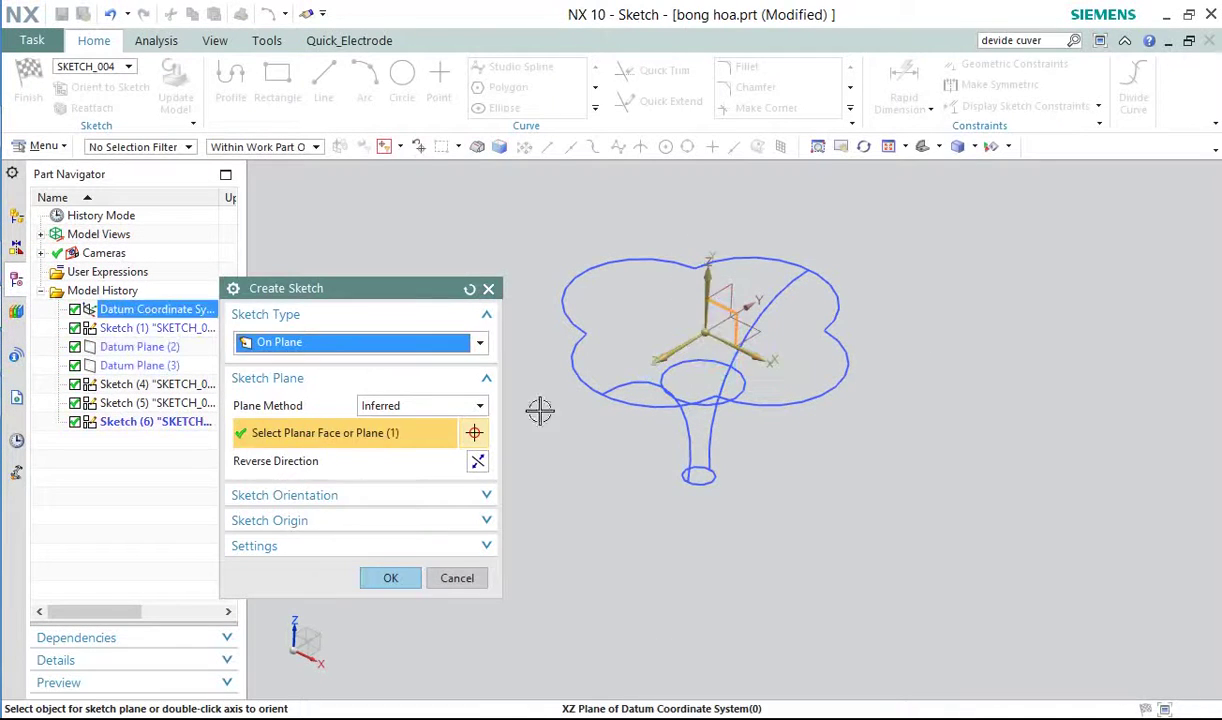
click(393, 577)
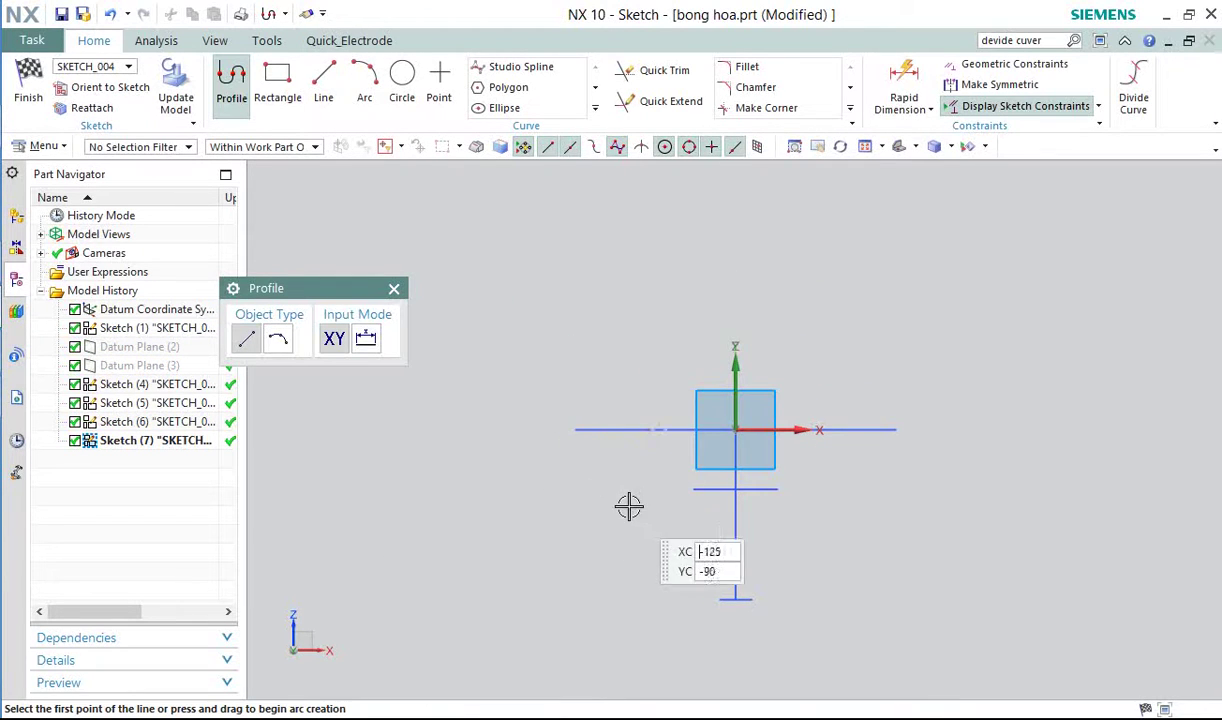
click(364, 85)
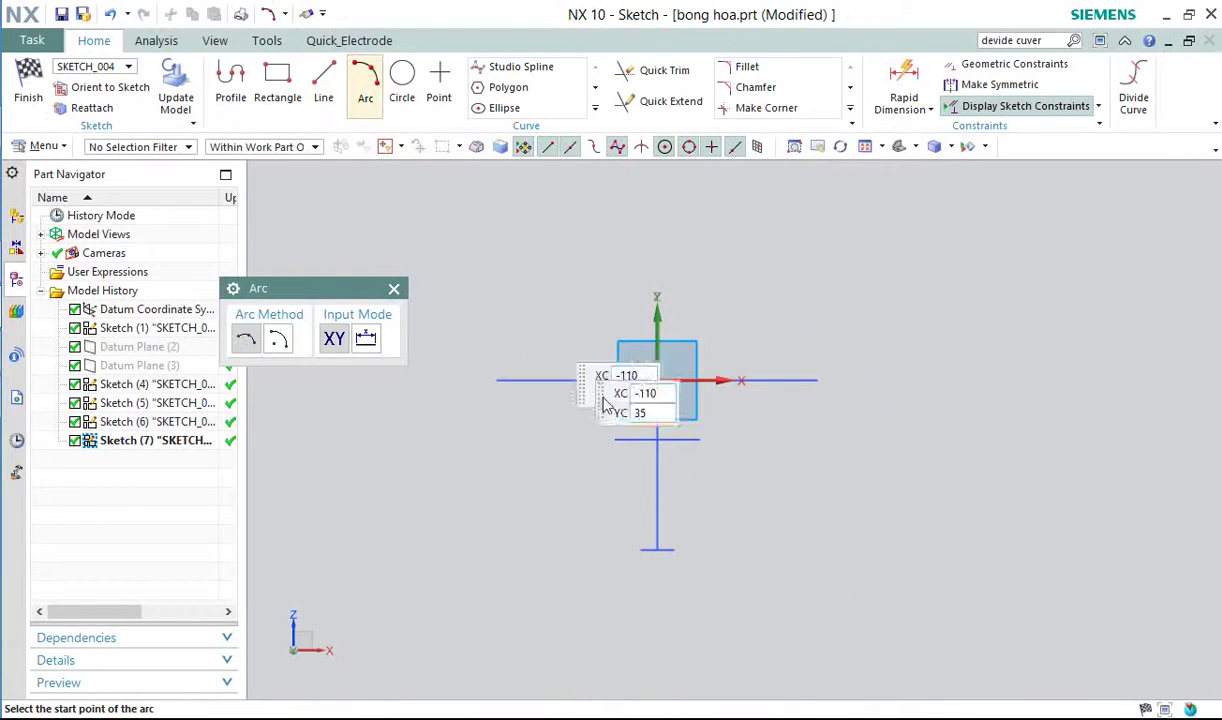
click(820, 381)
click(873, 412)
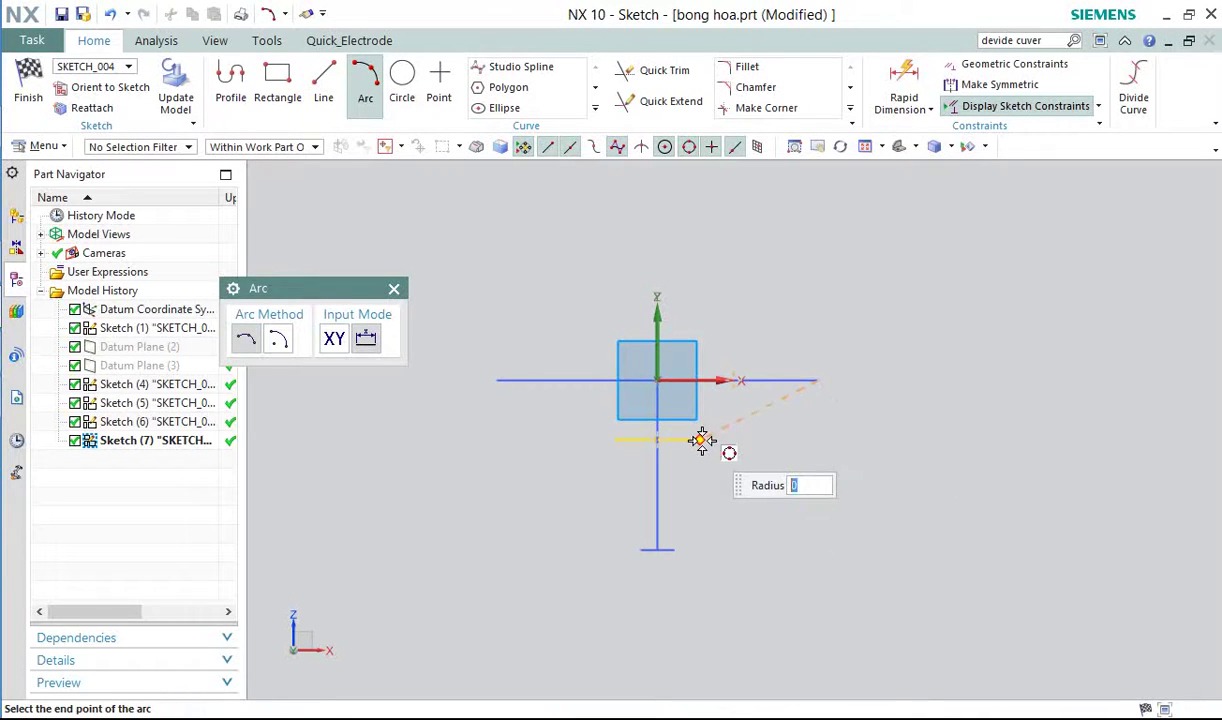
click(674, 549)
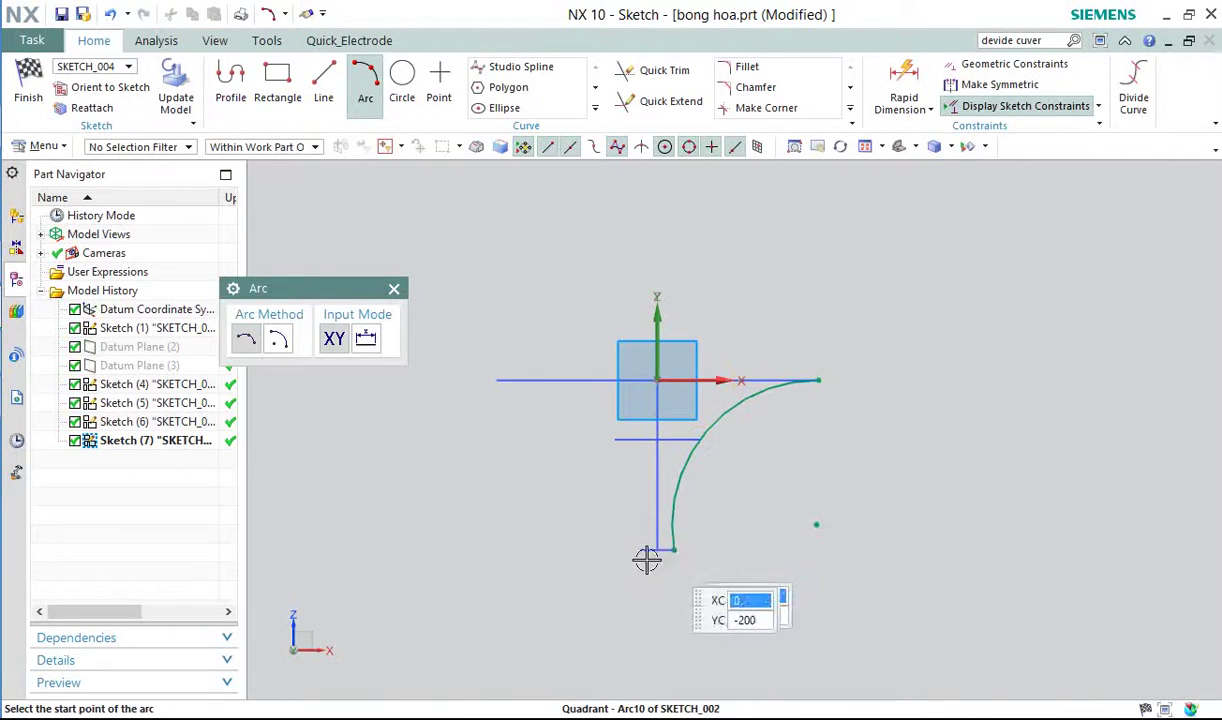
- Draw the matching three-point arc from the negative X lobe through both circles' edges and finish the XZ sketch
click(496, 380)
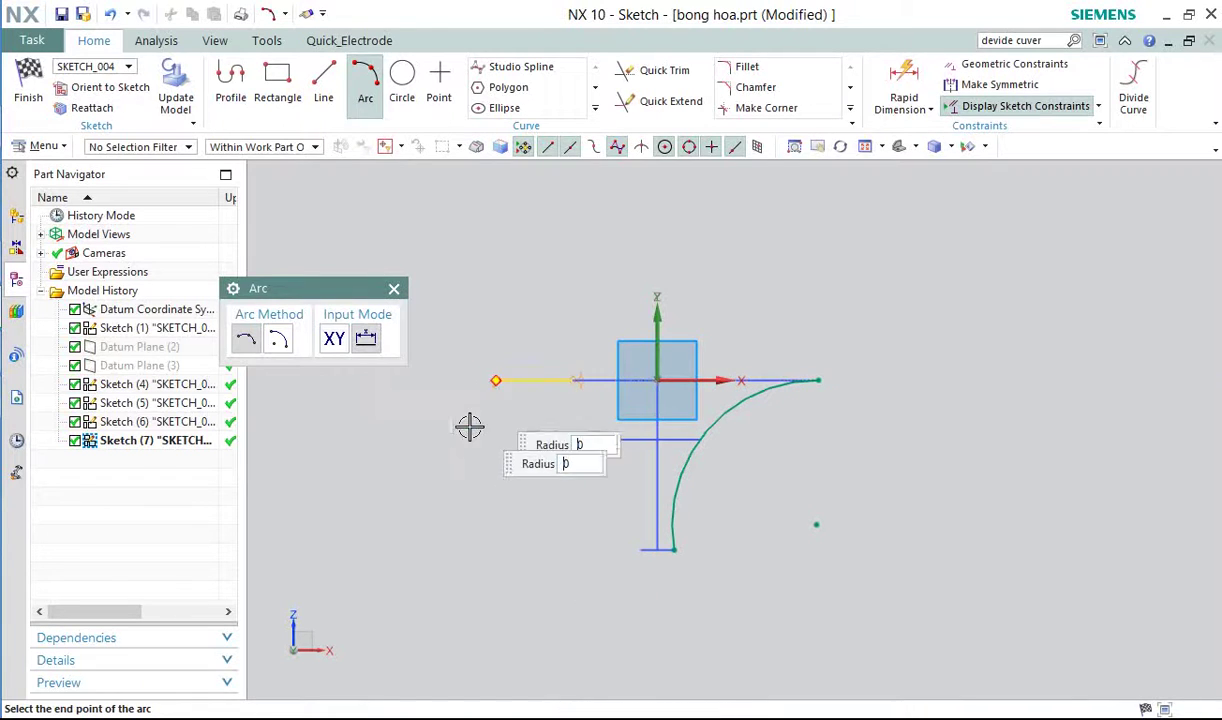
click(366, 90)
click(496, 381)
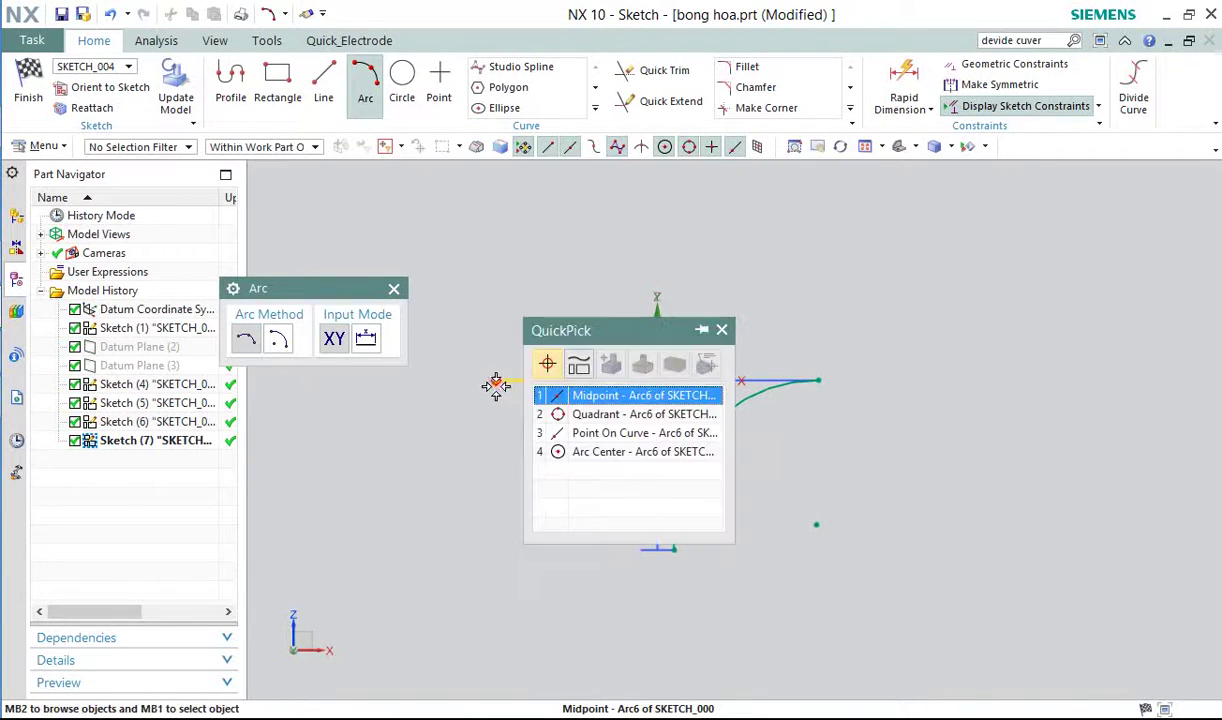
click(588, 416)
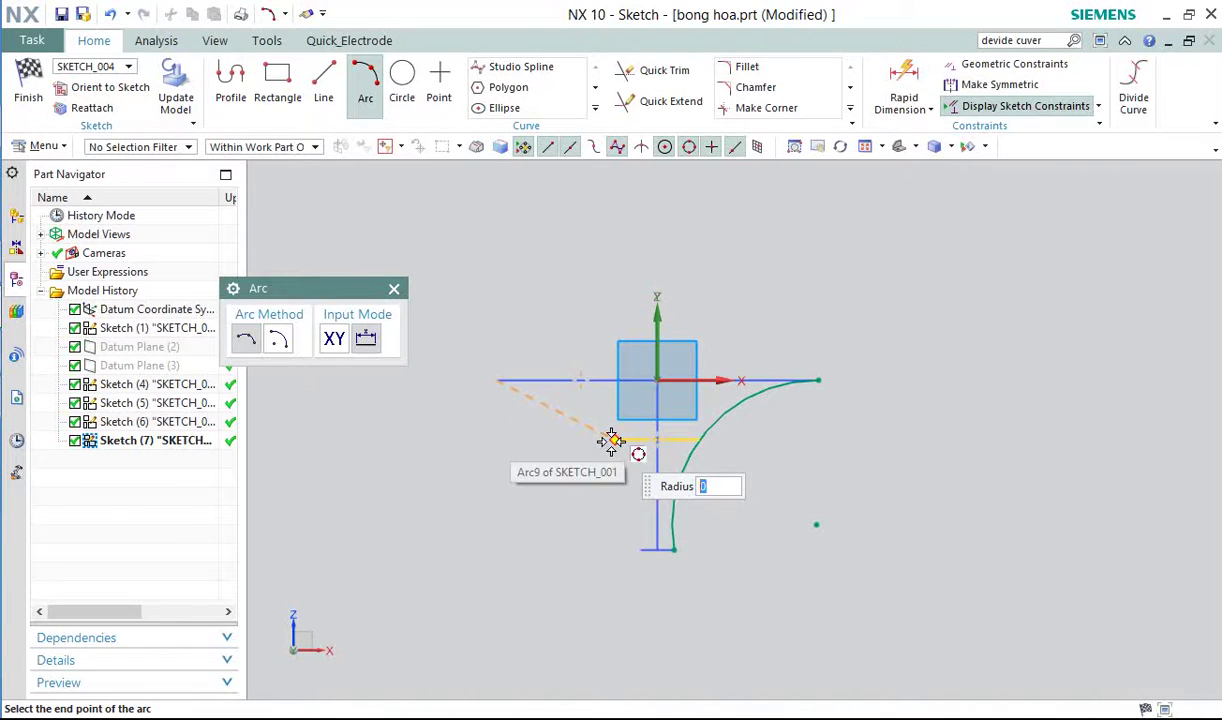
click(640, 549)
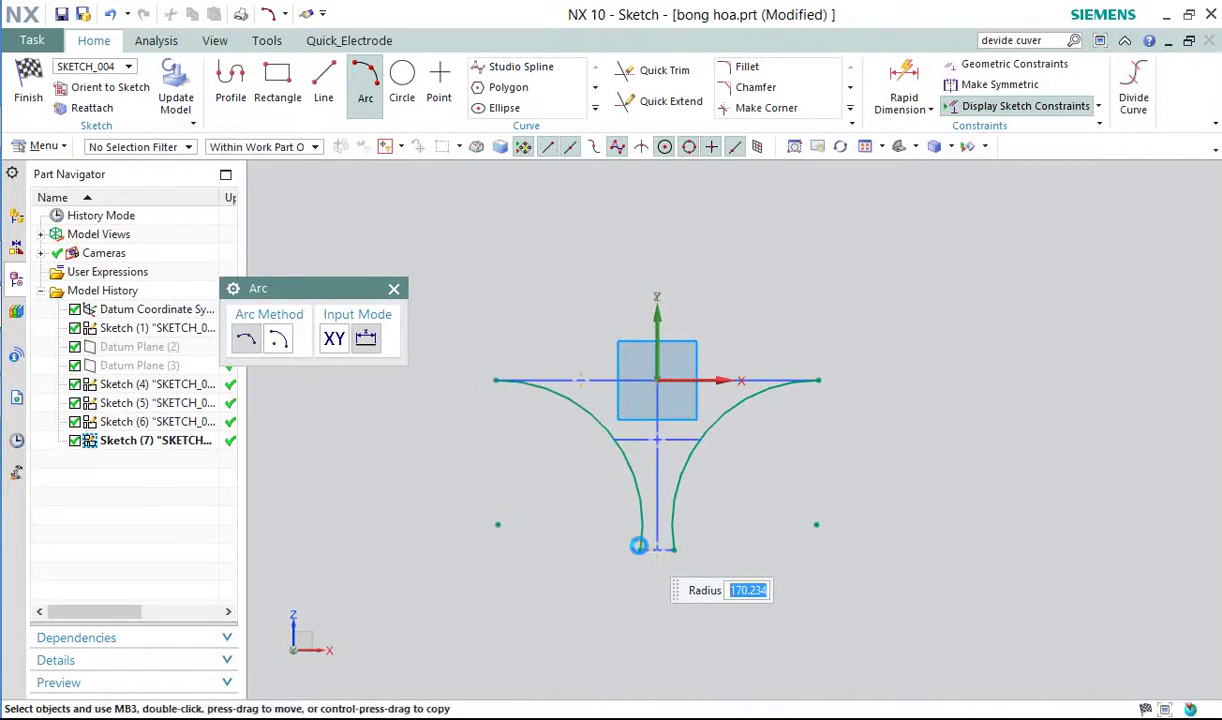
click(394, 289)
mouse_move(600, 404)
middle_down()
mouse_move(634, 451)
mouse_move(606, 428)
middle_up()
scroll(645, 540, up, 5)
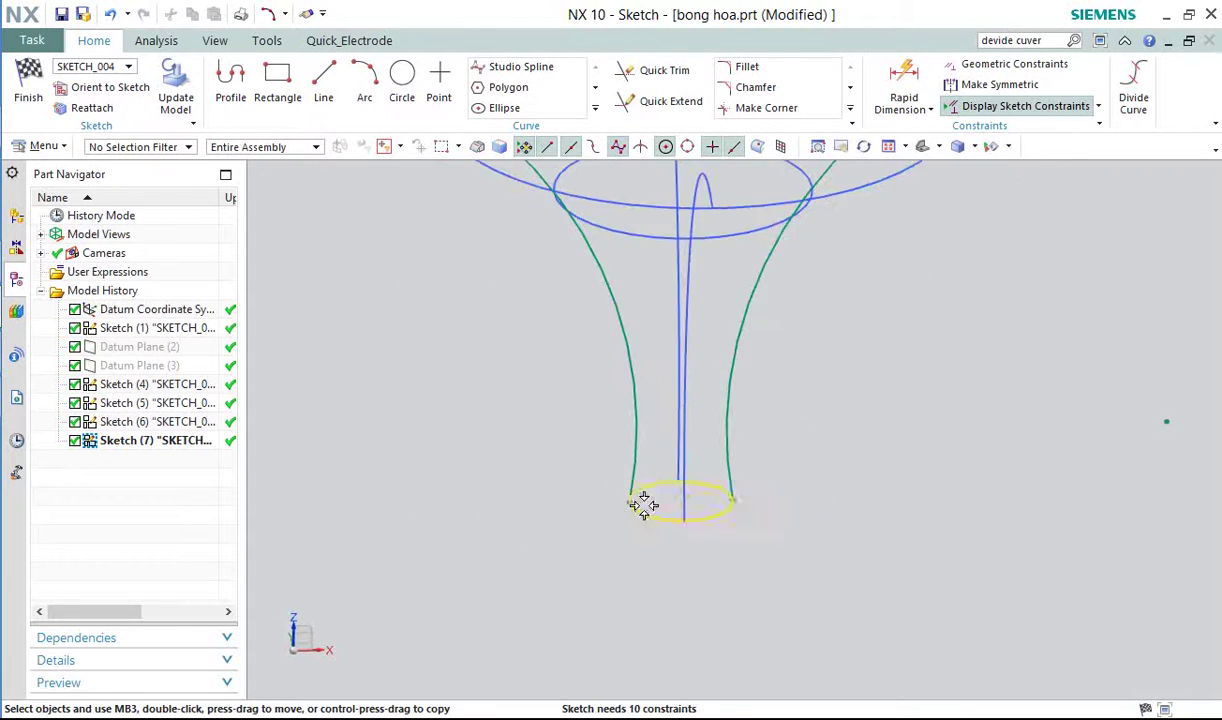
scroll(645, 510, up, 3)
scroll(646, 513, down, 5)
middle_drag(646, 513, 612, 482)
click(29, 100)
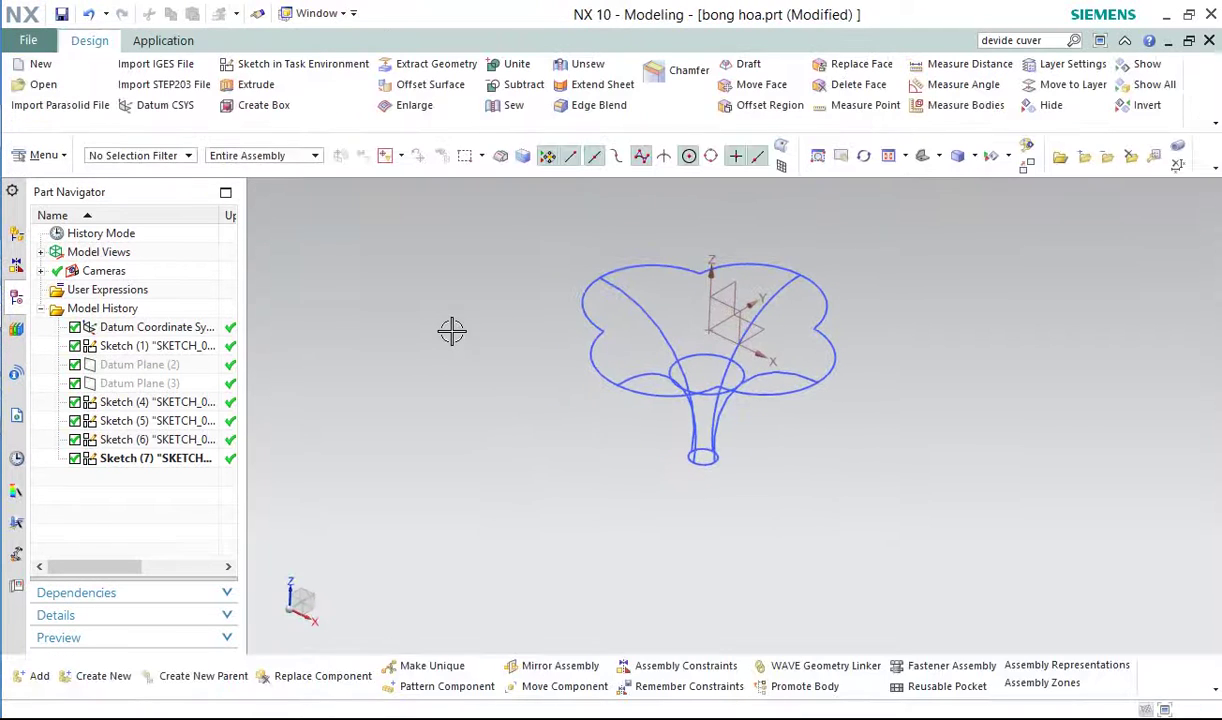
- Start a Studio Surface on the flower wireframe
middle_drag(453, 333, 603, 298)
scroll(603, 298, up, 3)
middle_drag(630, 352, 639, 383)
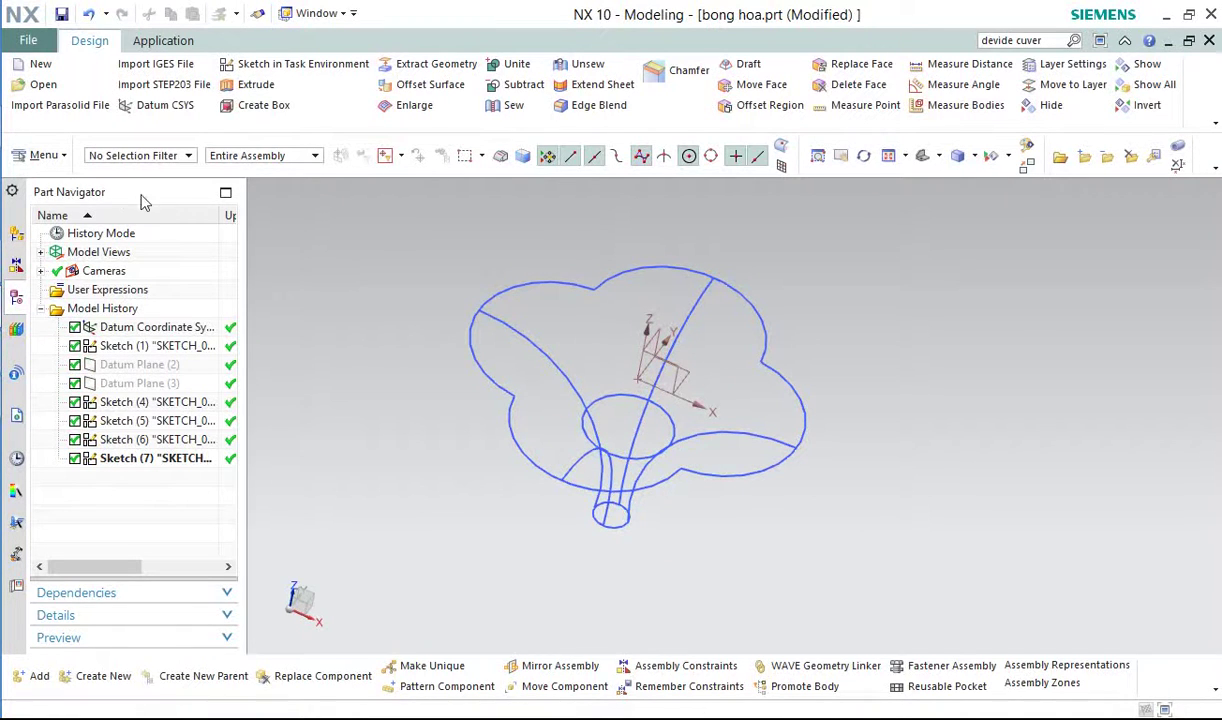
click(55, 157)
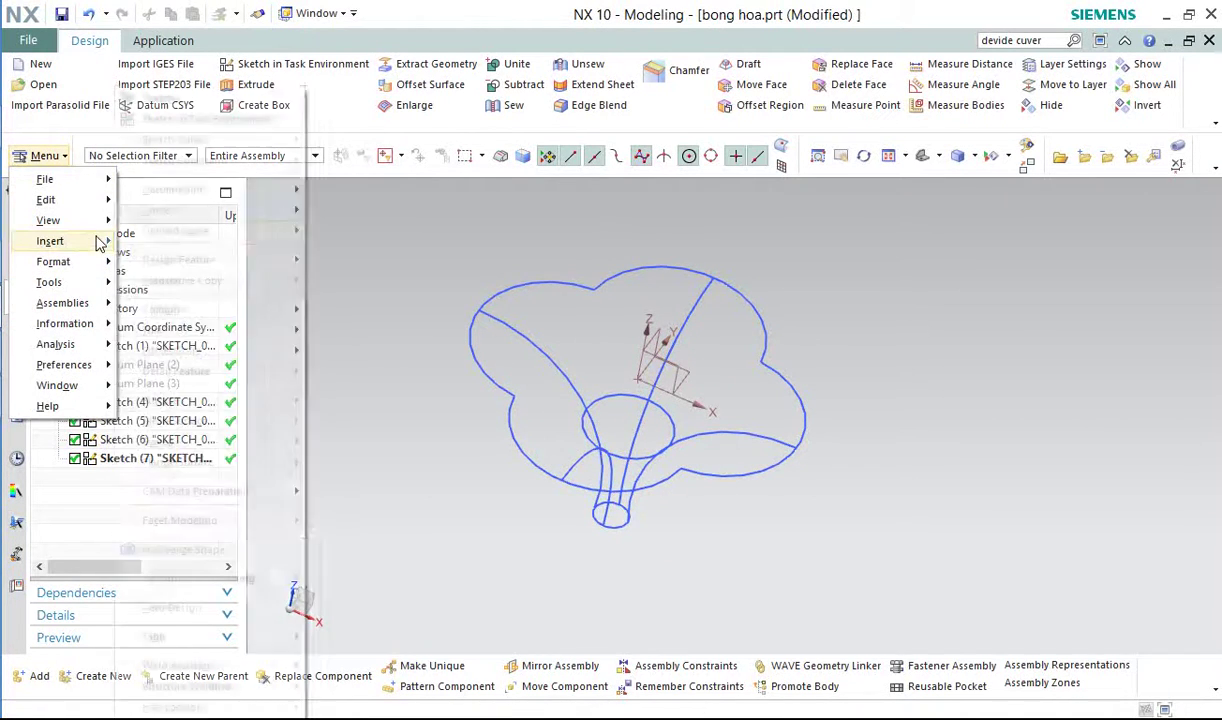
mouse_move(96, 240)
mouse_move(265, 421)
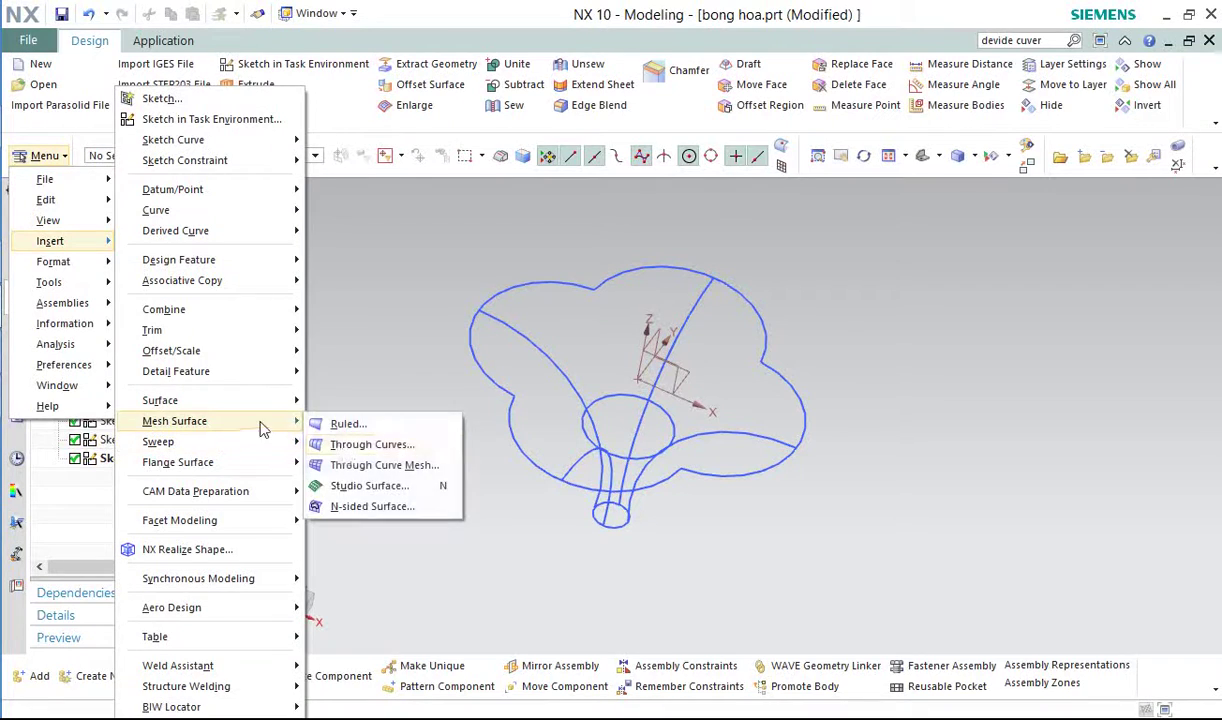
click(348, 487)
- Try to use connected curves of the outer outline, middle circle and small circle as section curves, and reset the surface settings
scroll(585, 350, down, 2)
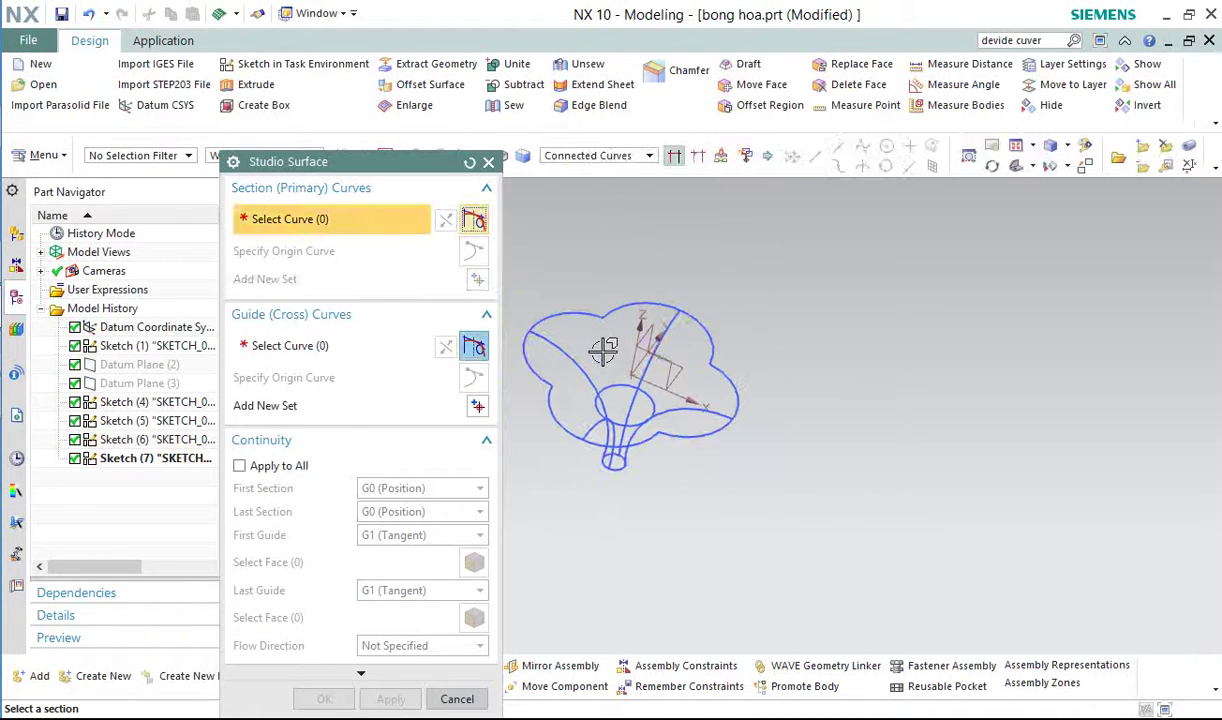
scroll(700, 347, up, 3)
click(772, 286)
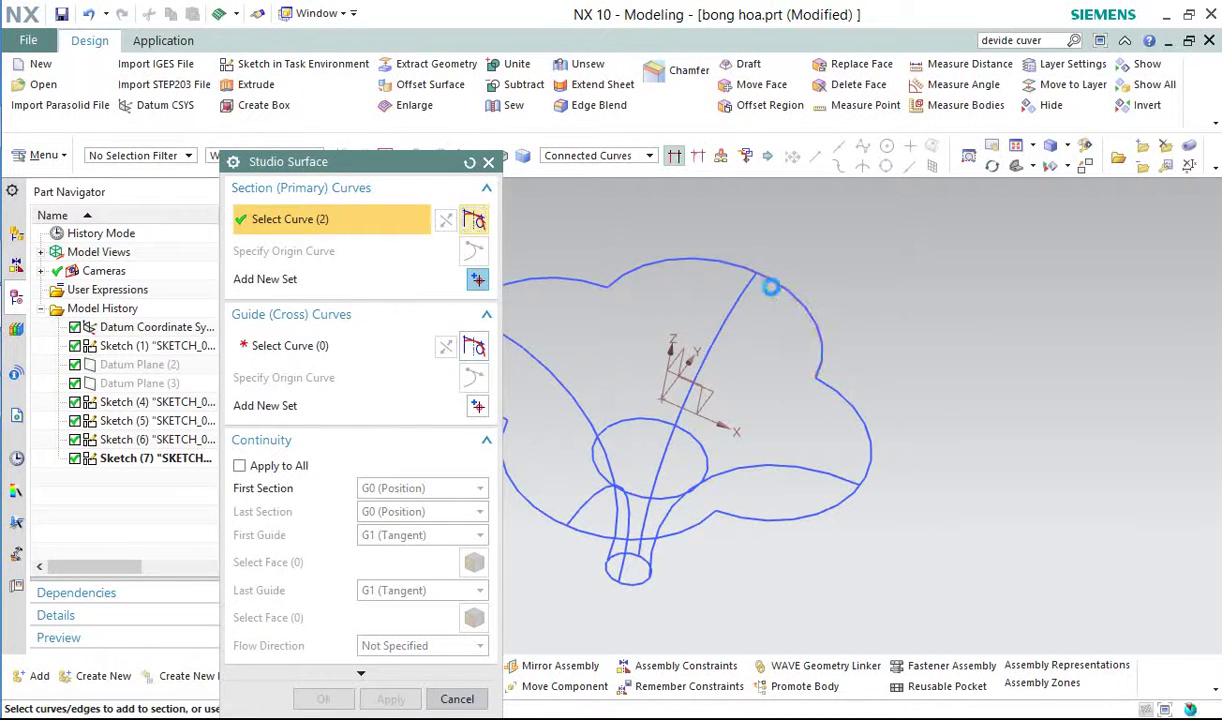
click(693, 431)
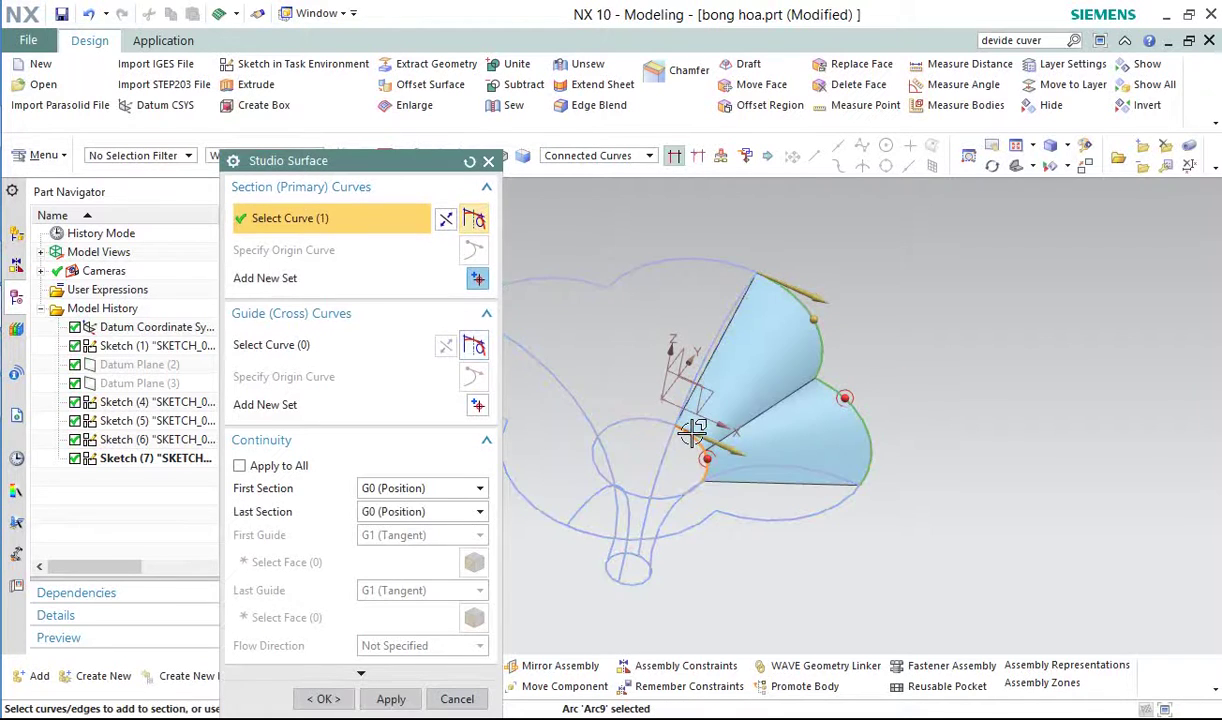
scroll(650, 480, up, 4)
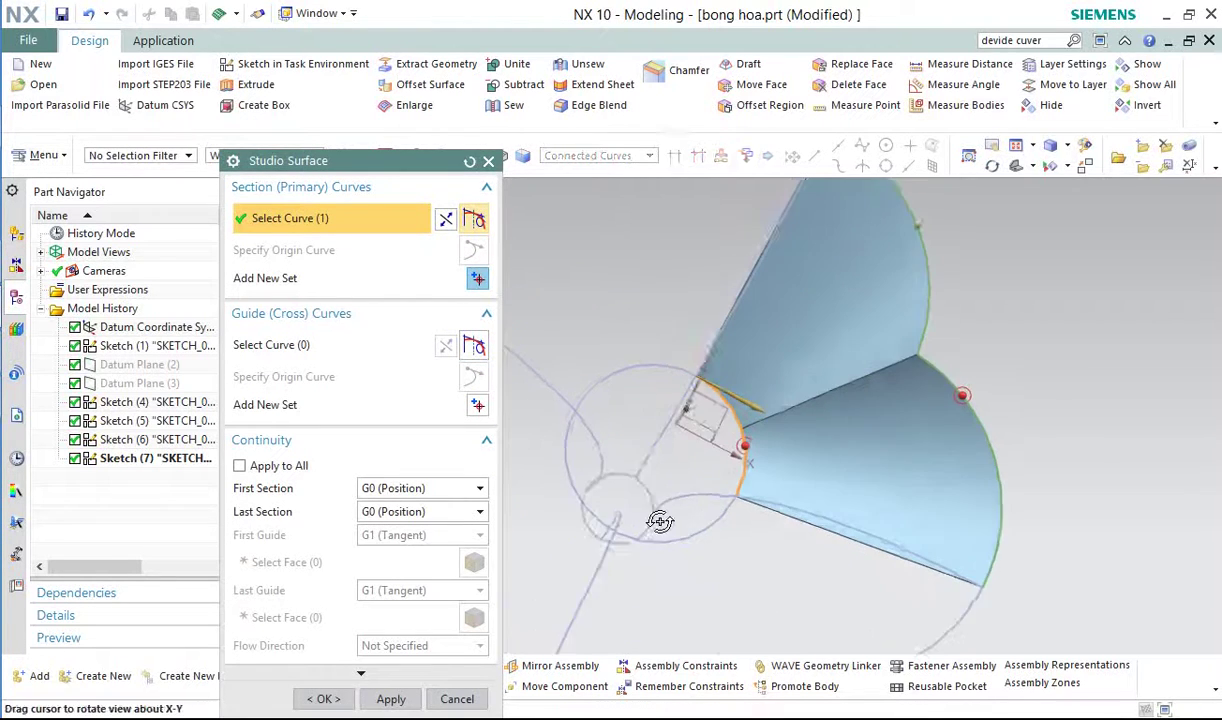
click(647, 488)
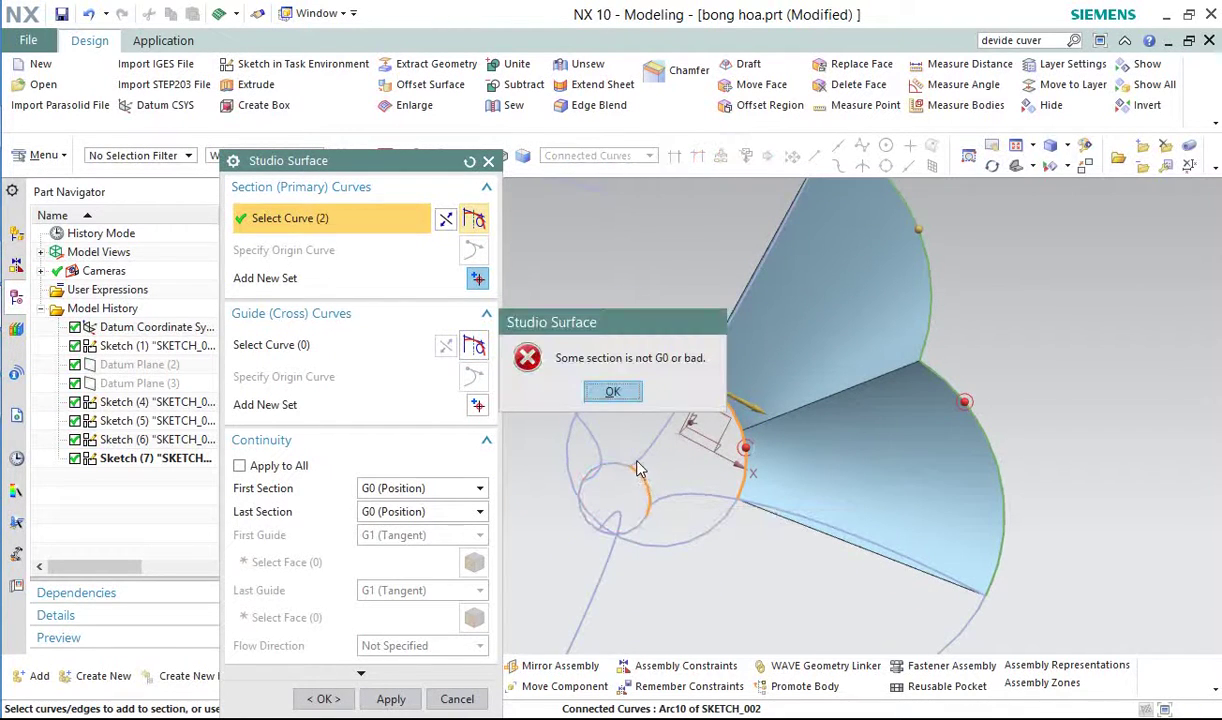
click(590, 396)
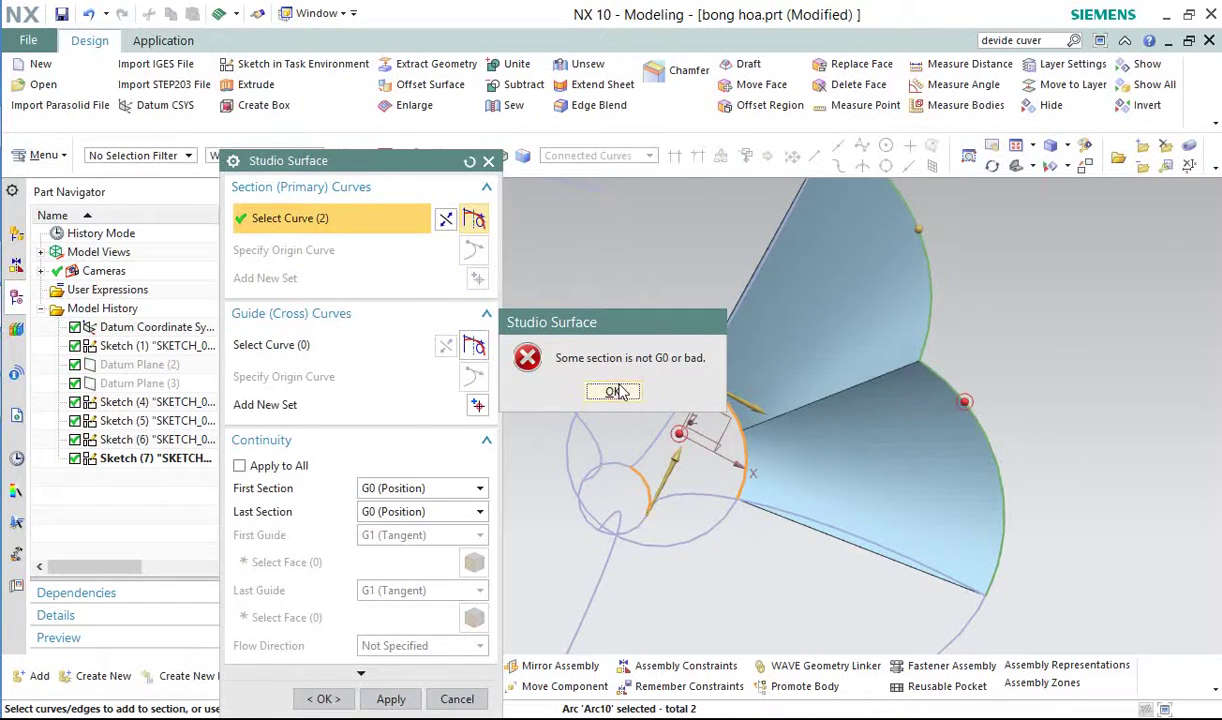
click(612, 392)
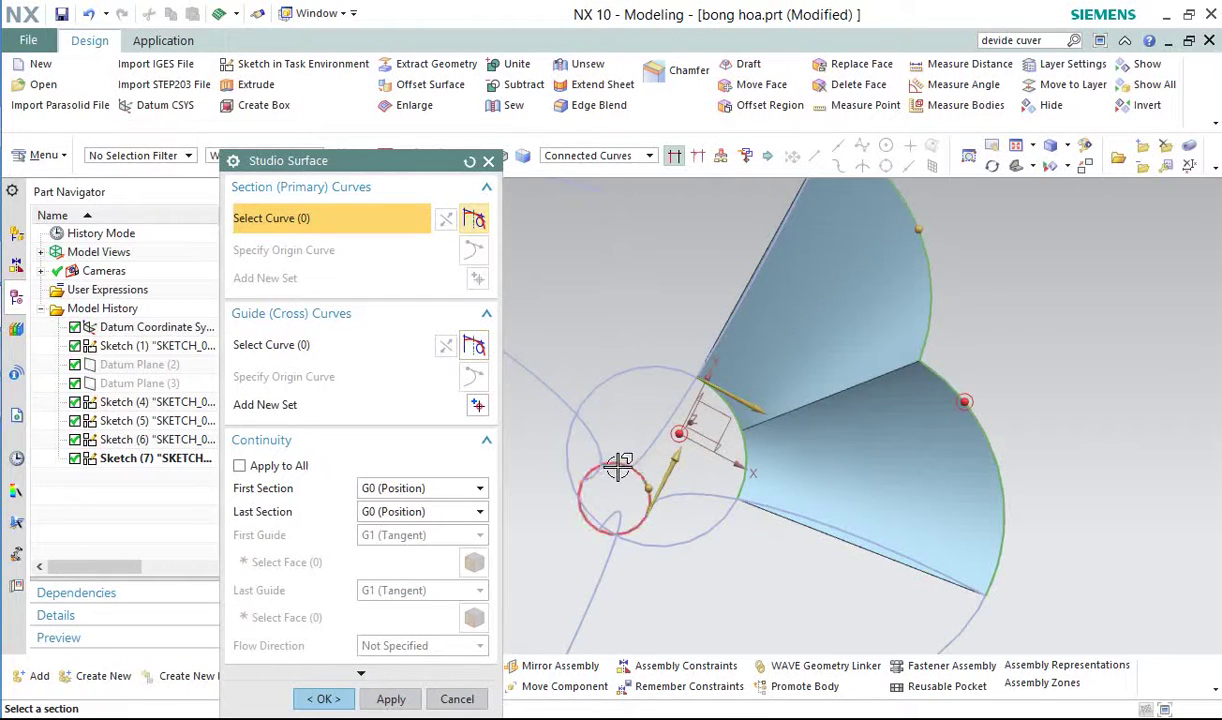
scroll(633, 481, up, 3)
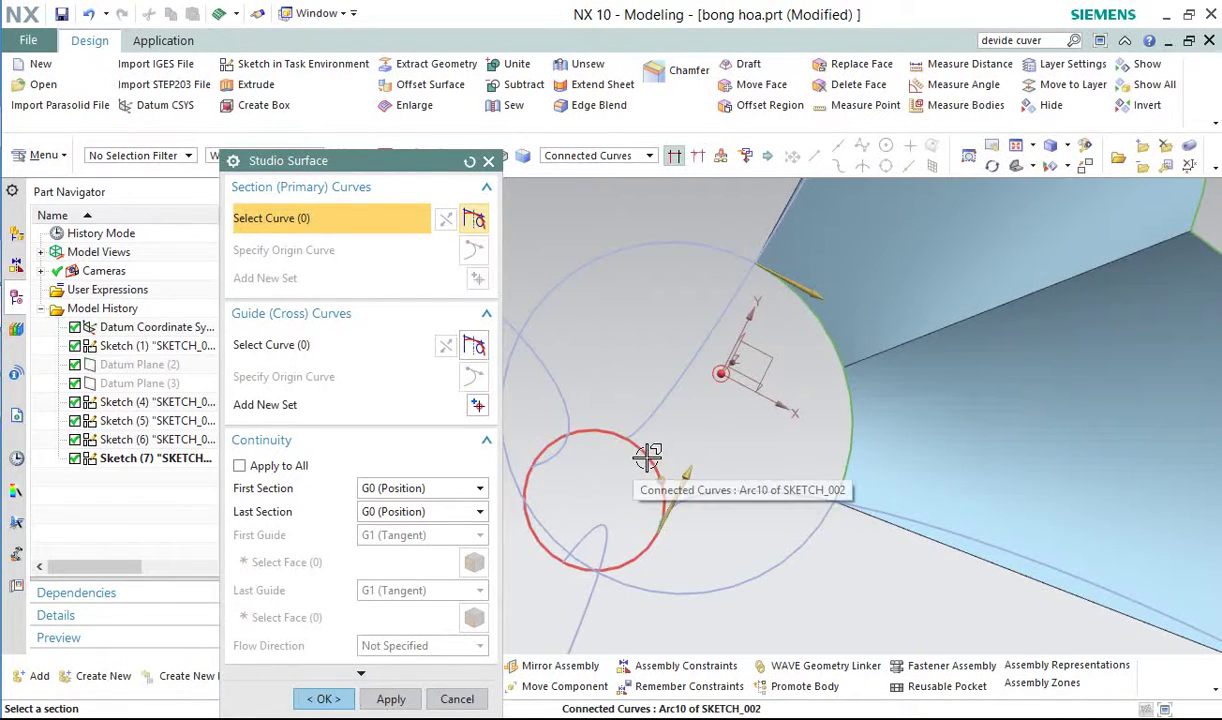
click(471, 162)
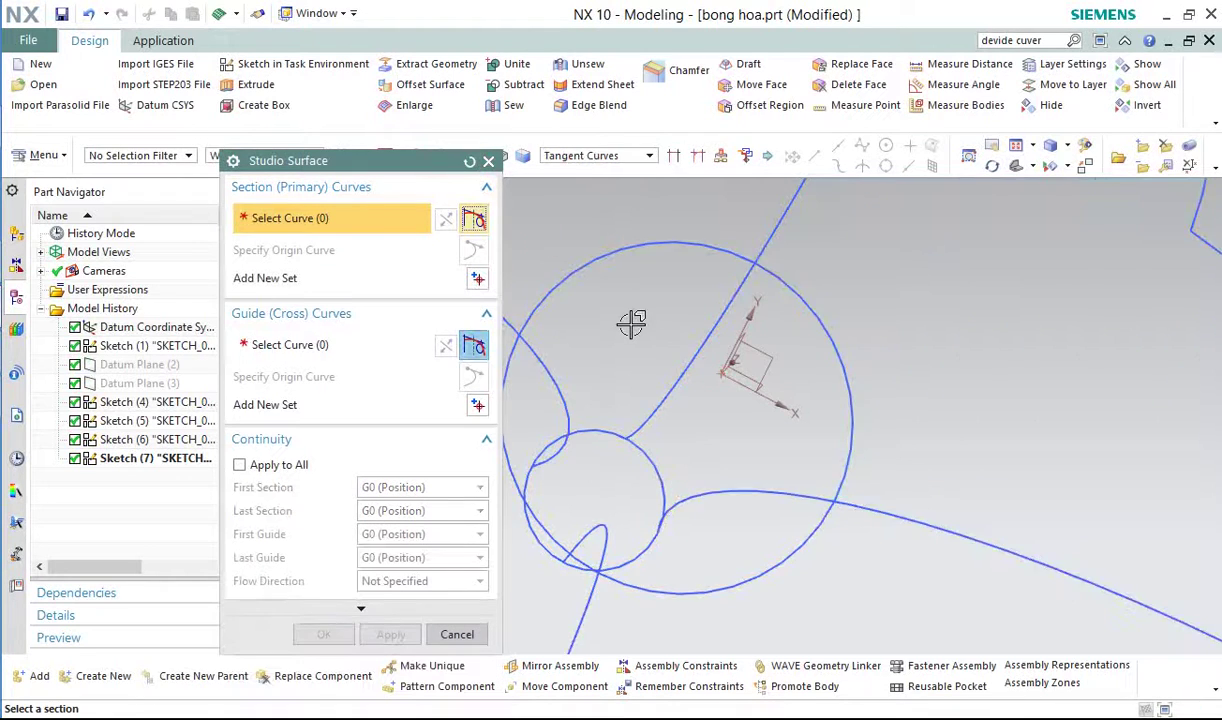
scroll(691, 226, up, 2)
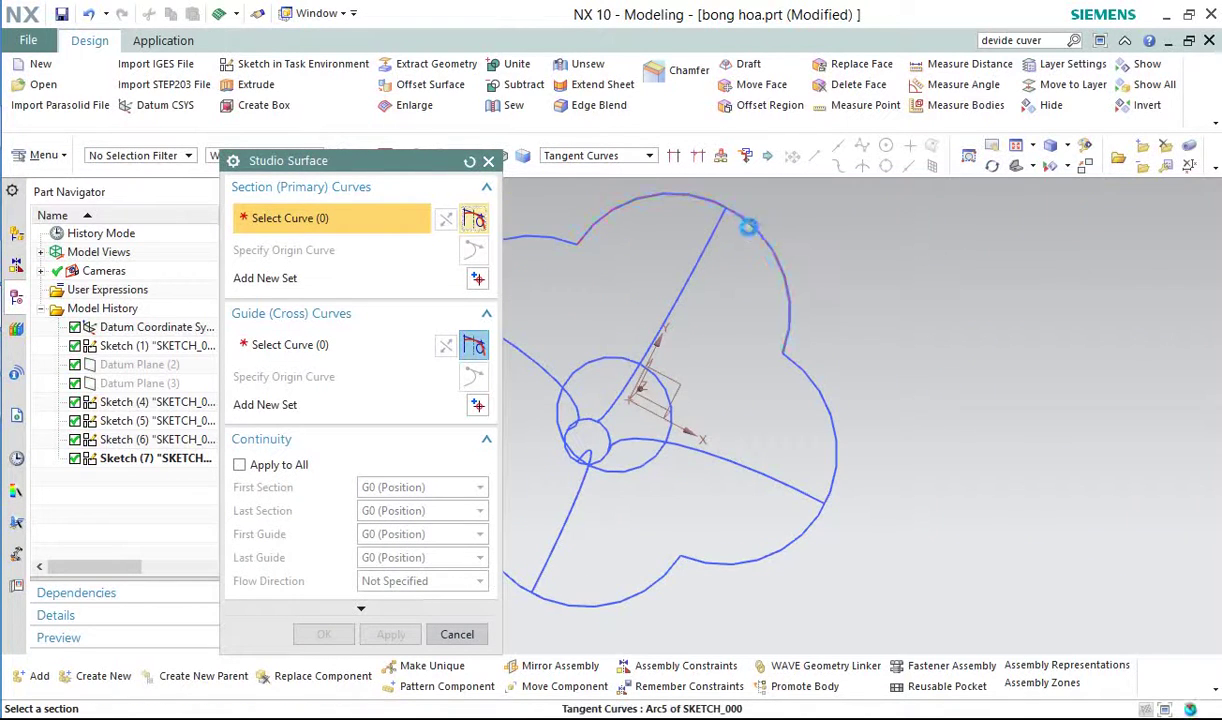
click(748, 227)
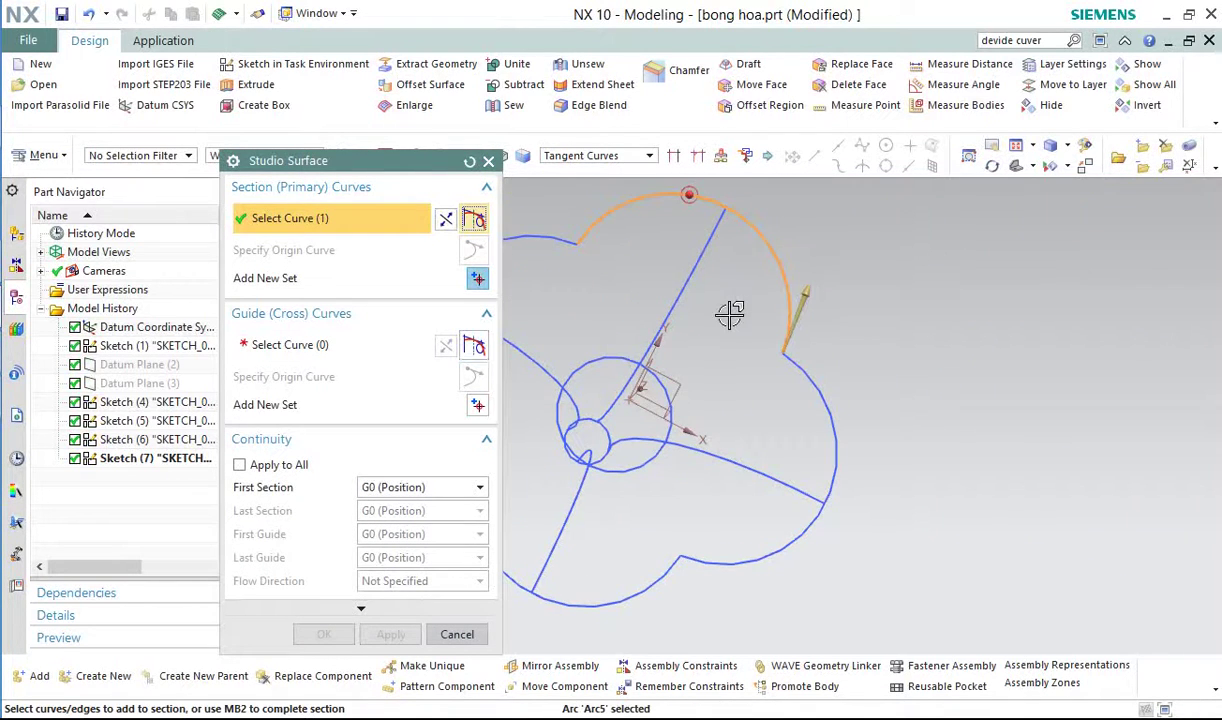
click(472, 163)
- Select the +X/+Y quarter of the outer lobed outline as the first section, using Connected Curves stopped at intersections
click(651, 157)
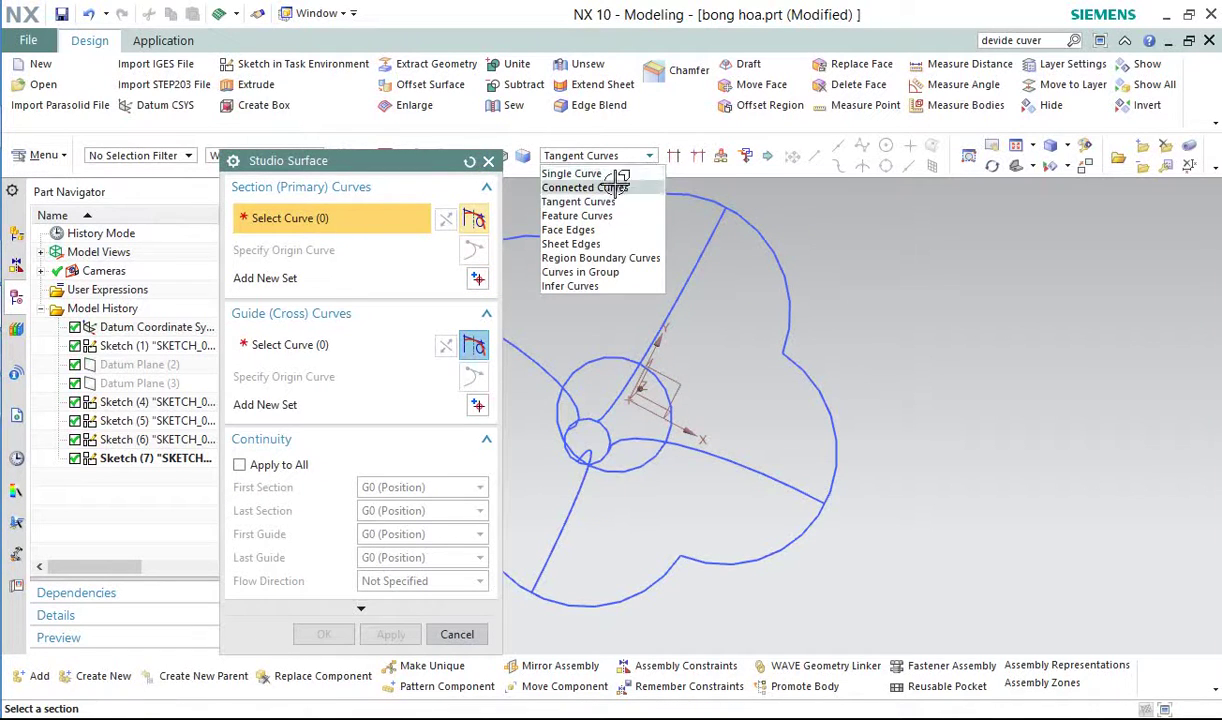
click(615, 183)
mouse_move(763, 315)
middle_down()
mouse_move(731, 390)
mouse_move(715, 273)
mouse_move(737, 308)
middle_up()
scroll(745, 268, down, 2)
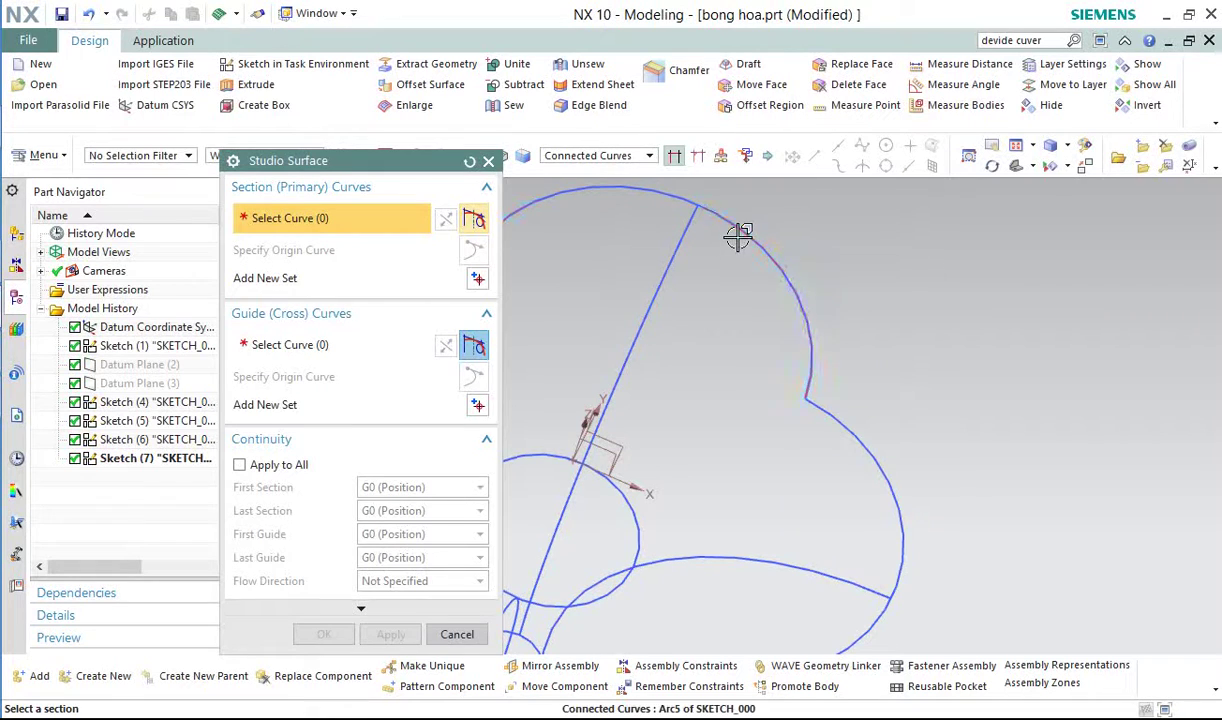
click(738, 236)
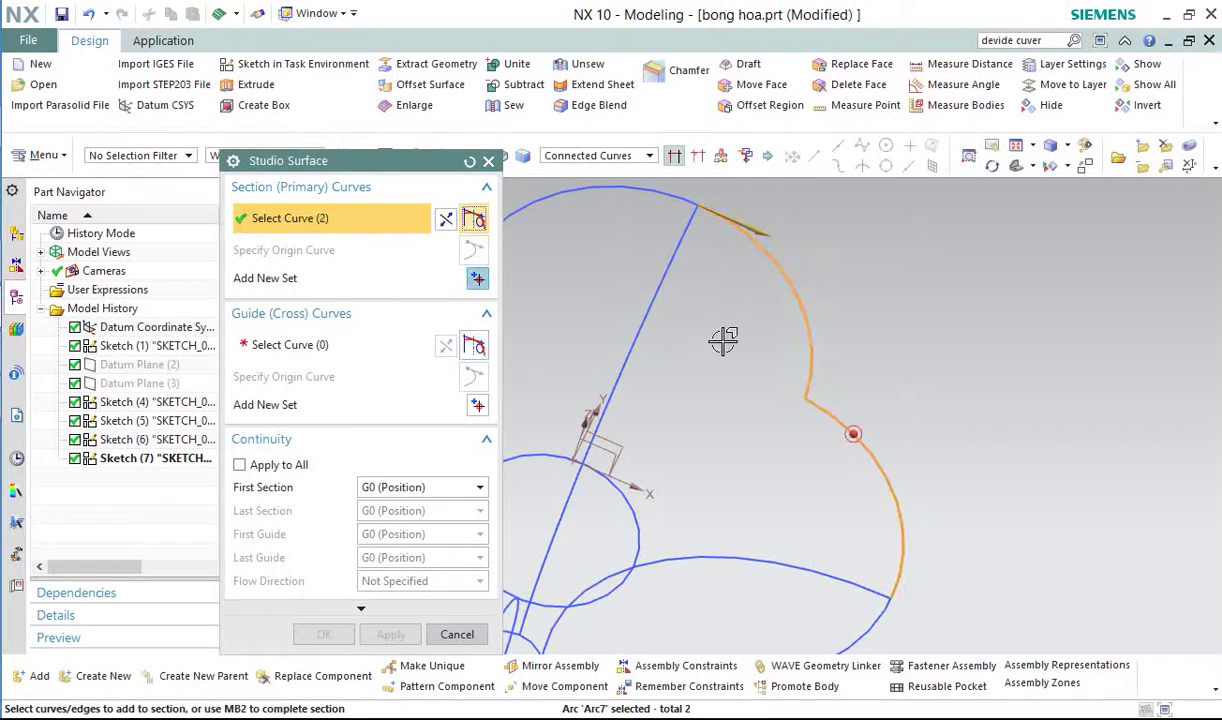
- Add the +X/+Y quarter arcs of the middle circle and the small circle as the second and third sections
click(606, 487)
mouse_move(663, 477)
middle_down()
mouse_move(657, 486)
mouse_move(650, 462)
middle_up()
scroll(645, 475, down, 4)
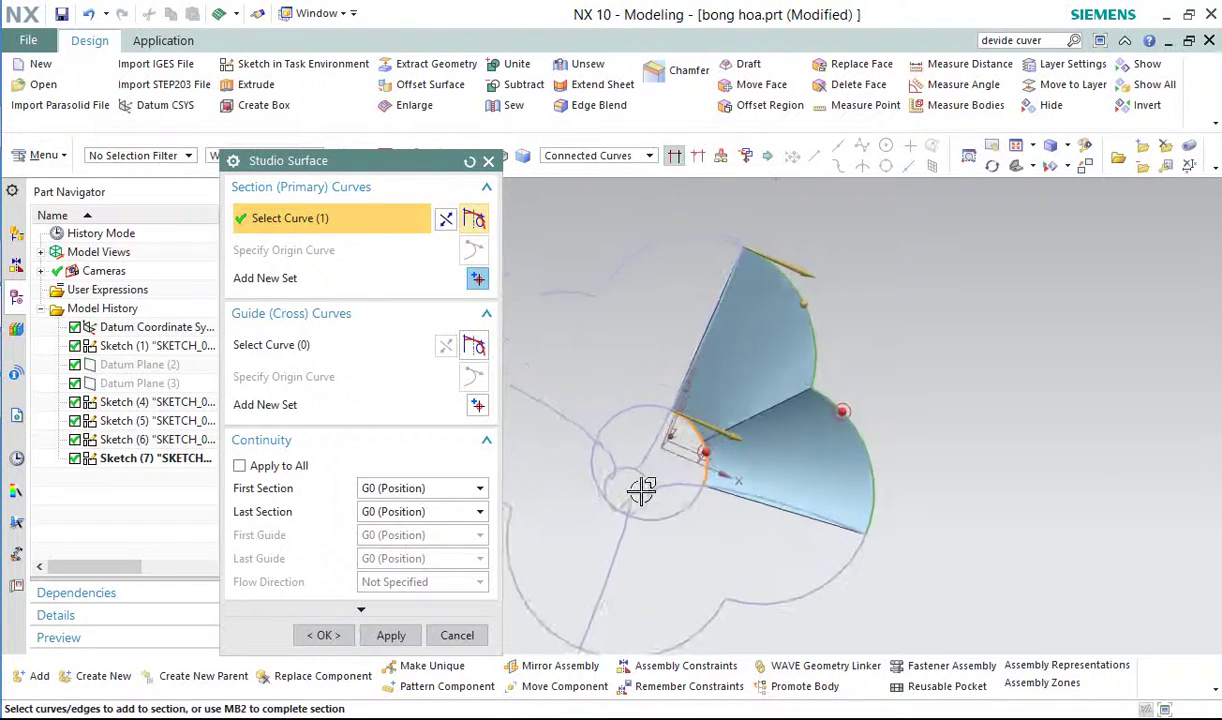
middle_click(647, 481)
click(657, 467)
scroll(657, 467, up, 3)
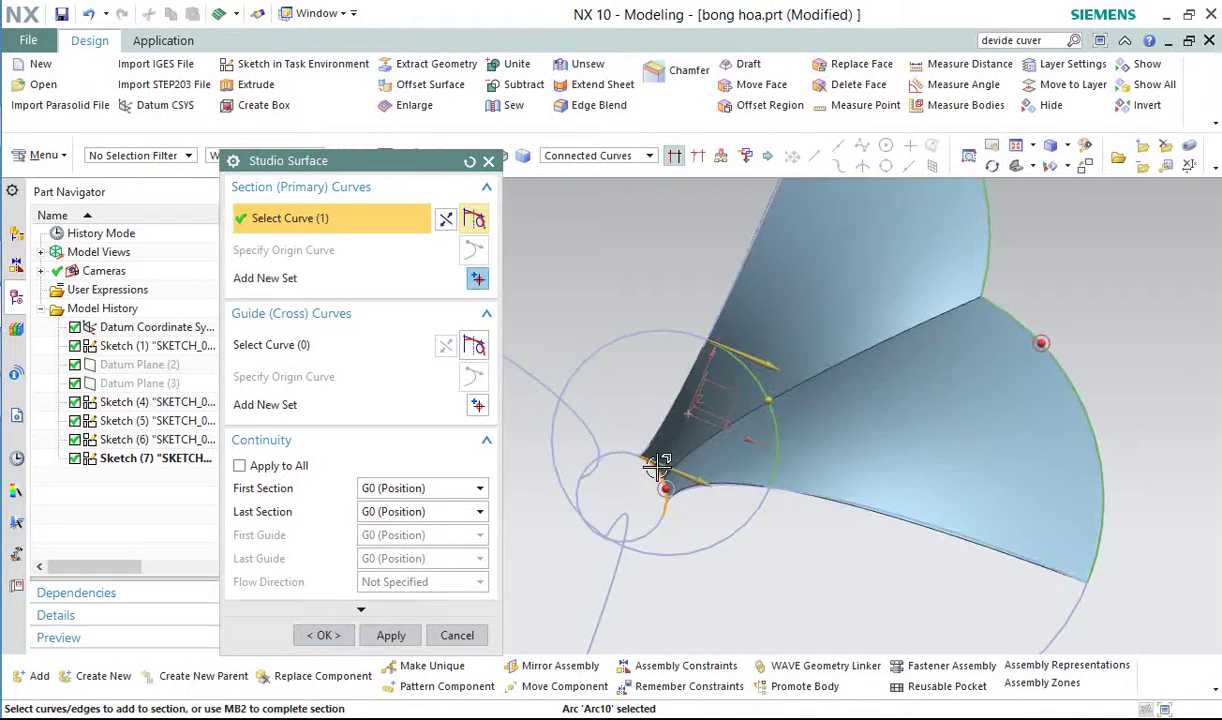
middle_click(572, 398)
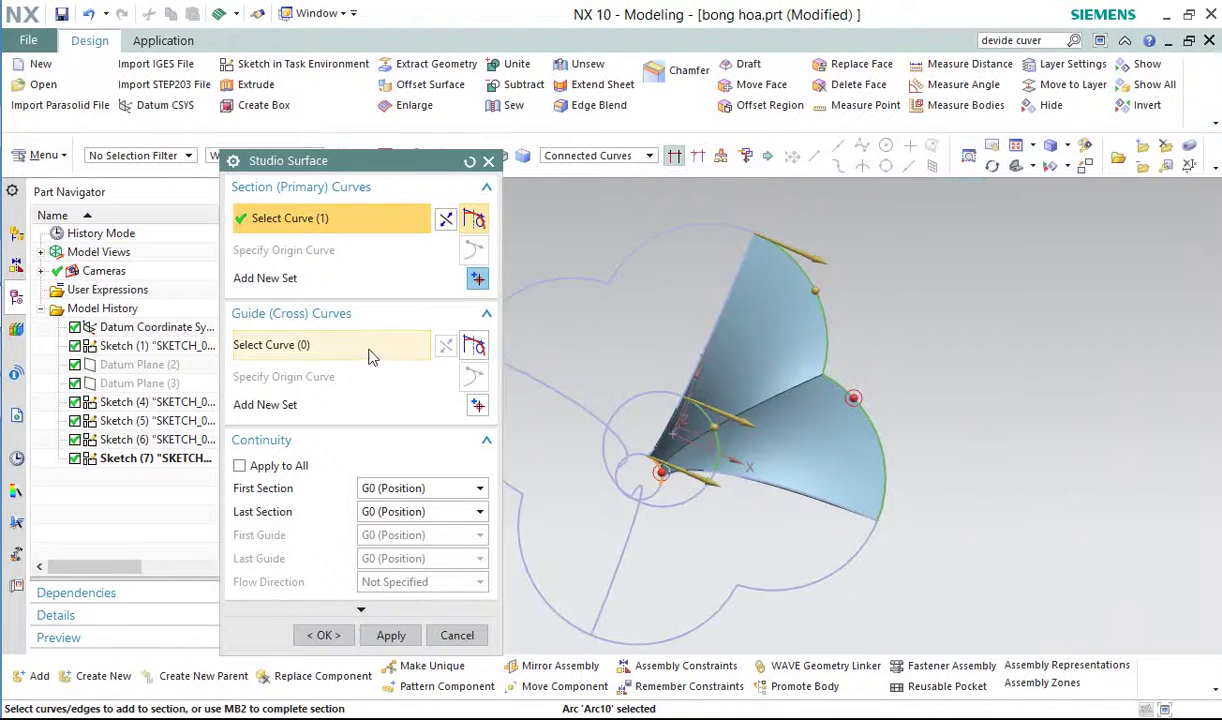
- Use the +Y and +X arcs as guides and create the first quarter's Studio Surface
click(741, 252)
middle_click(718, 519)
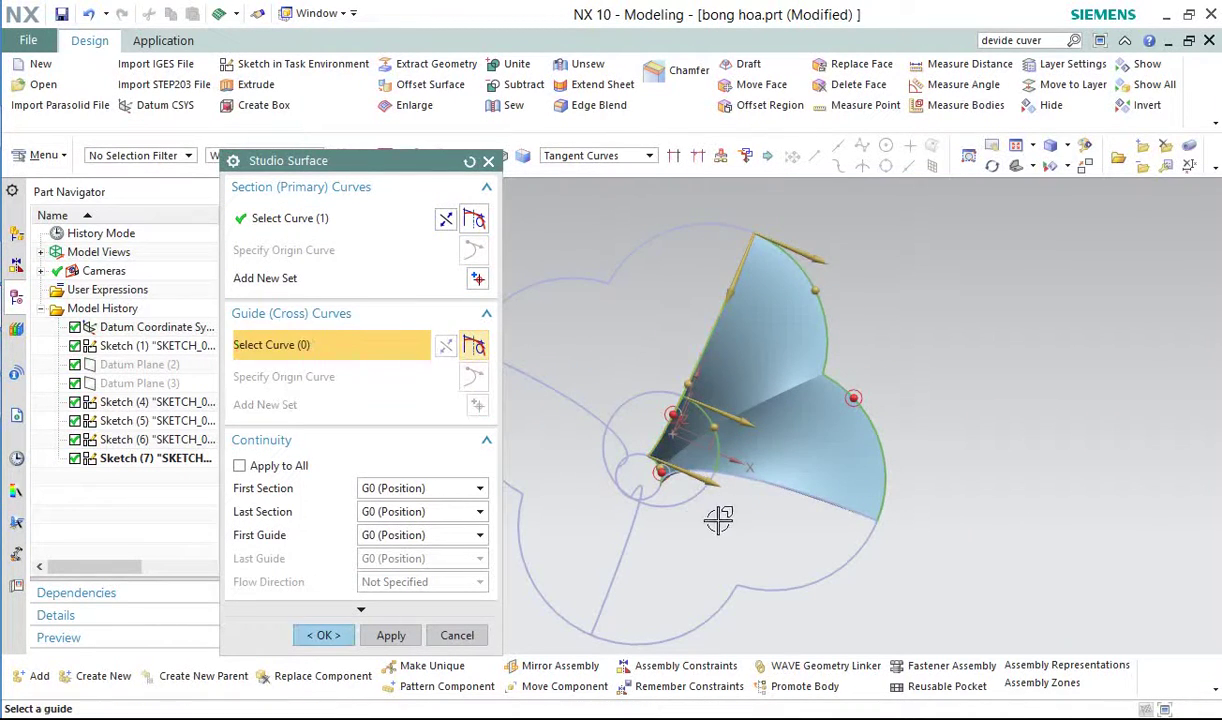
click(841, 507)
middle_drag(805, 499, 477, 611)
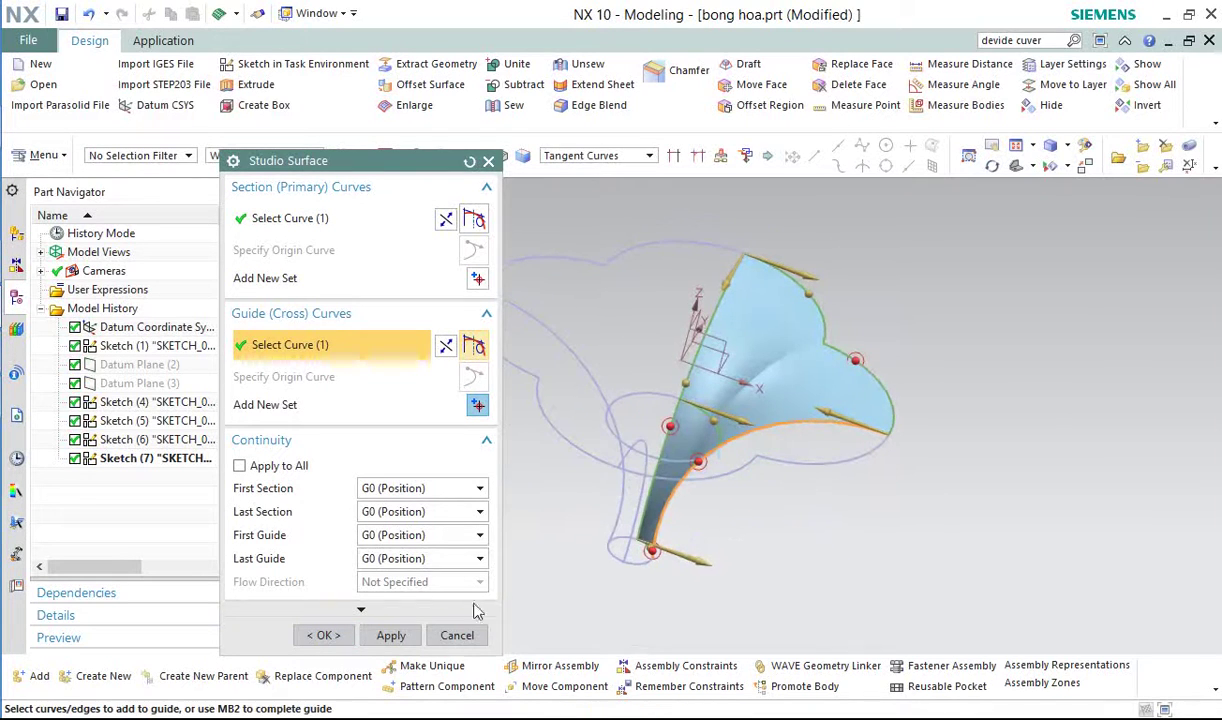
click(391, 636)
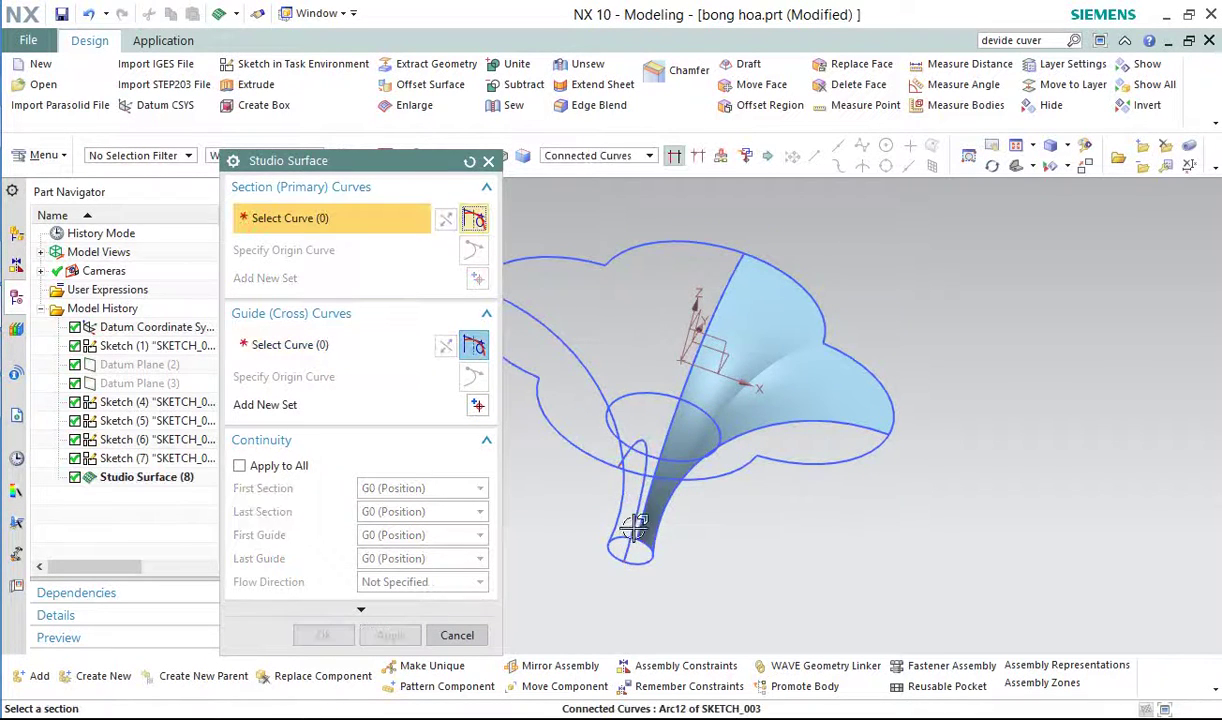
- Select the +X/-Y quarters of the outer outline, middle circle and small circle as three sections of a second Studio Surface
scroll(792, 405, up, 3)
scroll(792, 405, down, 3)
middle_drag(755, 420, 805, 482)
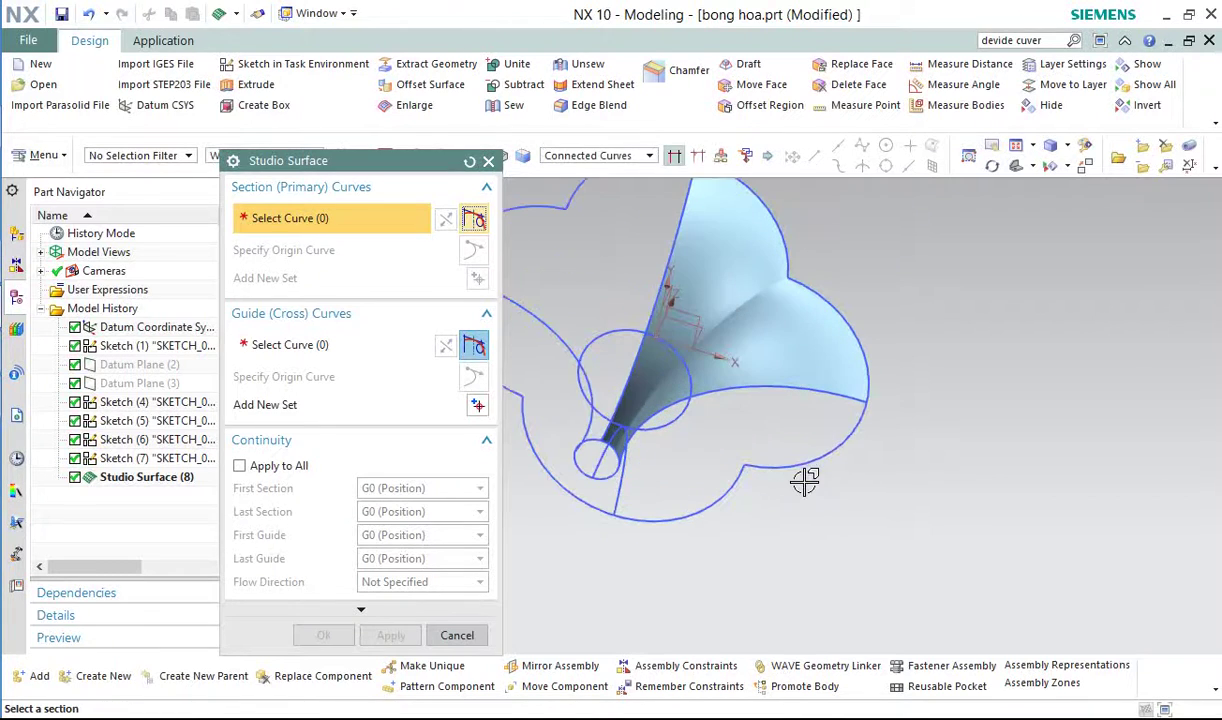
click(854, 437)
middle_drag(736, 431, 701, 469)
middle_click(685, 440)
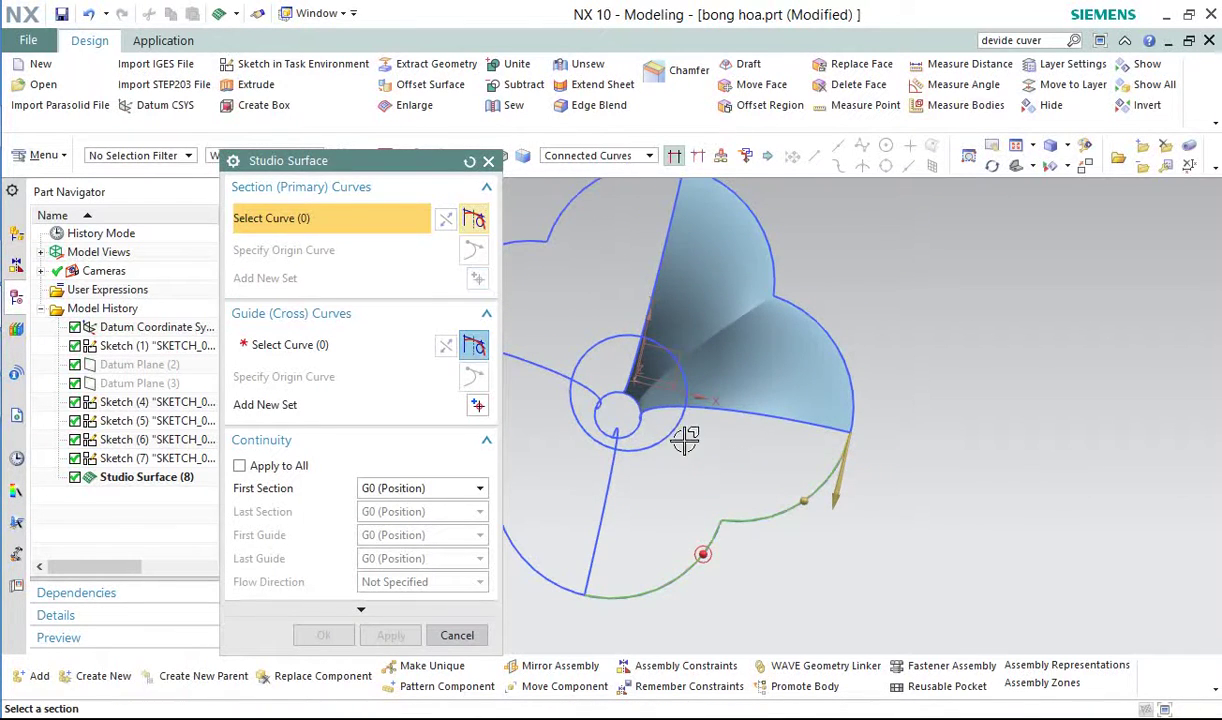
click(679, 418)
middle_click(704, 431)
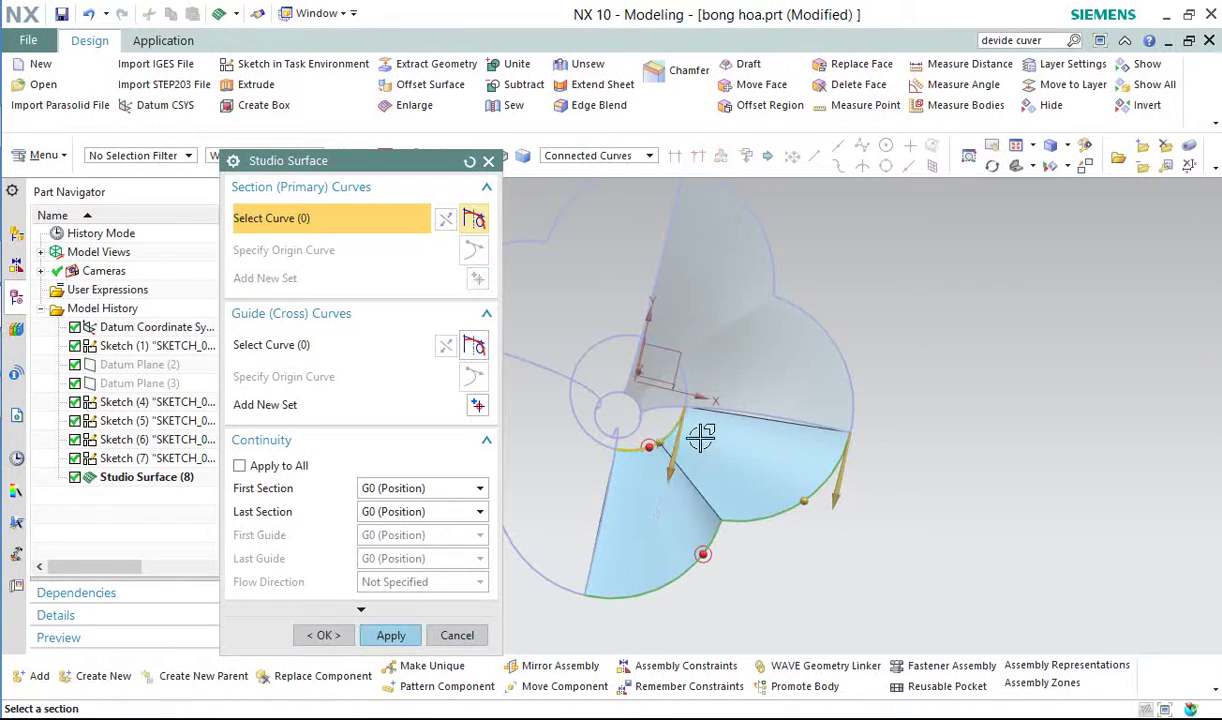
scroll(633, 428, up, 3)
click(648, 427)
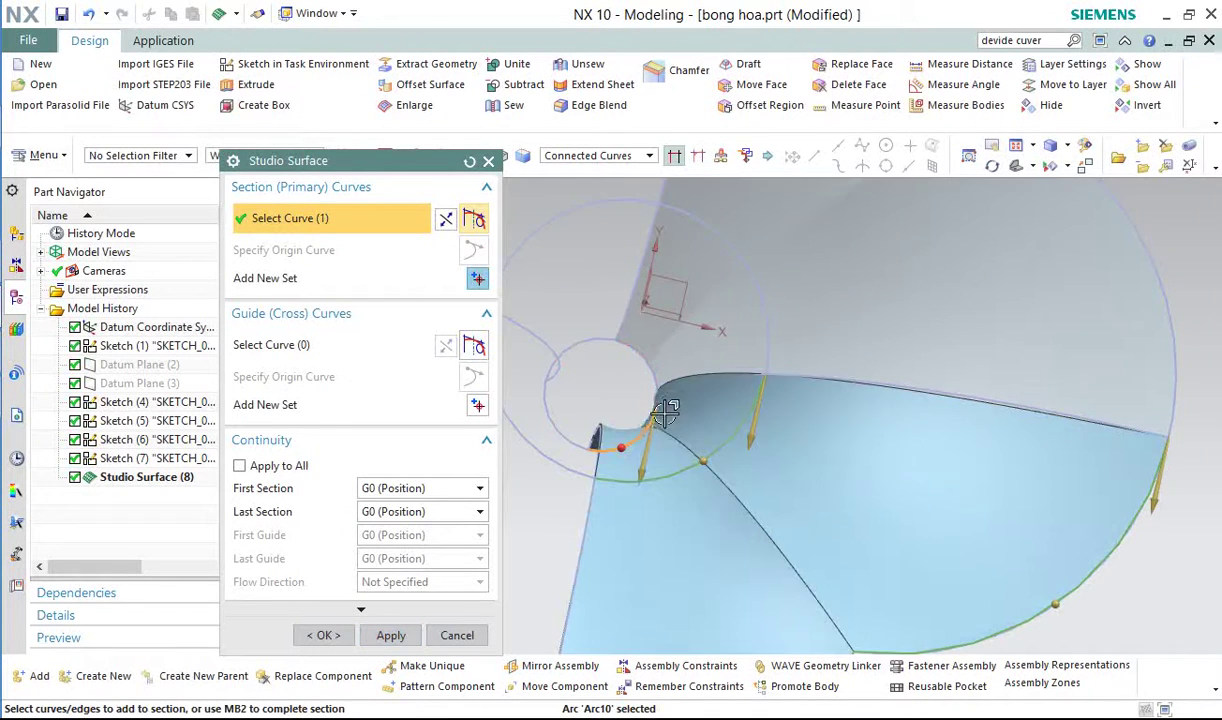
scroll(611, 410, down, 3)
- Select the +X arc and the -Y arc as the first and last guides of the second quarter surface
click(362, 344)
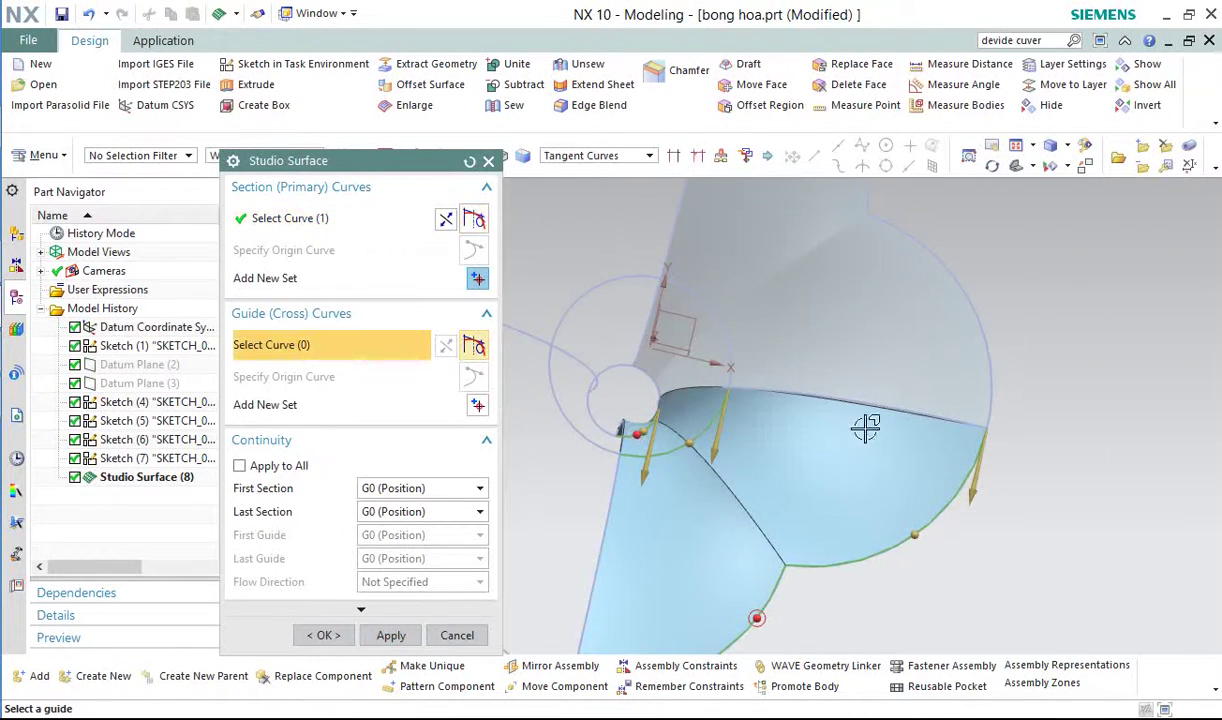
click(919, 414)
scroll(793, 385, down, 3)
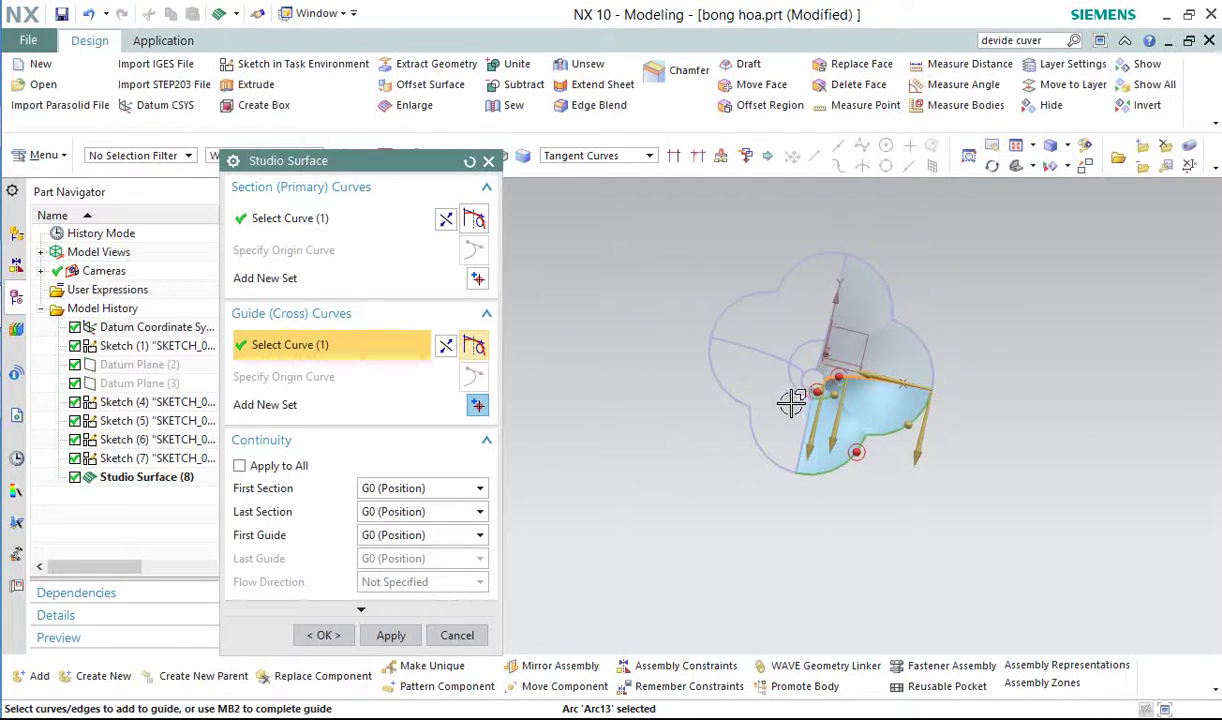
middle_click(650, 478)
middle_drag(693, 491, 795, 500)
click(764, 490)
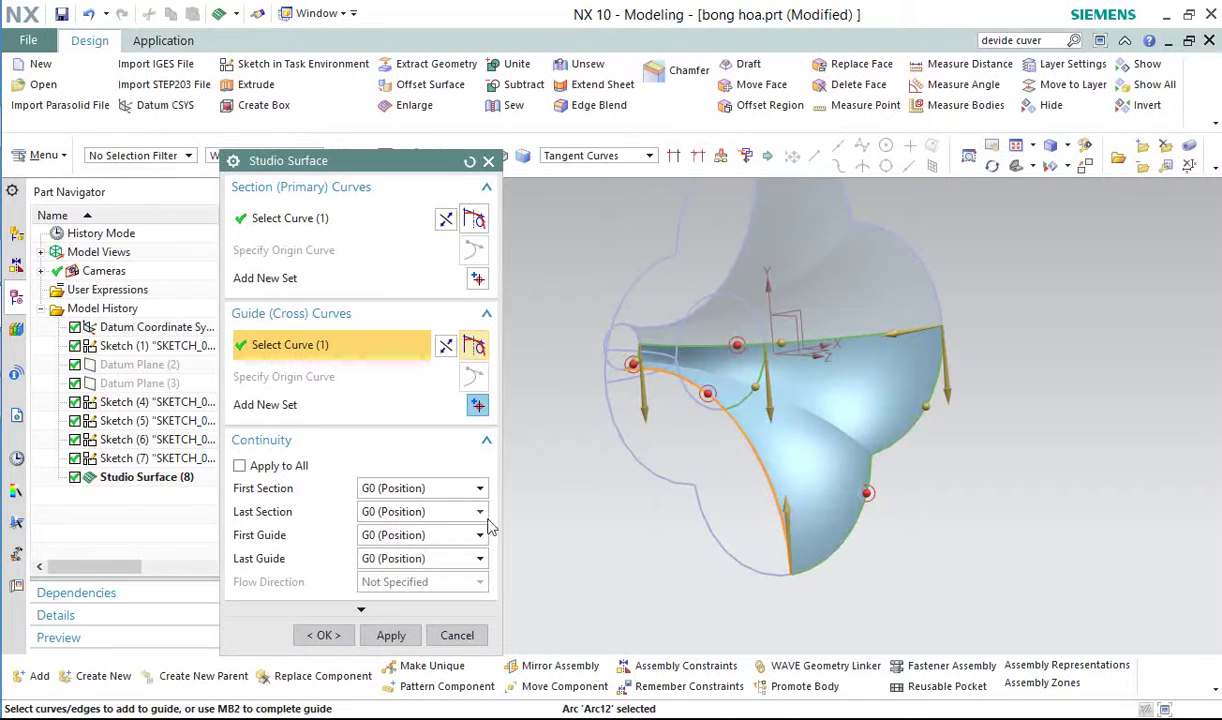
- Set the First Guide continuity to G1 (Tangent) against the first quarter surface and create the second surface
click(445, 538)
click(420, 567)
click(832, 266)
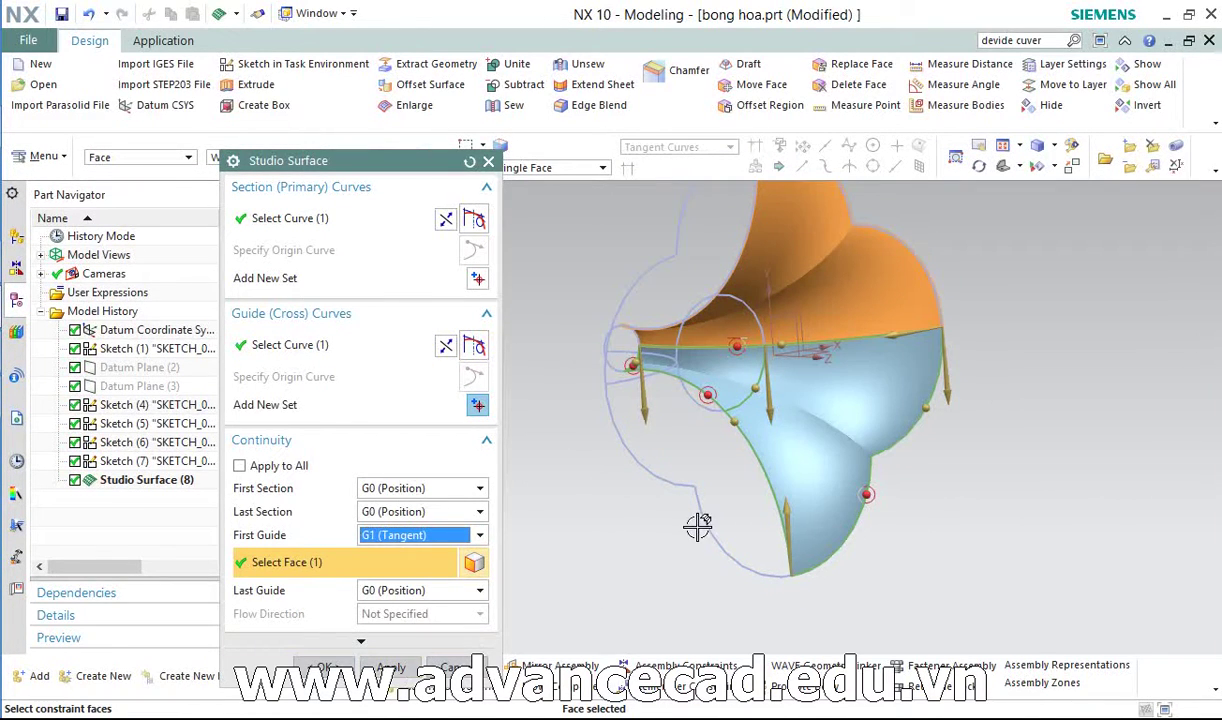
click(390, 668)
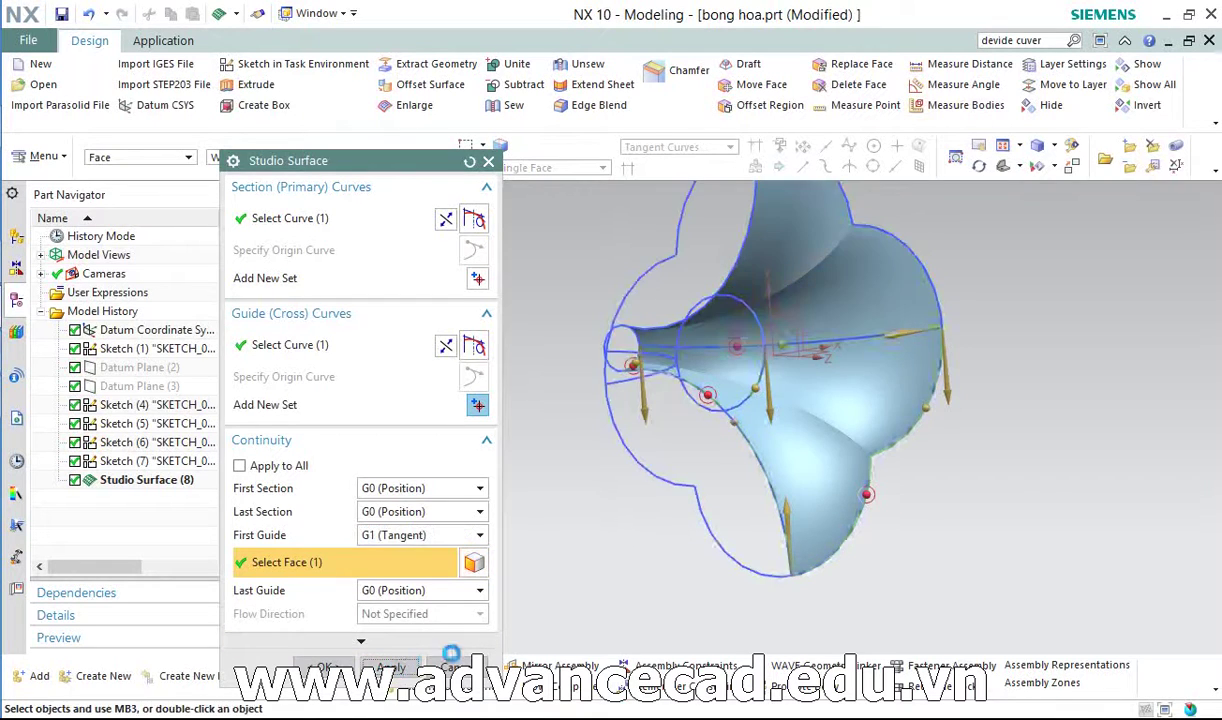
- Select the -X/-Y quarters of the outer outline, middle circle and small circle as three sections of a third Studio Surface
middle_drag(687, 513, 764, 464)
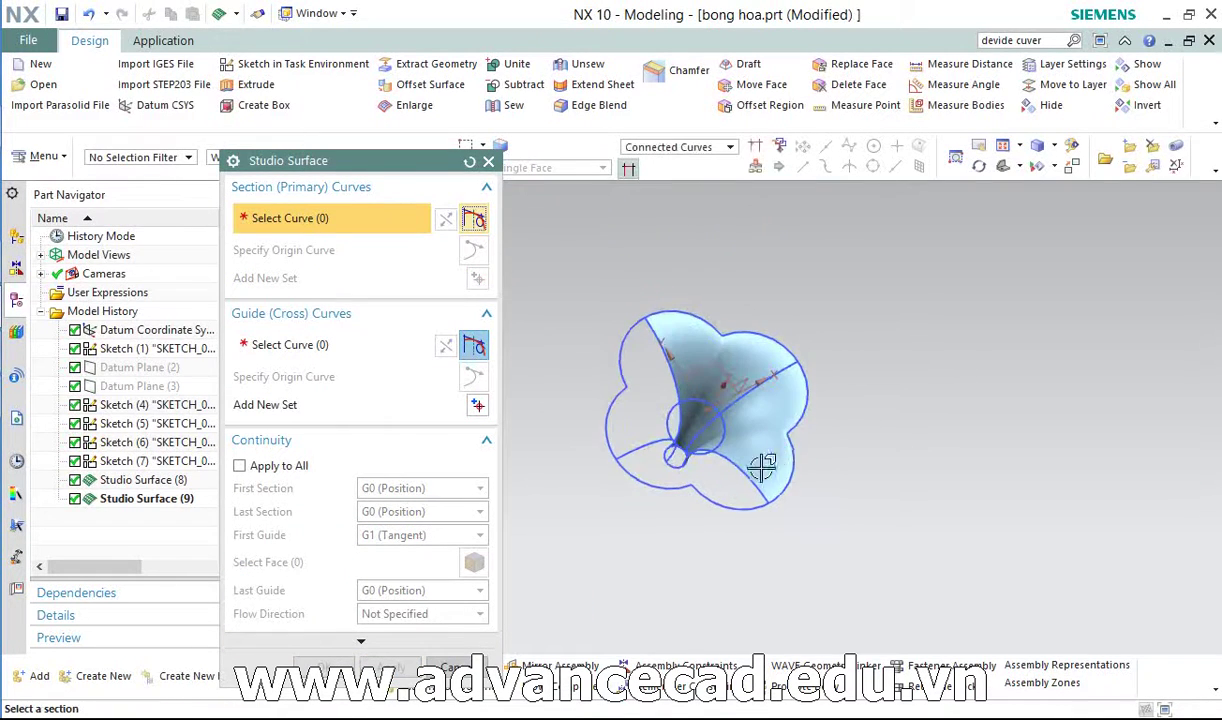
scroll(719, 497, up, 3)
click(771, 513)
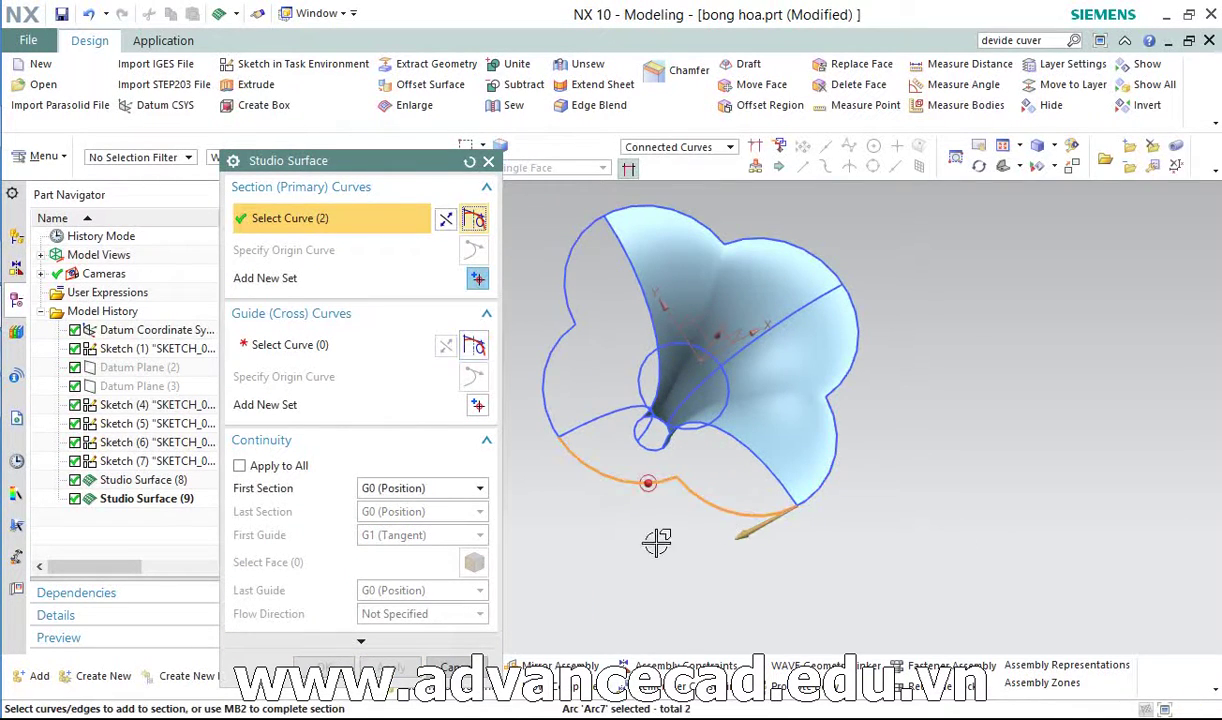
middle_click(698, 436)
click(700, 427)
mouse_move(611, 518)
middle_down()
mouse_move(641, 537)
mouse_move(611, 510)
middle_up()
middle_click(596, 456)
click(590, 440)
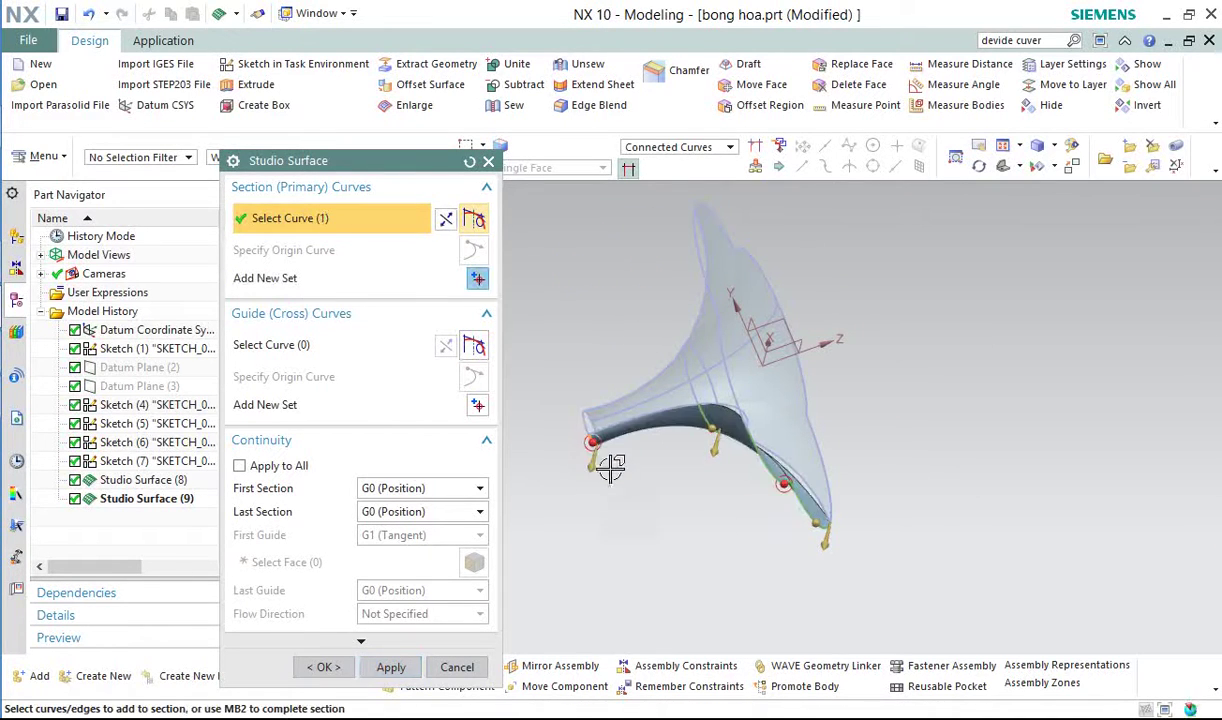
middle_drag(611, 462, 583, 490)
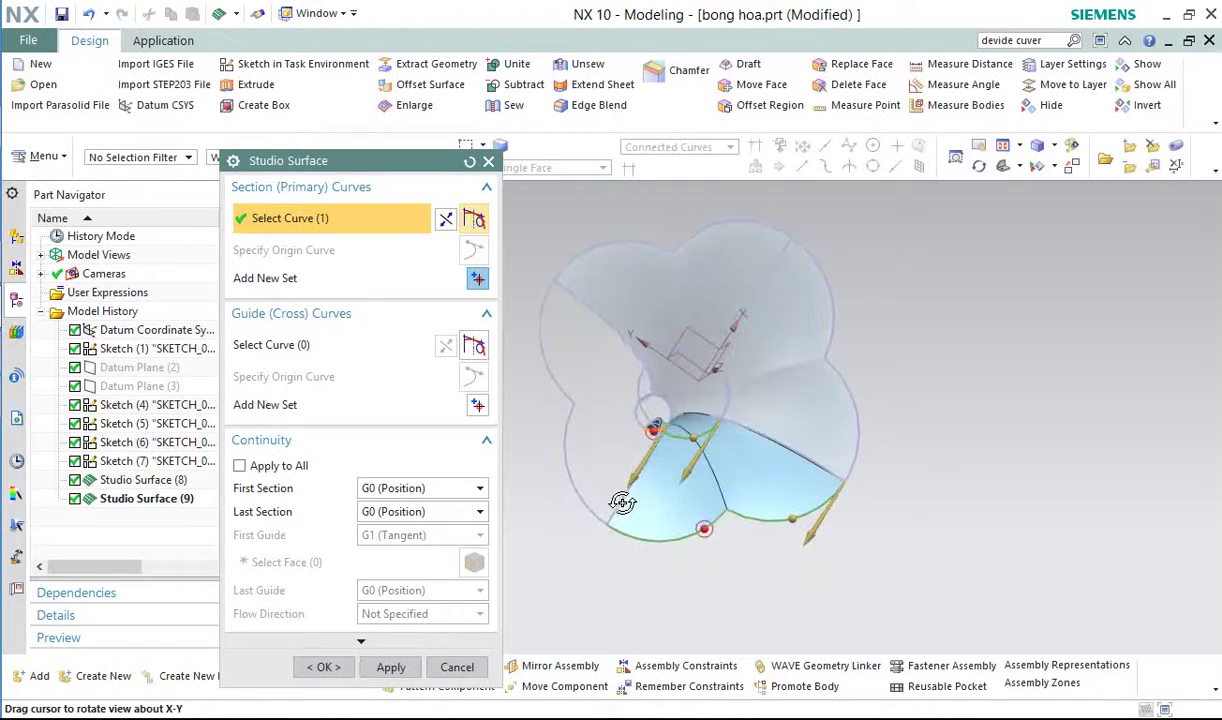
- Select the -Y arc and the -X arc as the first and last guides of the third quarter surface
click(364, 341)
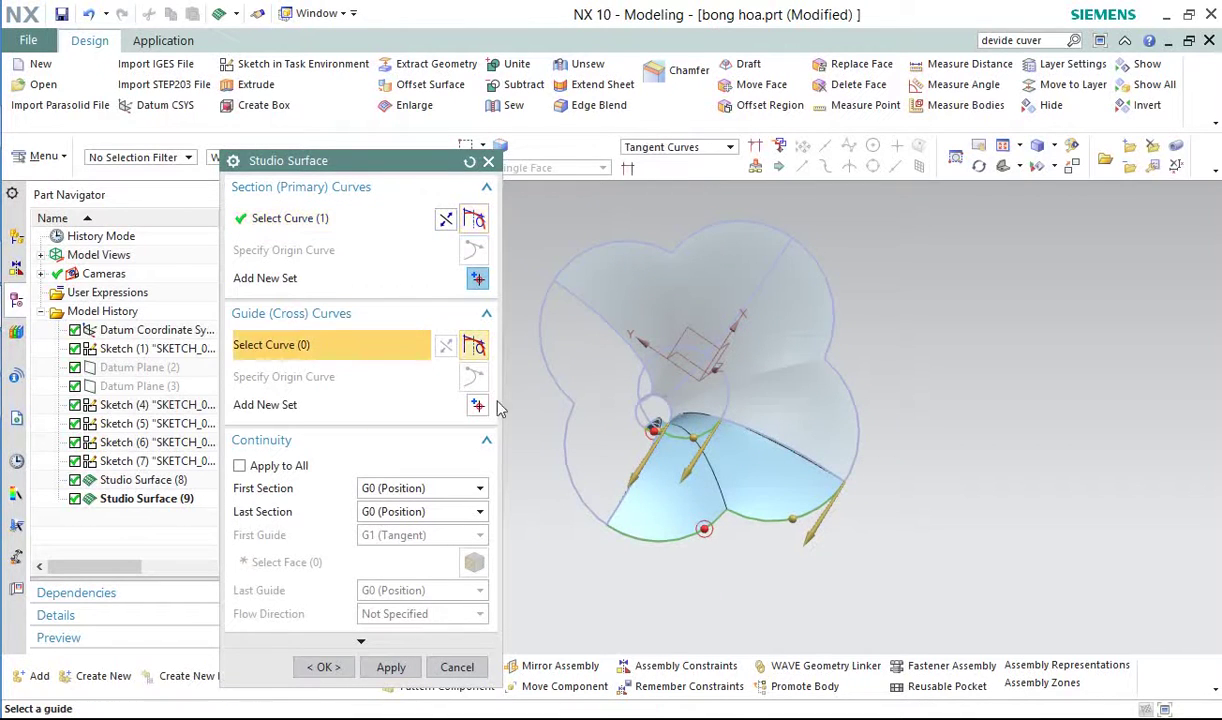
click(784, 450)
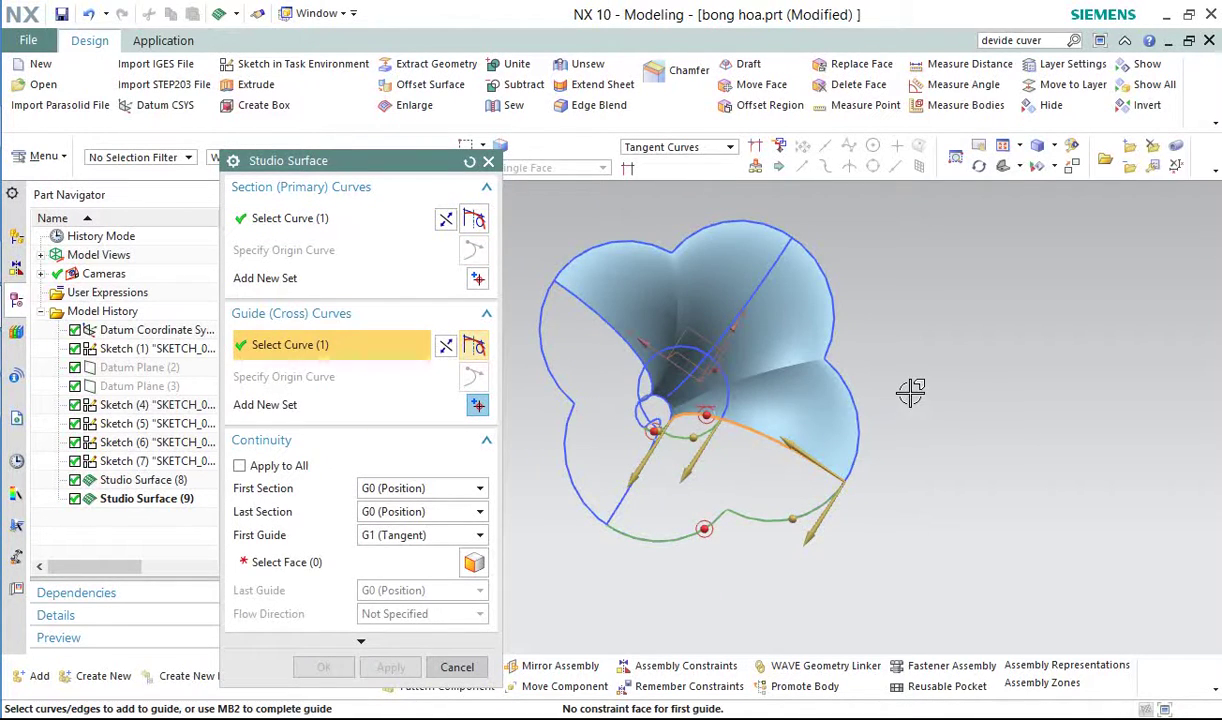
middle_click(910, 393)
click(627, 498)
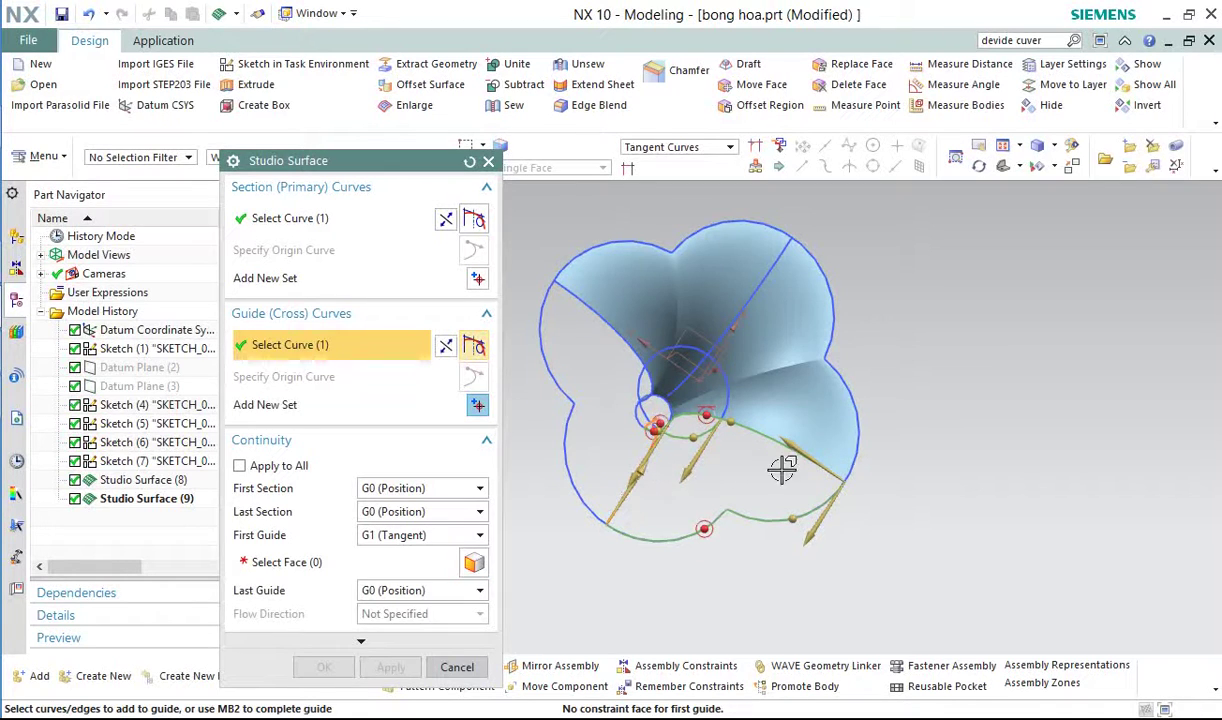
- Pick the second quarter surface as the First Guide's G1 tangent constraint face and create the third surface
middle_click(906, 426)
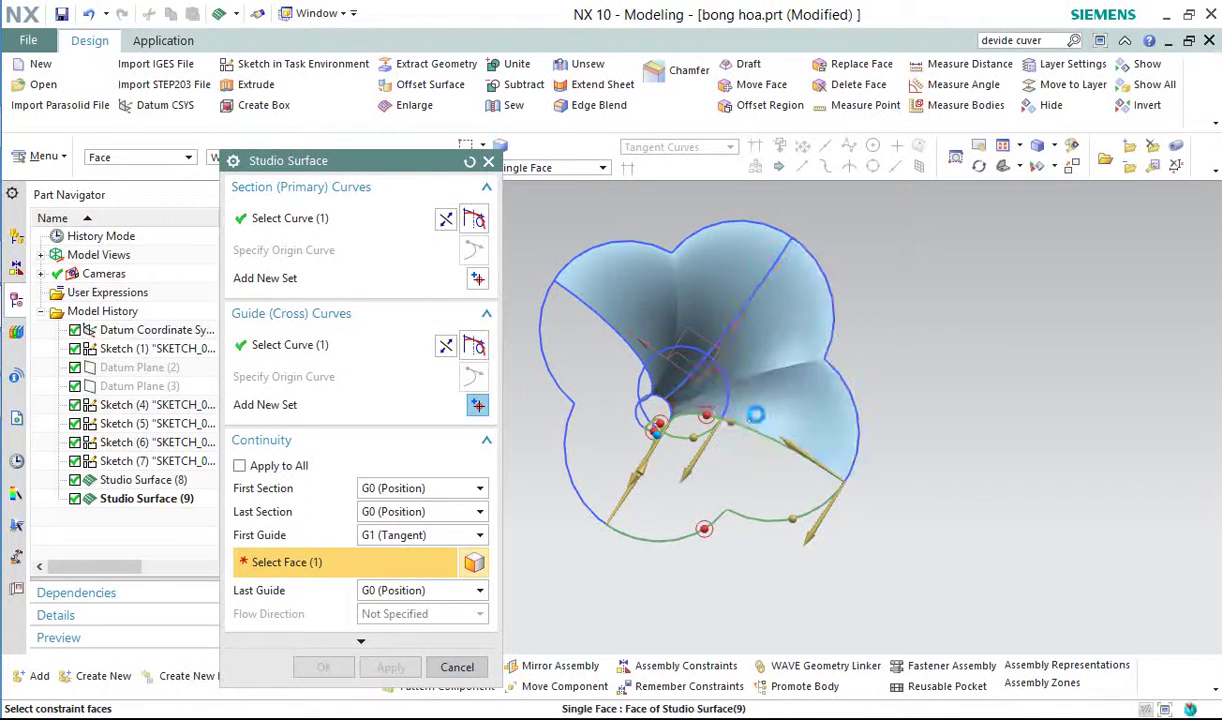
click(753, 409)
click(390, 667)
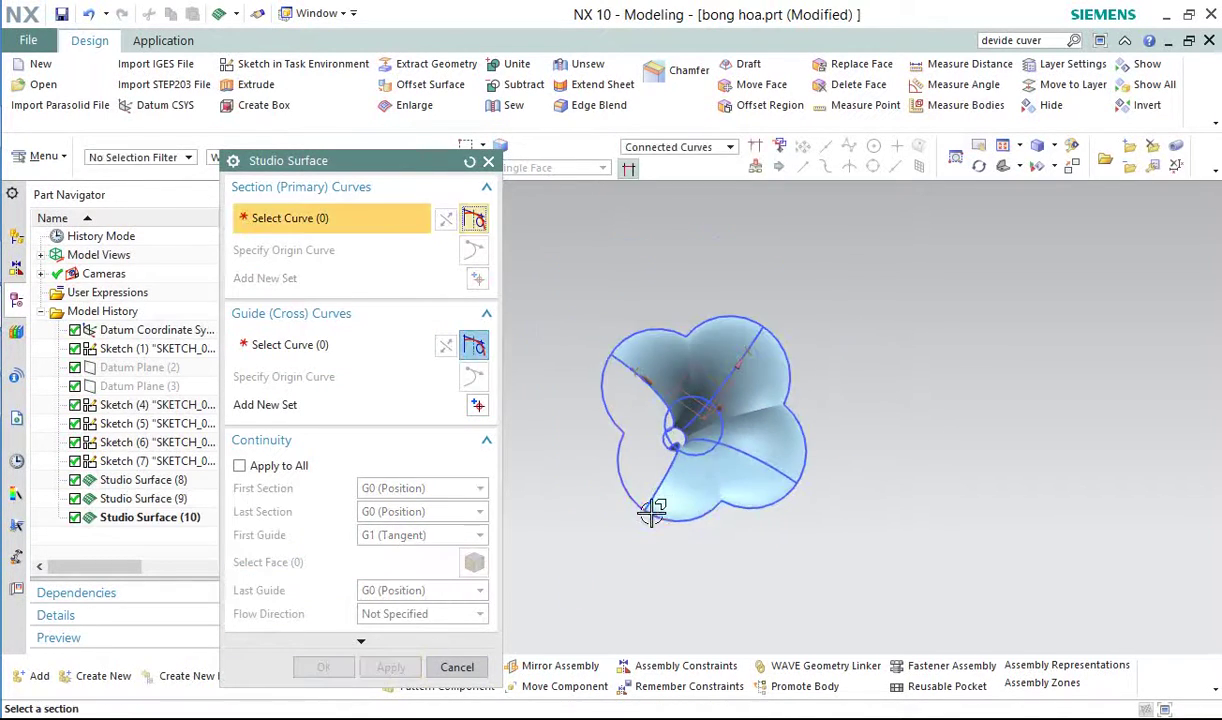
- Select the -X/+Y quarters of the outer outline, middle circle and small circle as three sections of a fourth Studio Surface
middle_drag(649, 510, 753, 499)
scroll(753, 499, up, 3)
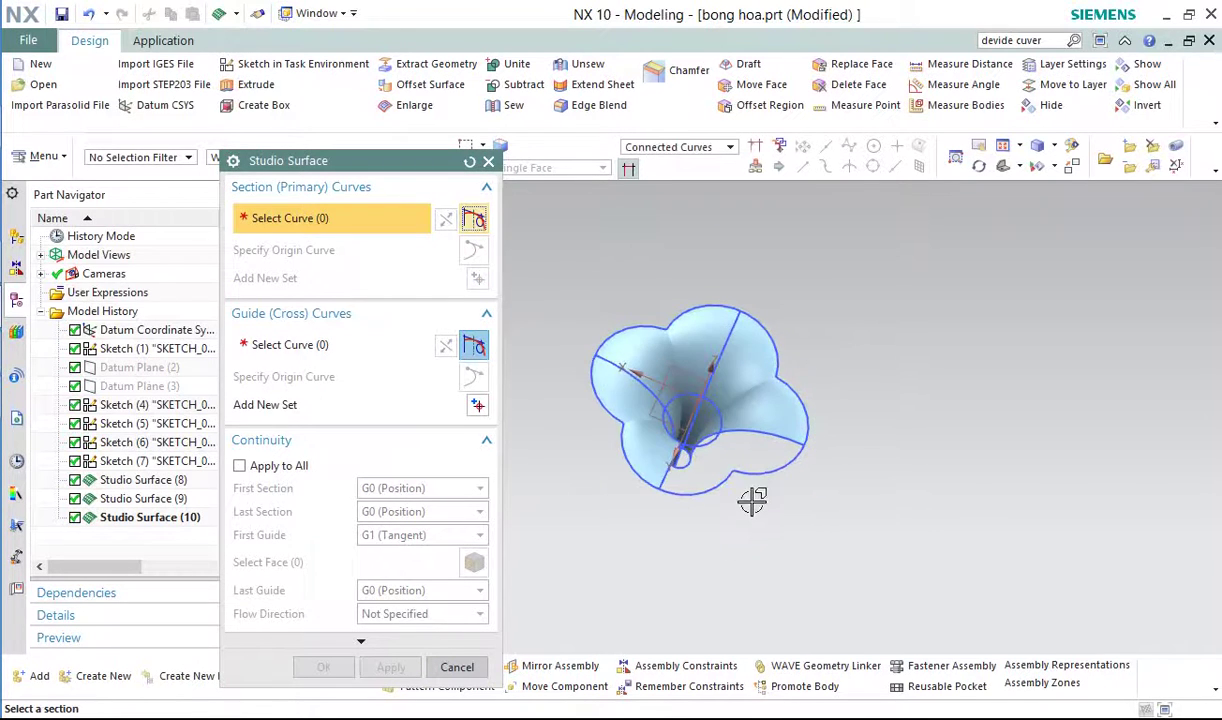
click(802, 452)
middle_click(722, 535)
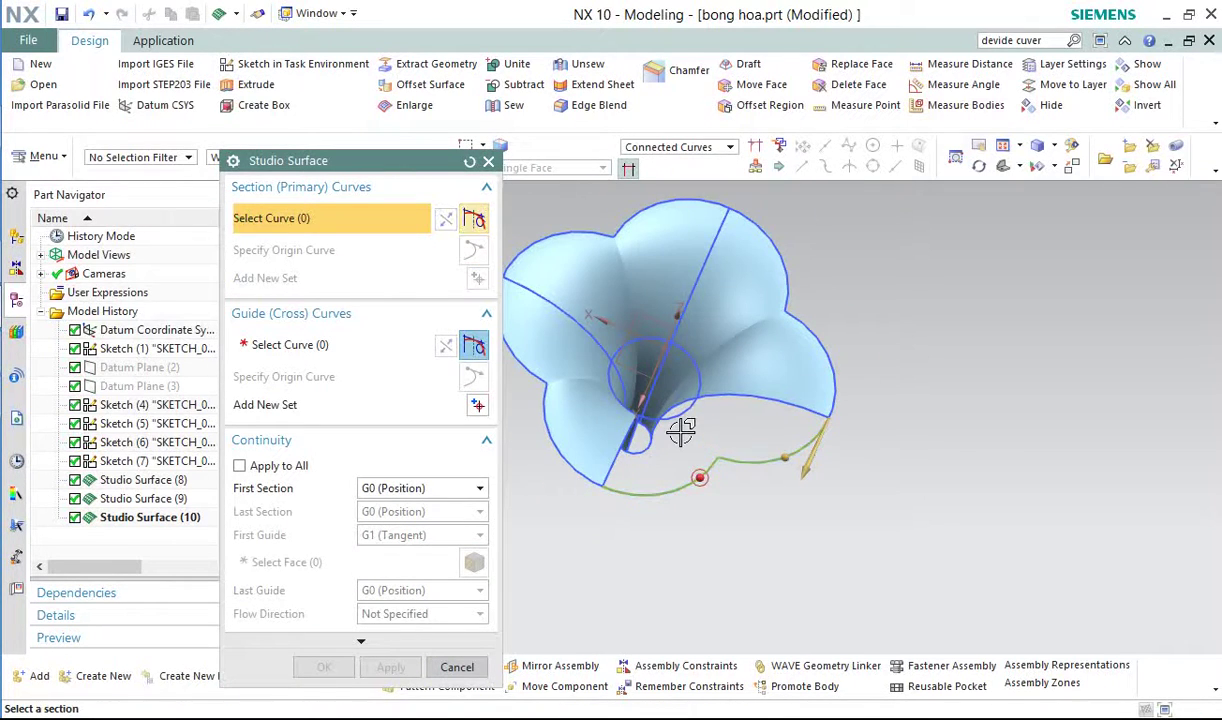
scroll(690, 404, up, 3)
click(690, 399)
middle_drag(752, 524, 715, 469)
middle_click(685, 501)
click(632, 524)
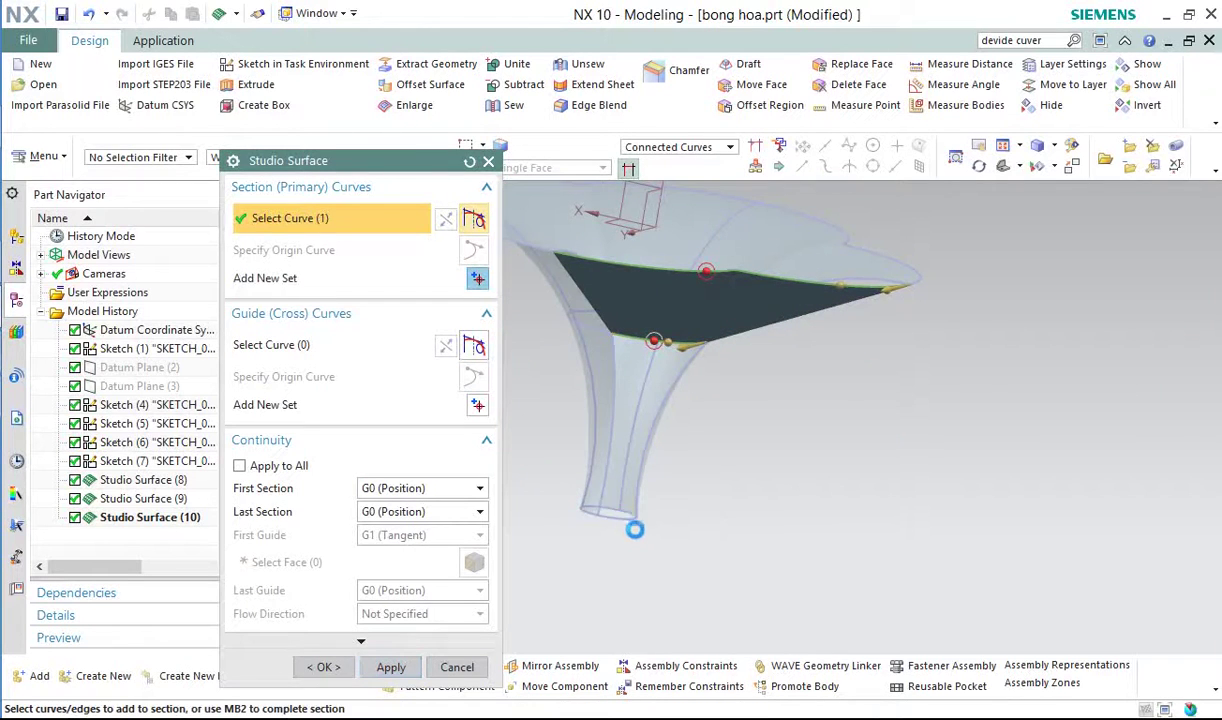
middle_drag(633, 526, 712, 495)
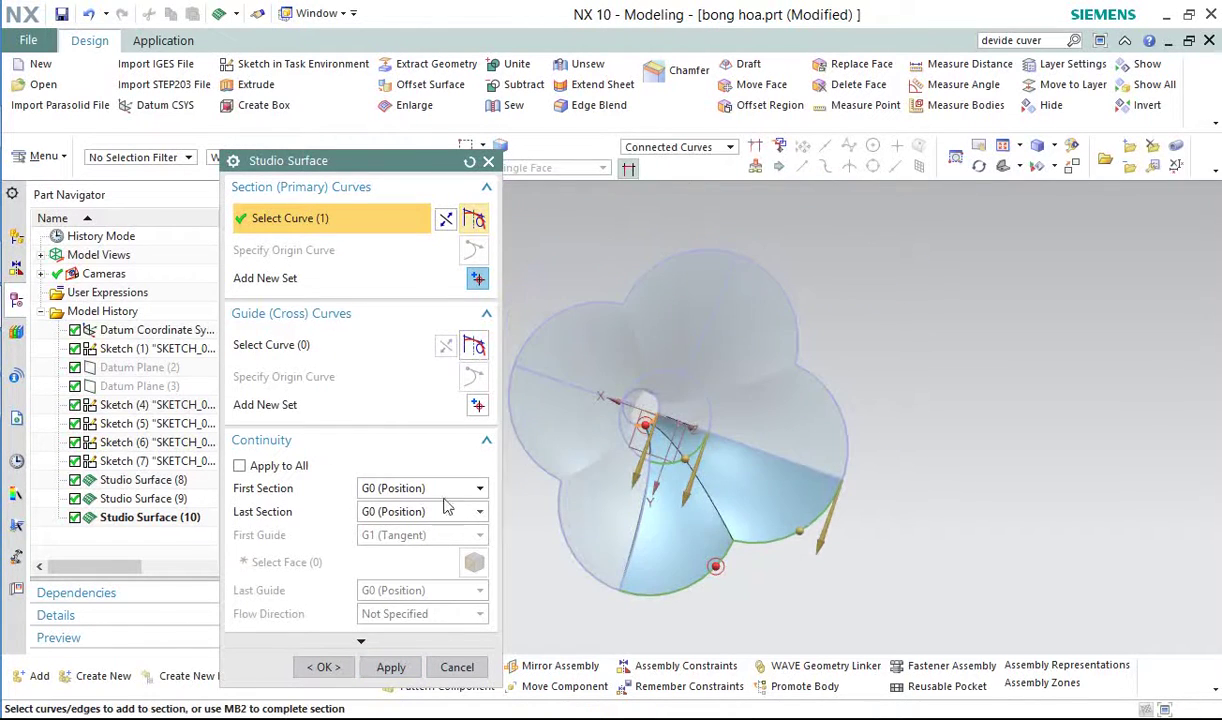
- Select the -X arc and the +Y arc as the first and last guides of the fourth quarter surface
click(370, 350)
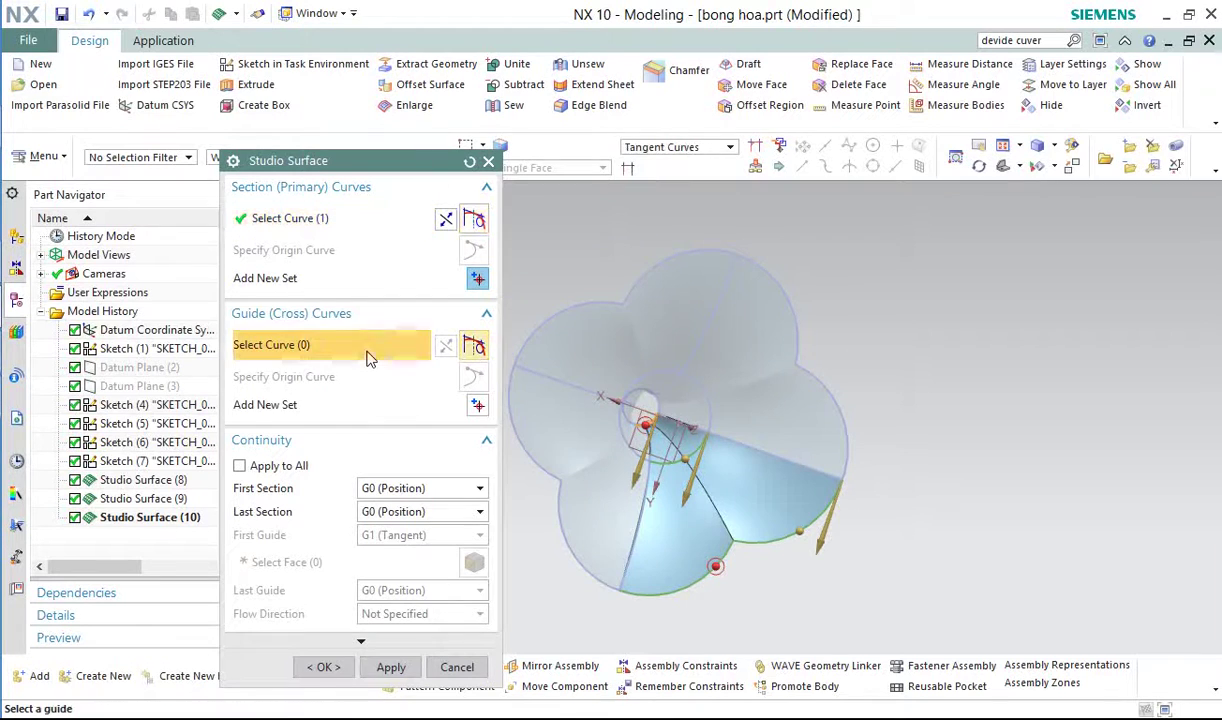
click(769, 458)
shift+click(795, 466)
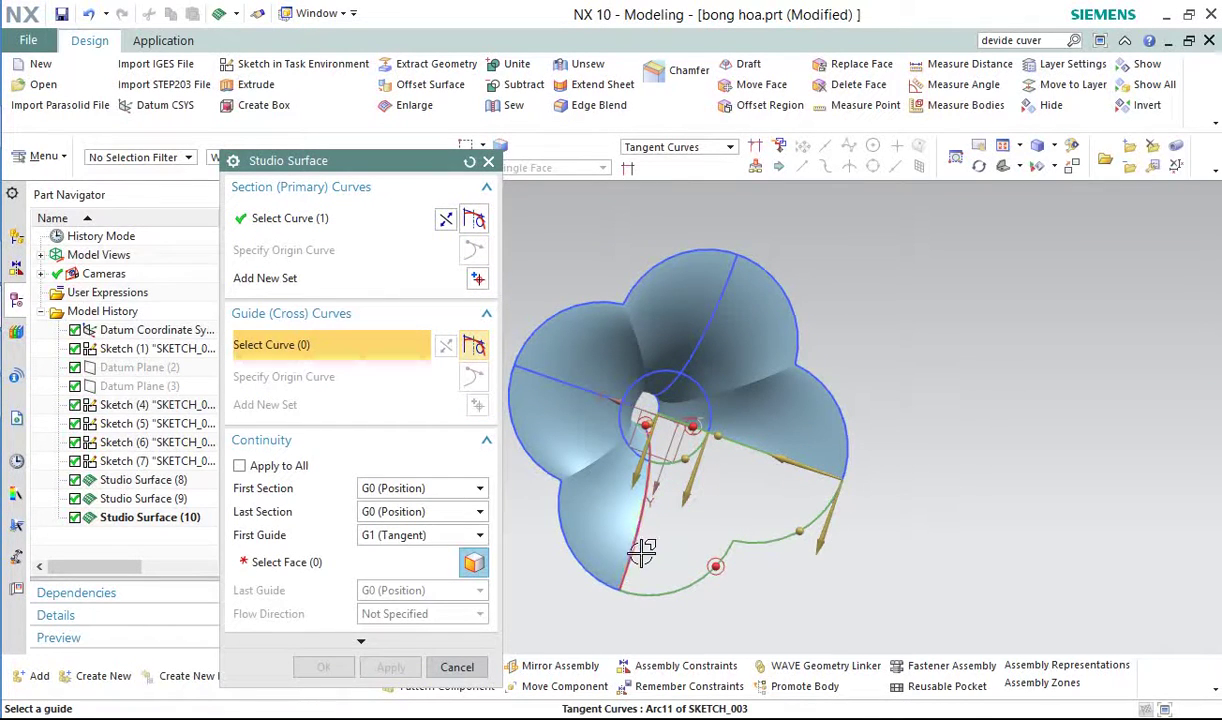
click(642, 553)
- Constrain the First Guide G1 tangent to the third surface and the Last Guide G1 tangent to the first surface, creating the fourth surface
click(420, 568)
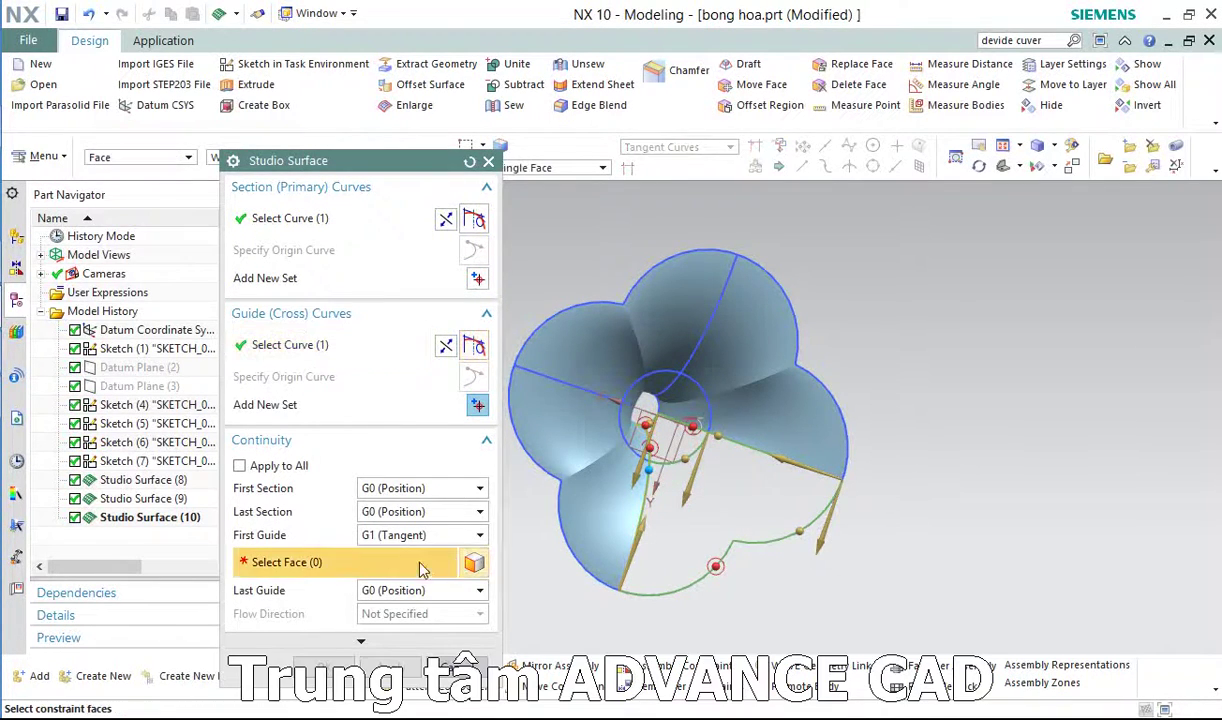
click(766, 429)
click(420, 590)
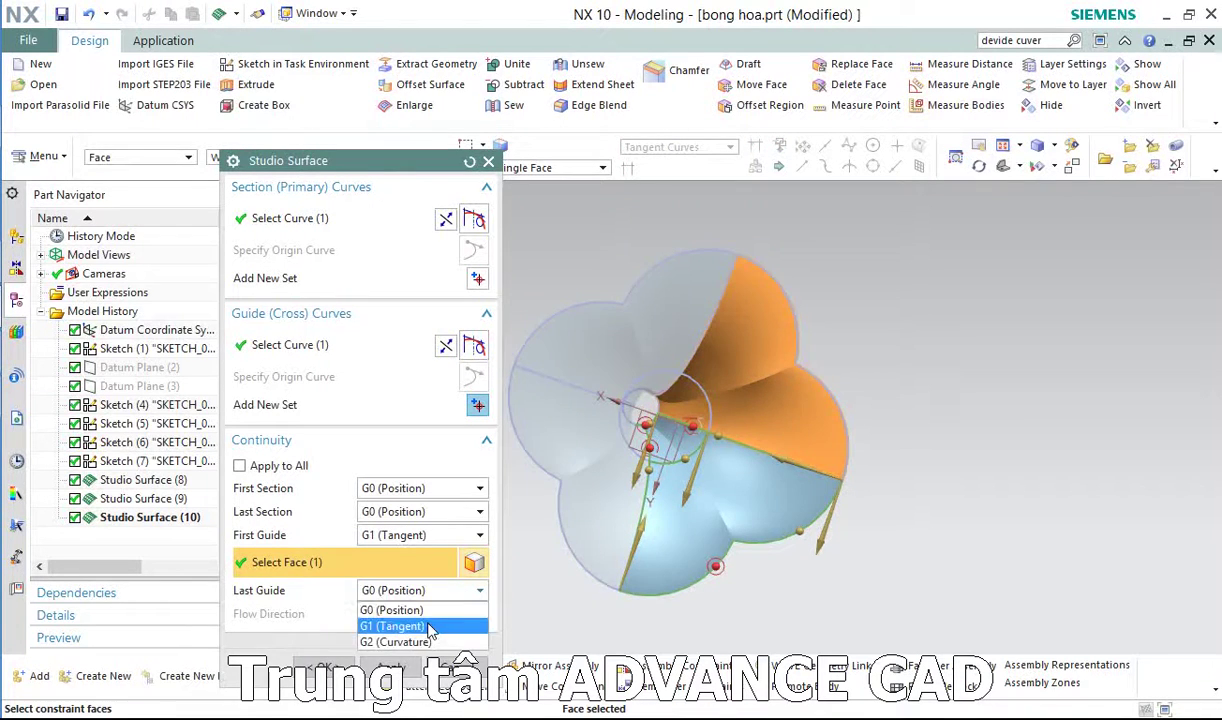
click(422, 624)
click(593, 518)
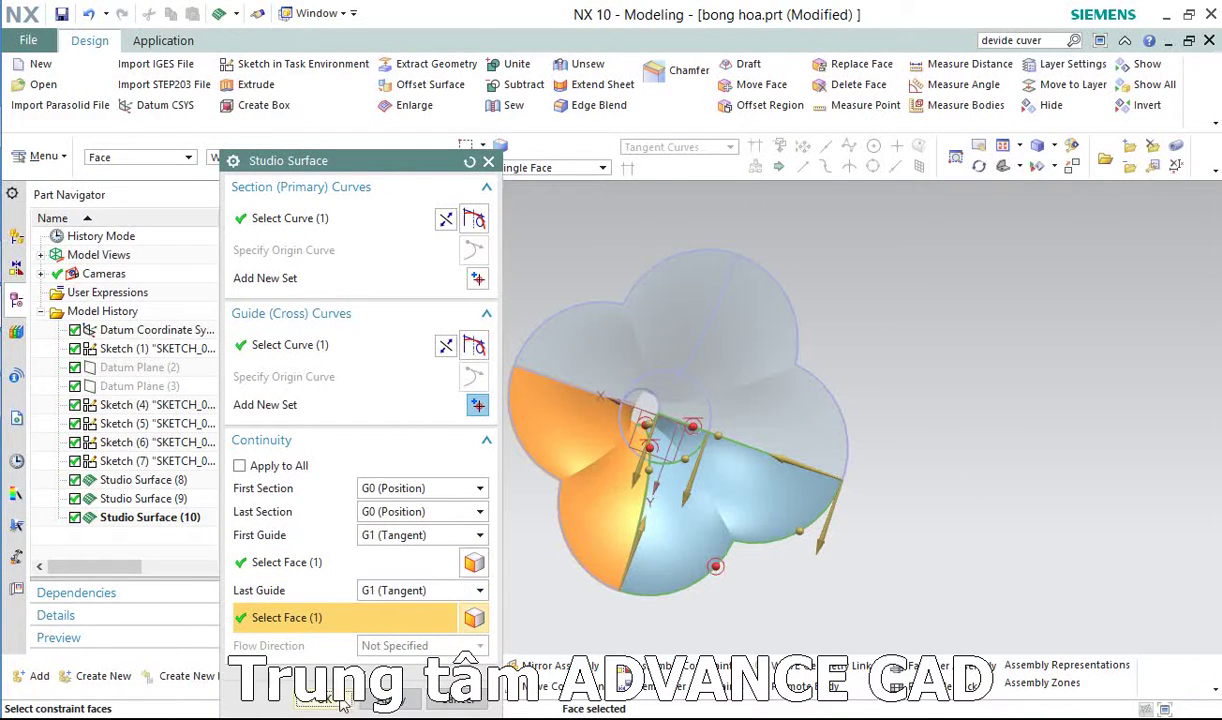
click(340, 702)
- Hide all sketches so only the flower surfaces and the datum coordinate system are displayed
scroll(731, 505, down, 3)
middle_drag(731, 505, 669, 457)
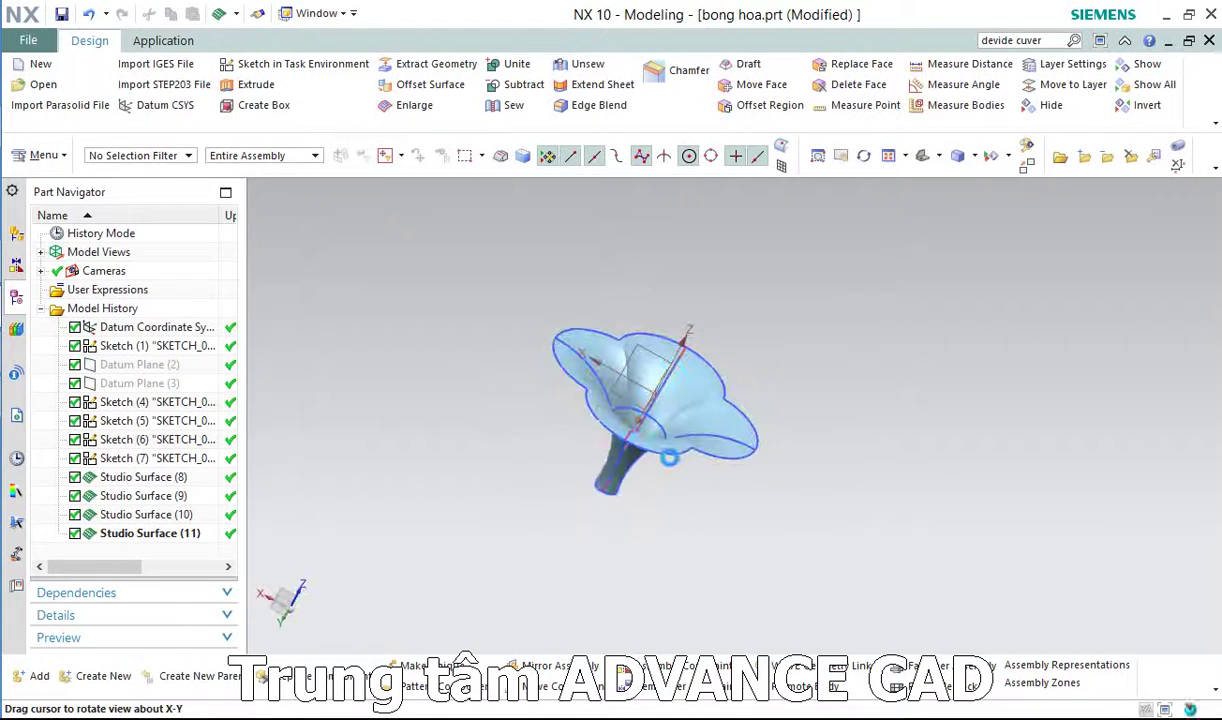
key(ctrl+w)
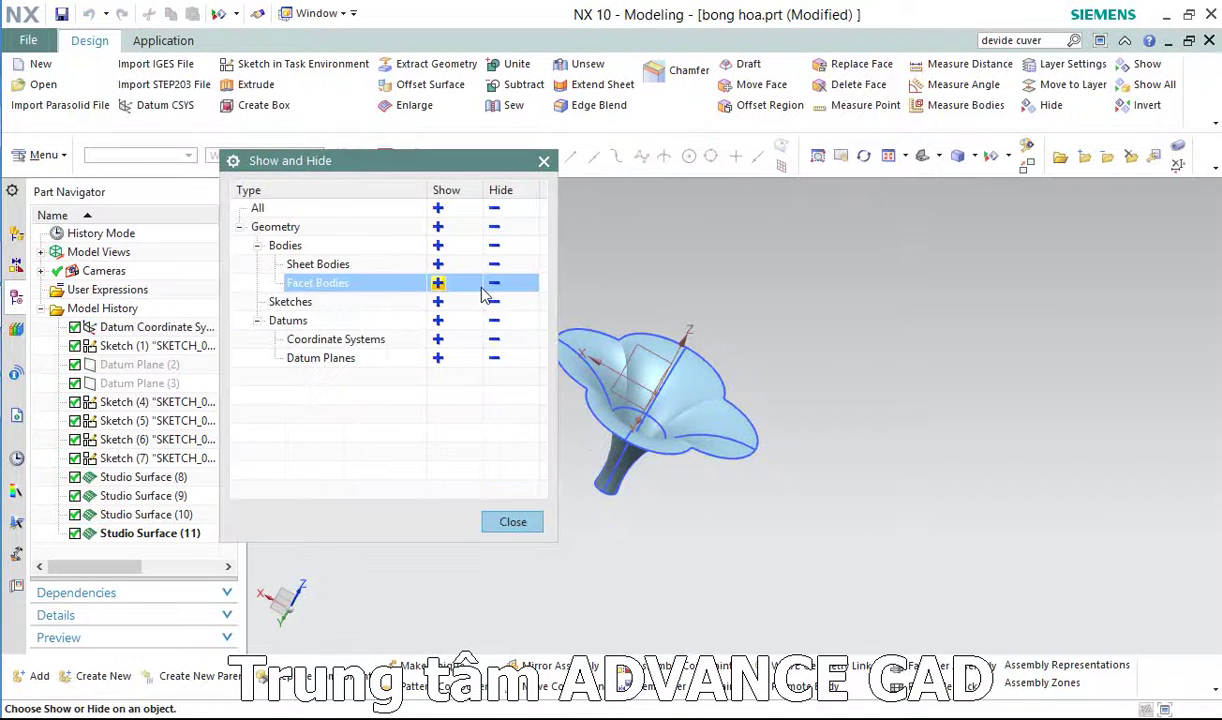
click(494, 301)
click(514, 521)
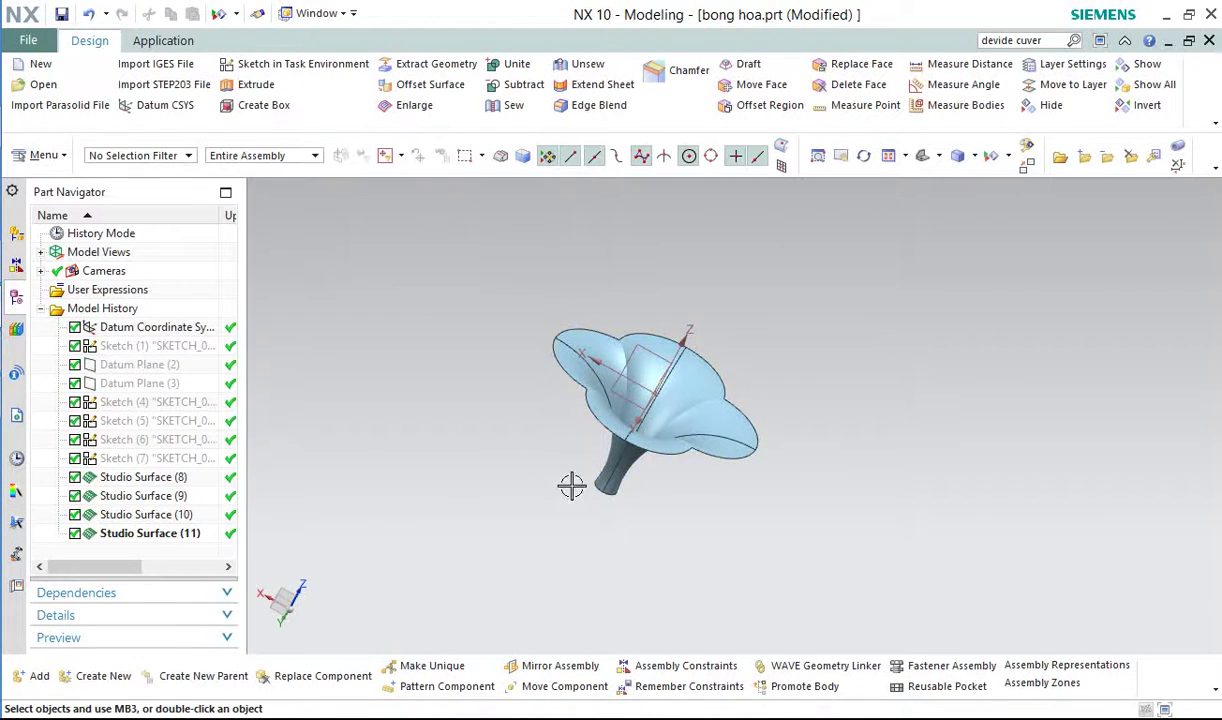
- Create a new sketch in the task environment on the YZ plane of the datum coordinate system
middle_drag(570, 485, 611, 464)
scroll(630, 480, up, 5)
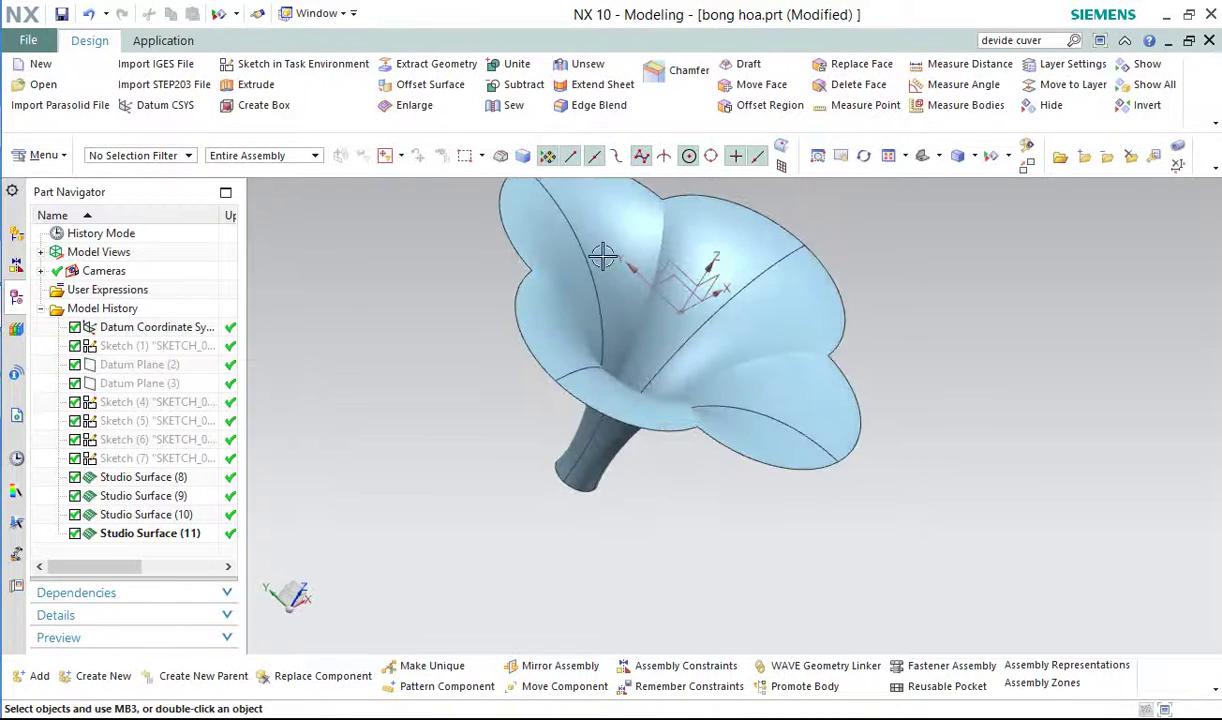
click(300, 64)
click(680, 320)
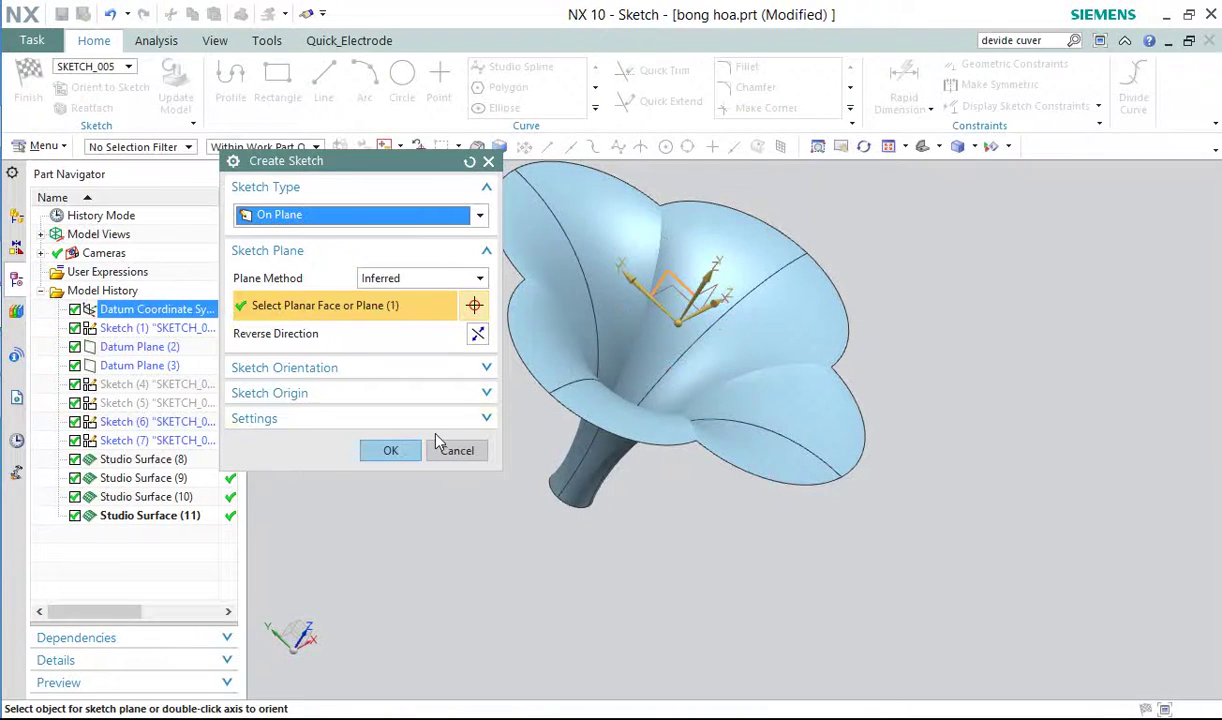
click(418, 452)
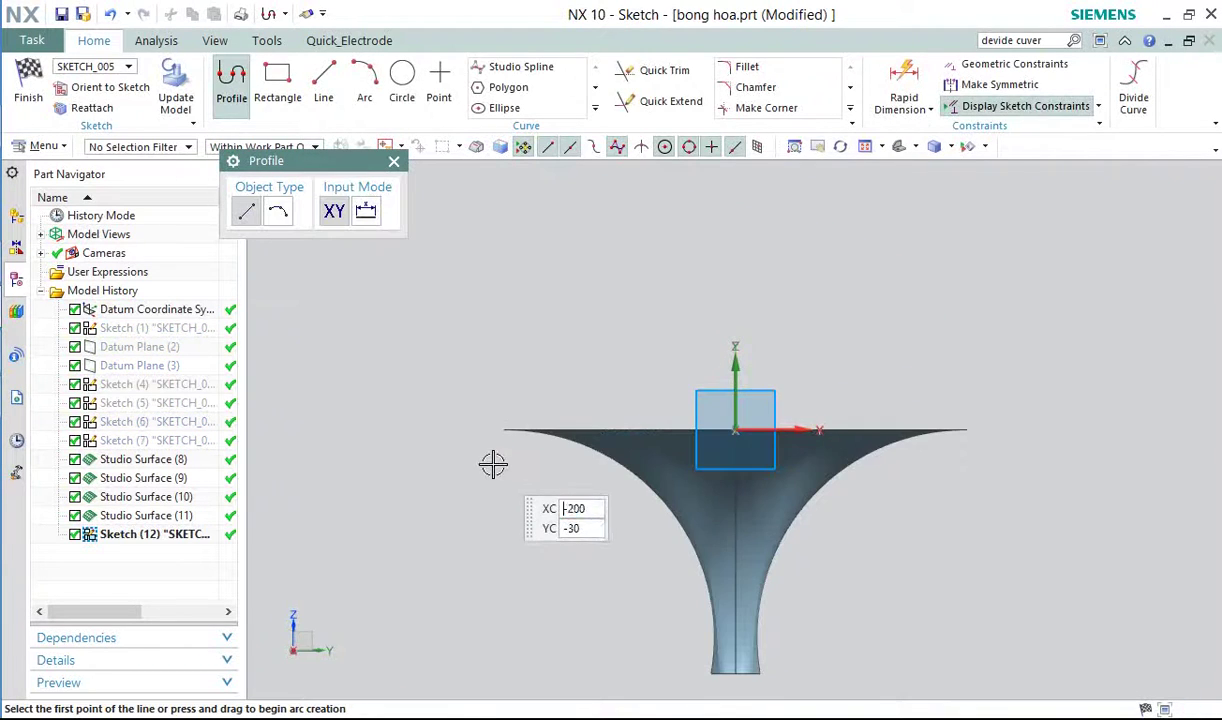
scroll(500, 461, up, 3)
scroll(502, 461, down, 3)
scroll(698, 624, up, 2)
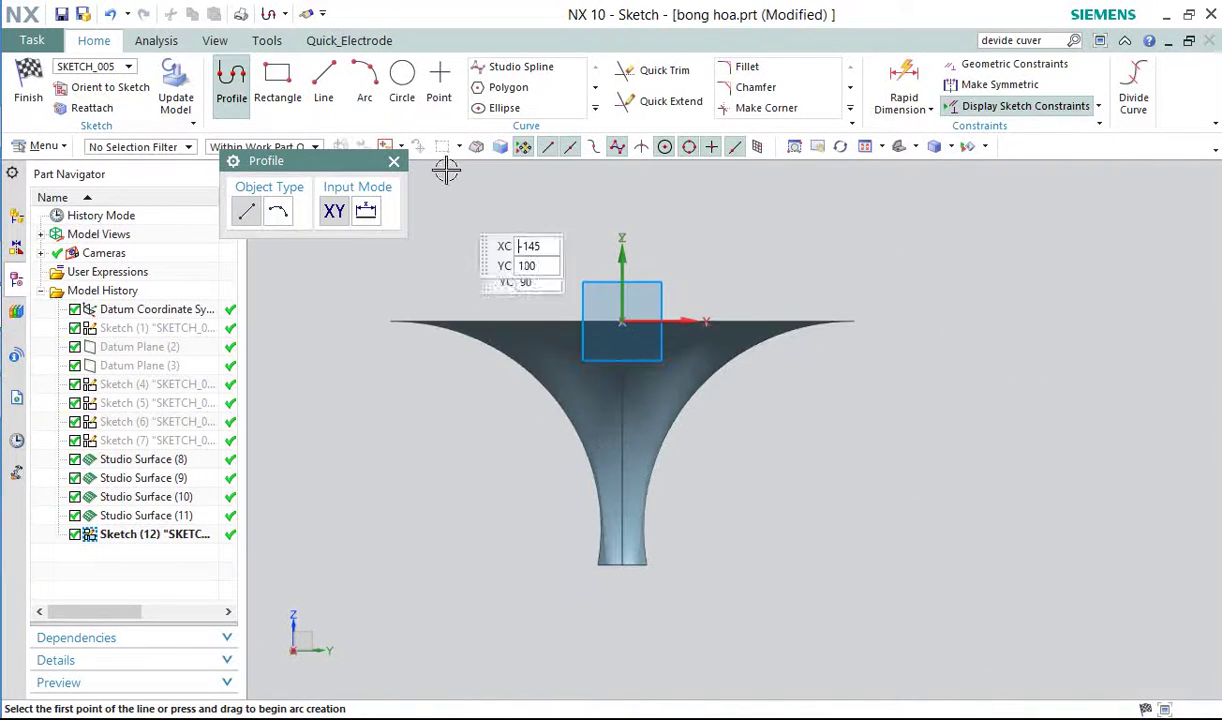
- Sketch a stem arc from the centre of the flower's lower opening, curving down towards +Y, and finish the sketch
click(365, 85)
click(621, 569)
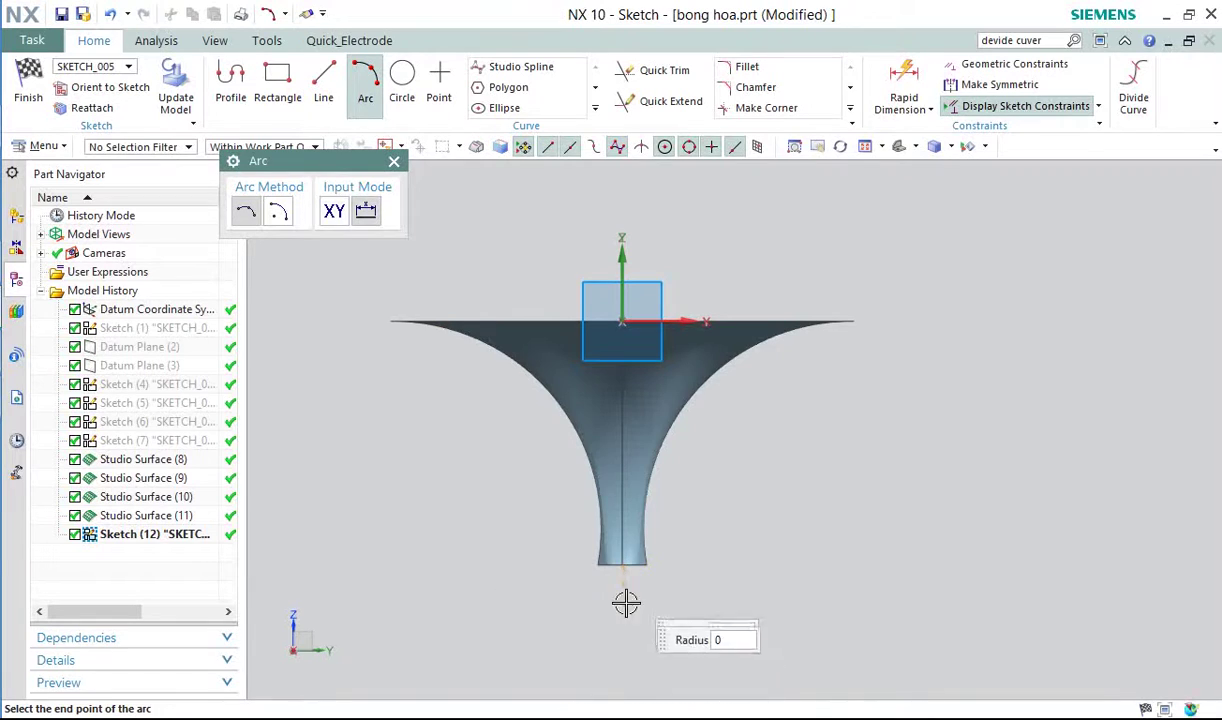
scroll(652, 590, down, 4)
scroll(655, 600, up, 6)
scroll(646, 535, down, 3)
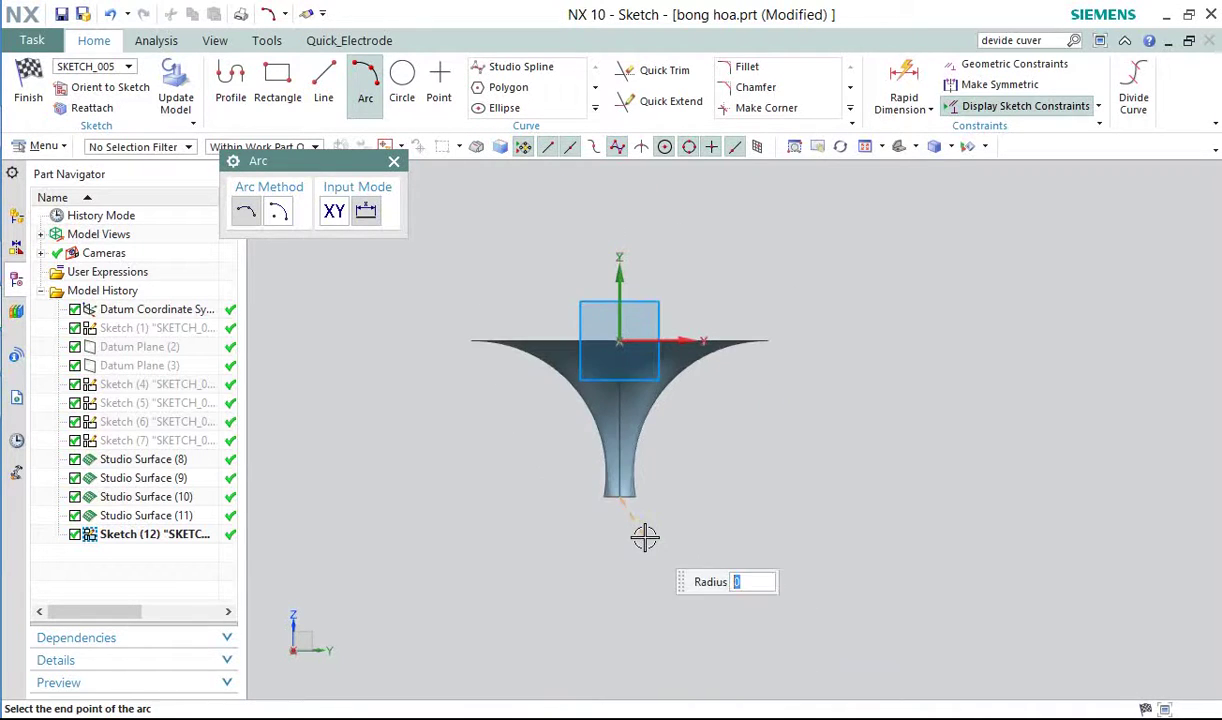
click(730, 688)
click(671, 641)
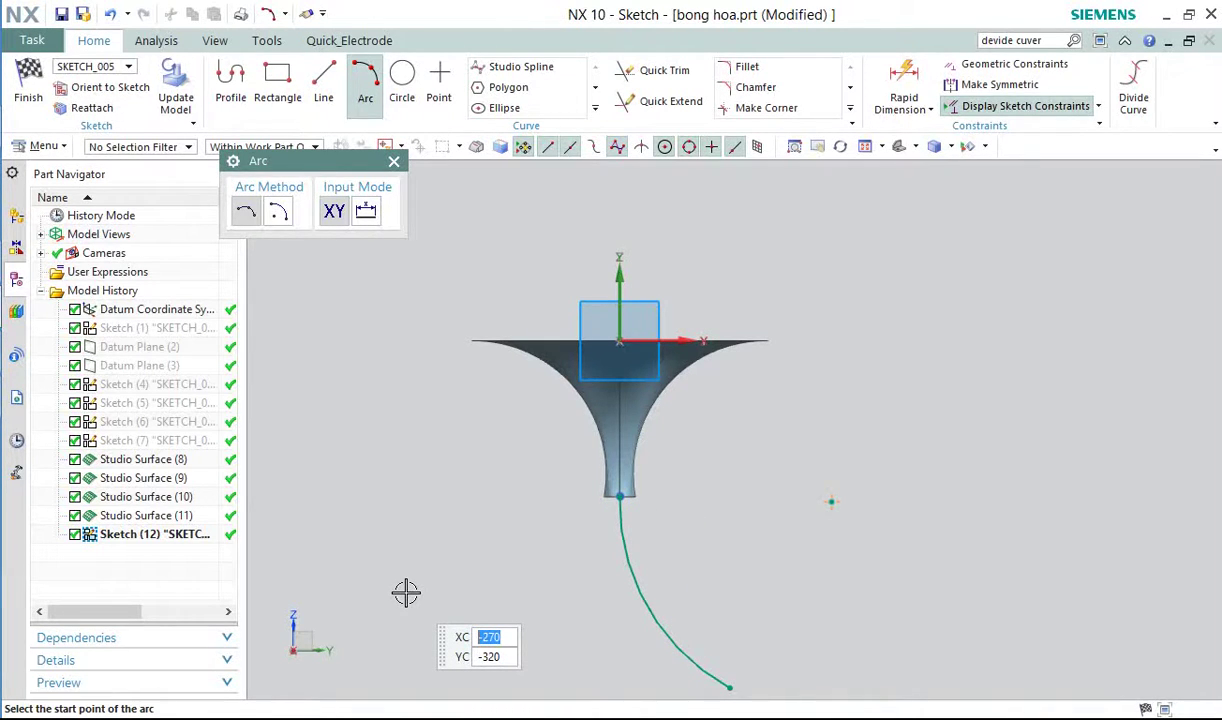
click(394, 162)
scroll(513, 349, up, 2)
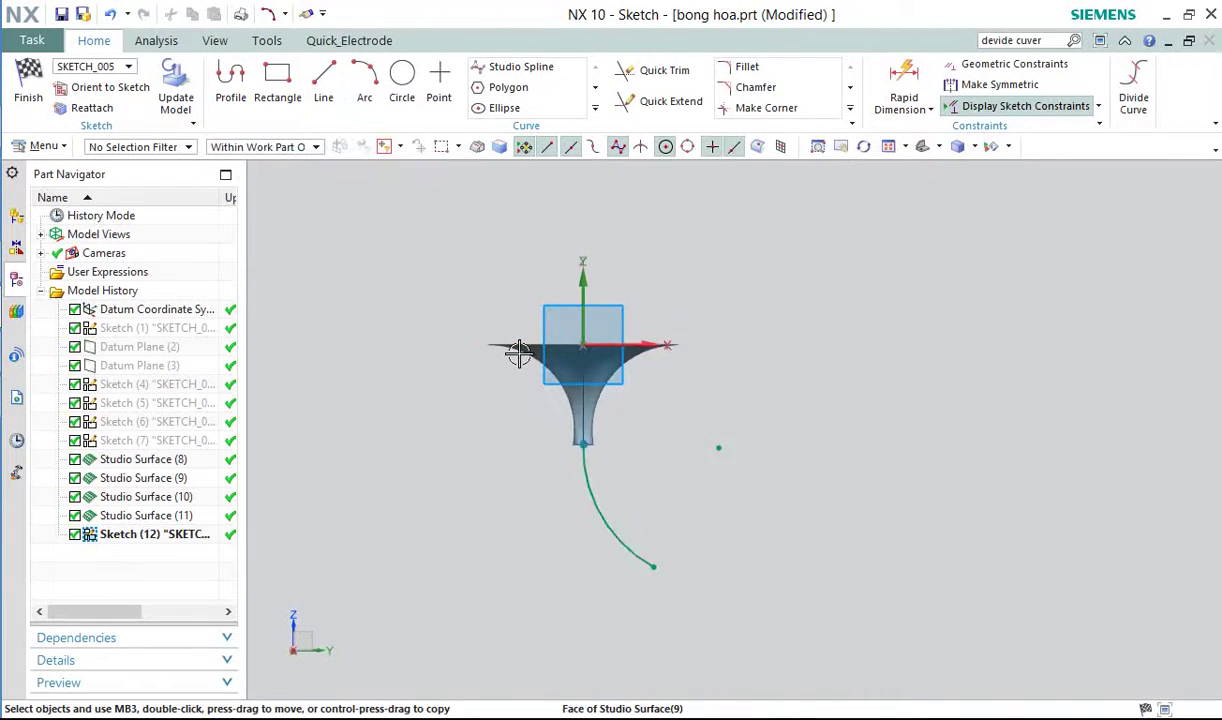
click(28, 95)
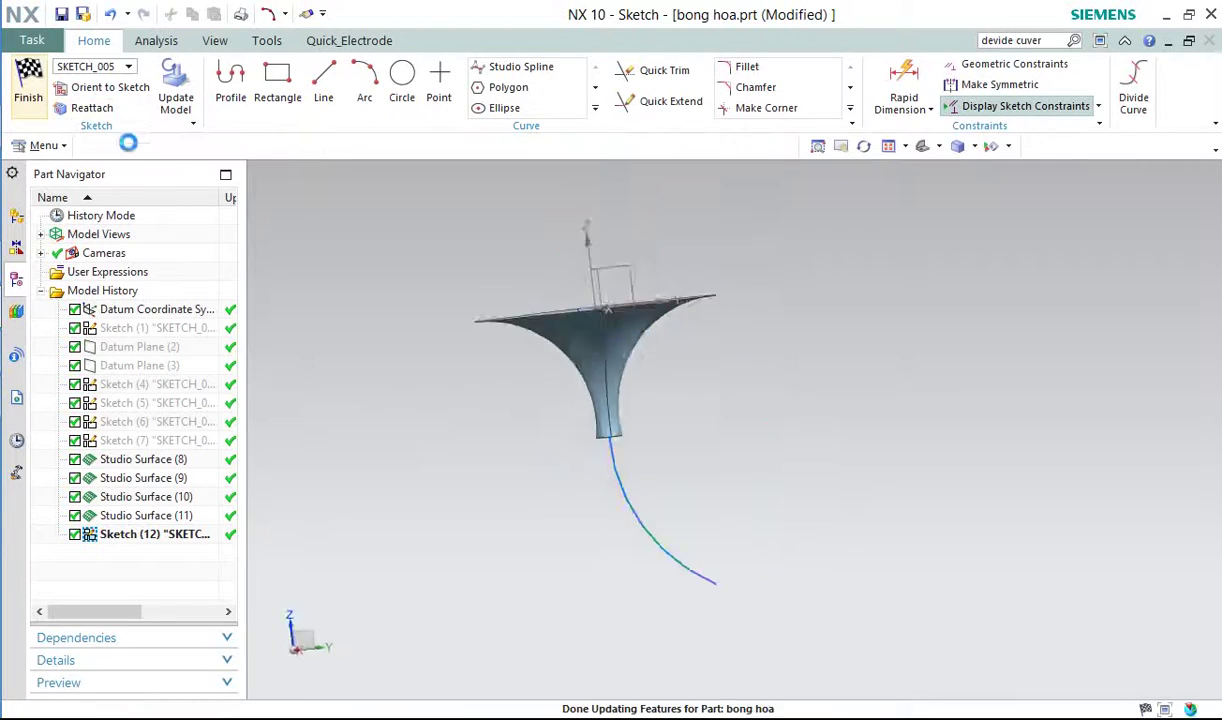
- Start a Swept feature and select the four edges of the flower's lower circular opening as its section
click(50, 158)
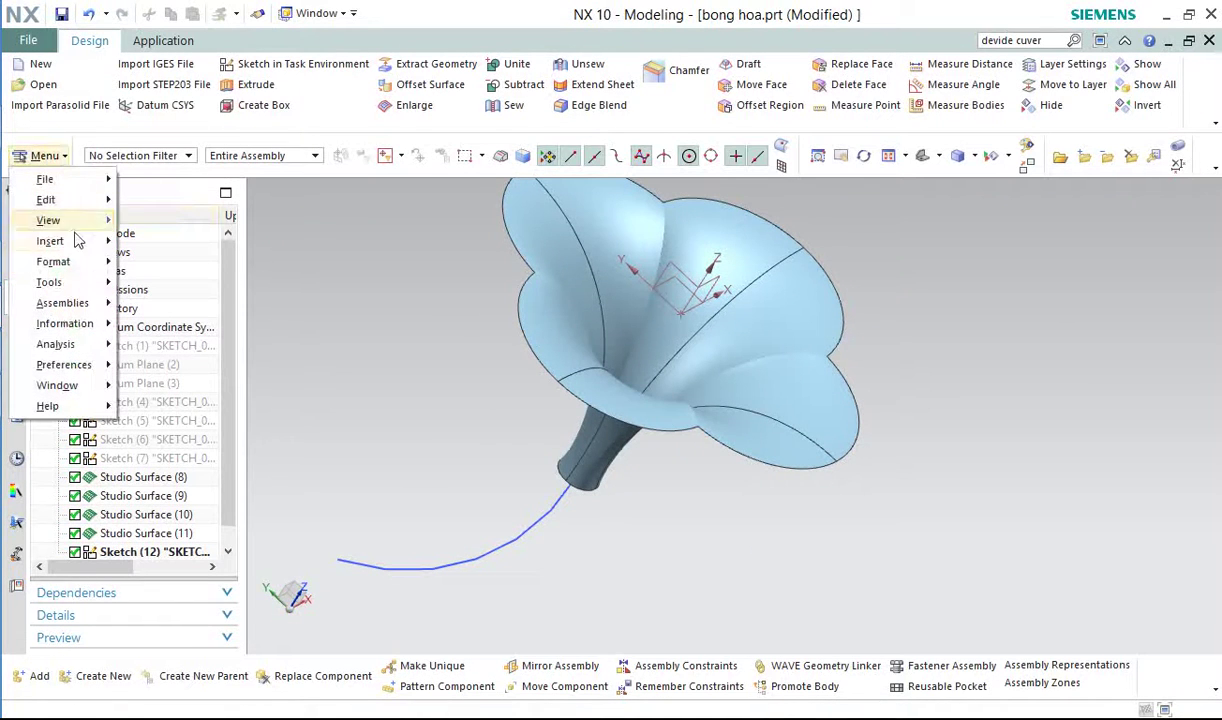
mouse_move(80, 244)
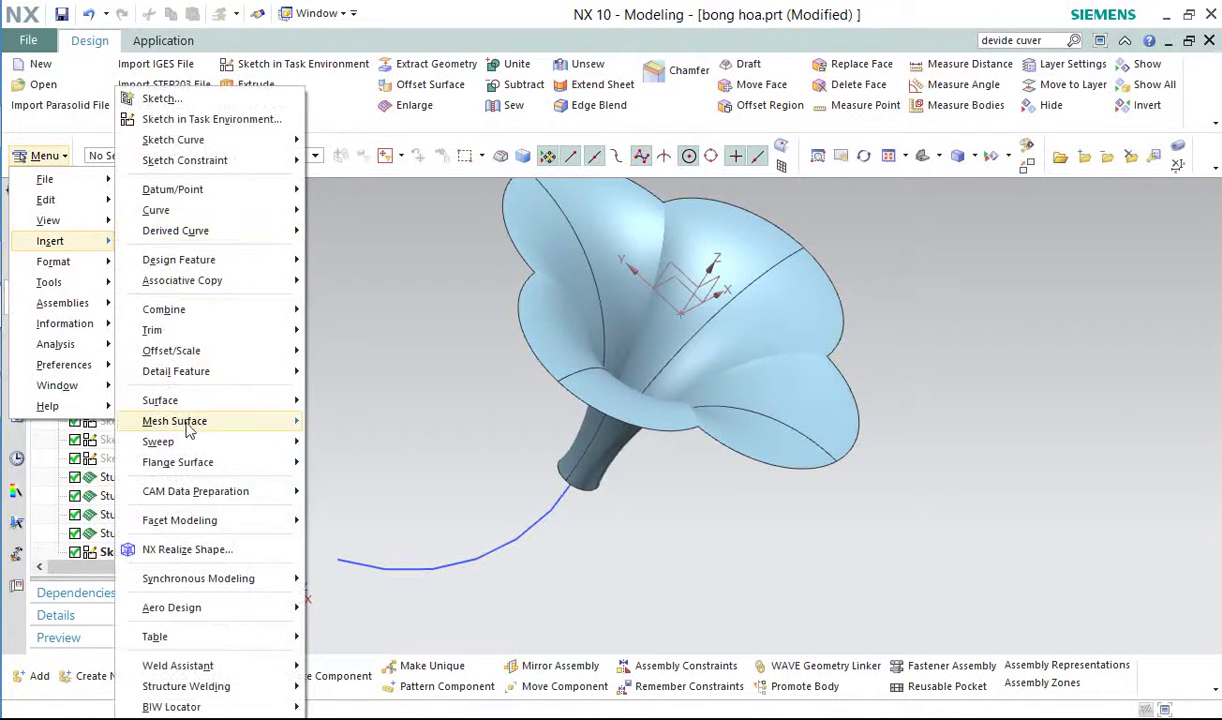
mouse_move(160, 442)
click(325, 446)
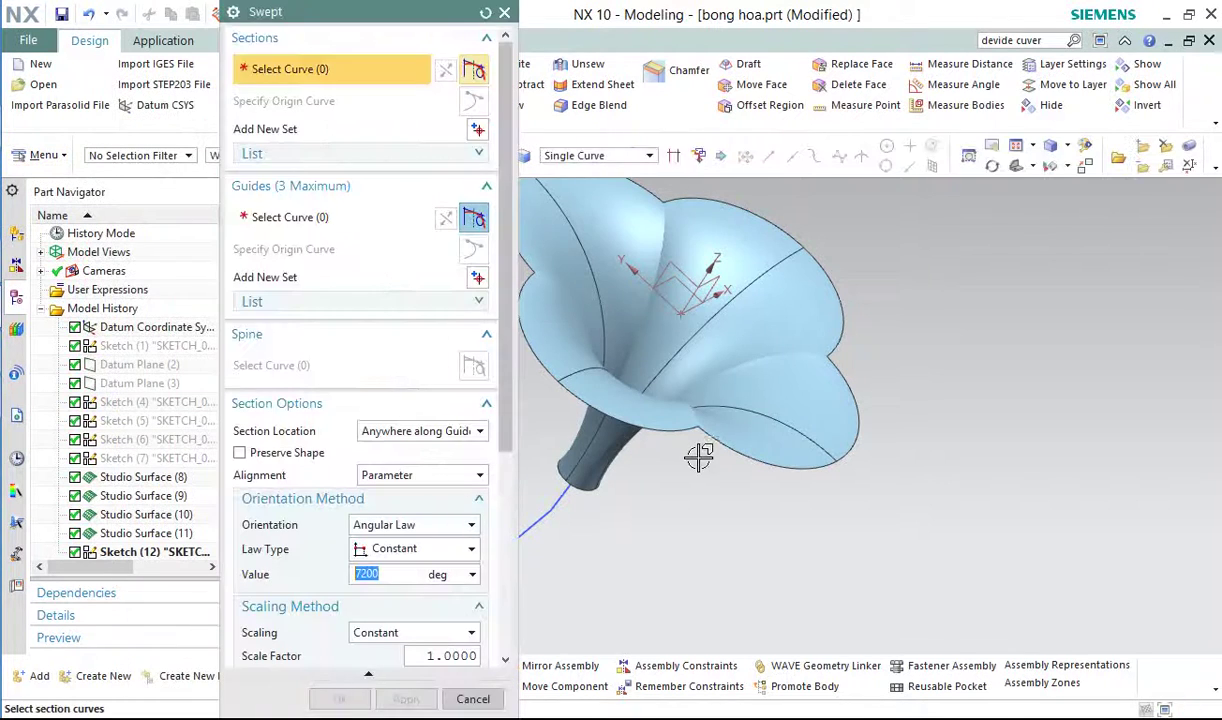
middle_drag(698, 458, 578, 481)
scroll(578, 481, down, 2)
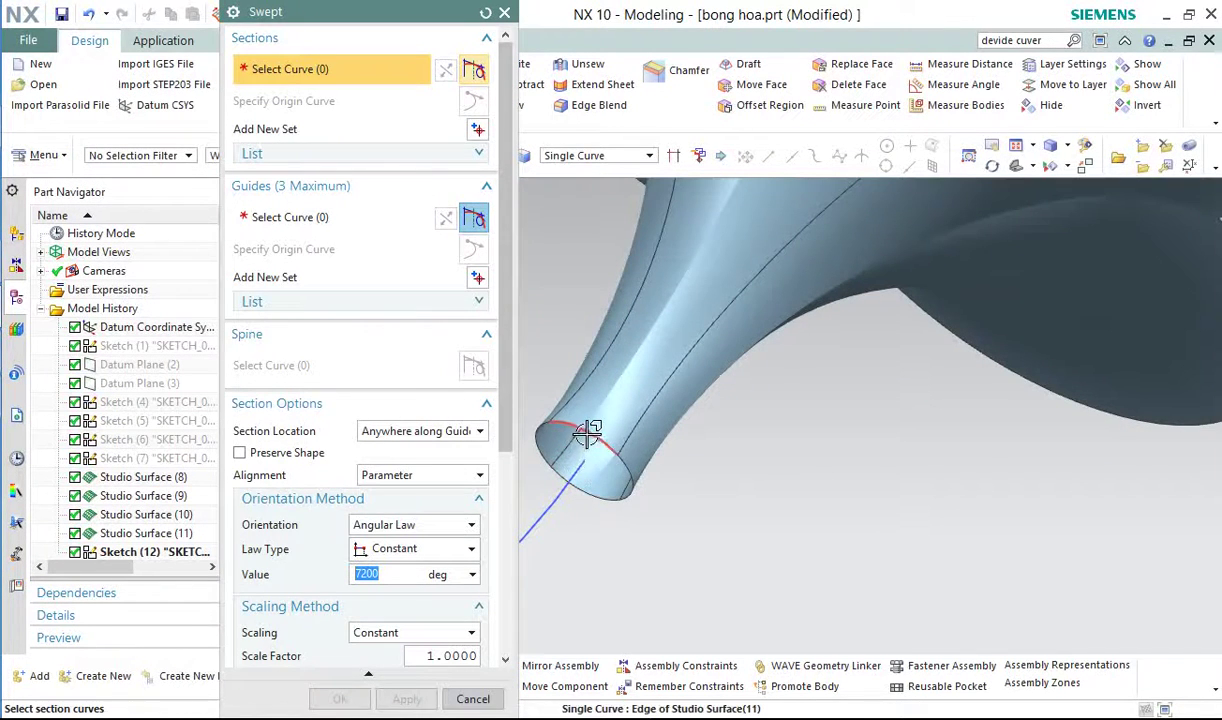
click(581, 431)
click(579, 488)
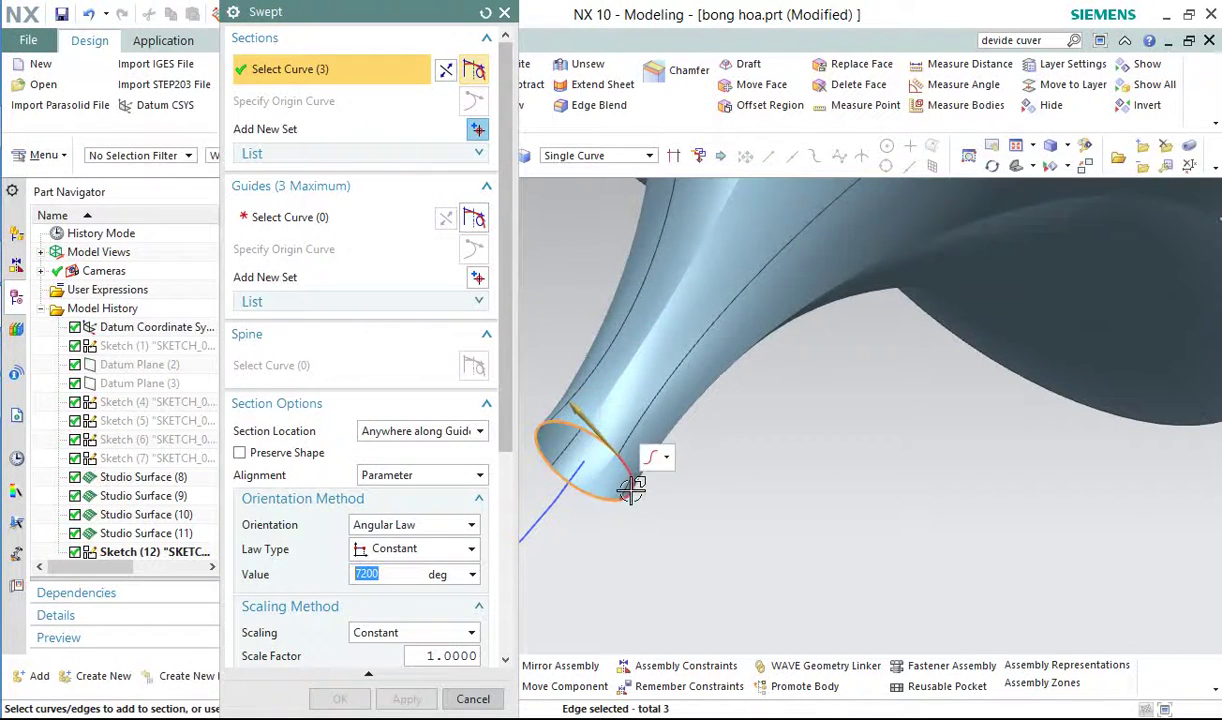
click(630, 490)
scroll(718, 470, up, 3)
- Select the stem arc as the guide, set the body type to Sheet, and create the swept stem
click(290, 217)
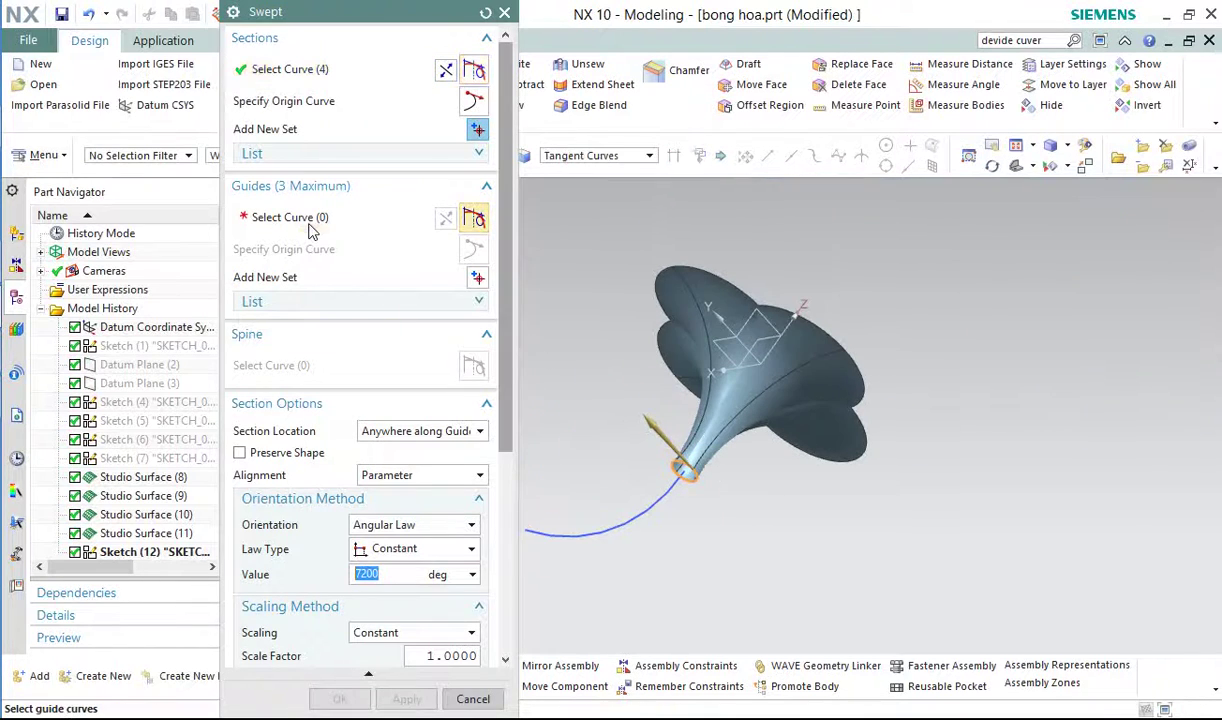
click(665, 499)
middle_drag(665, 499, 625, 505)
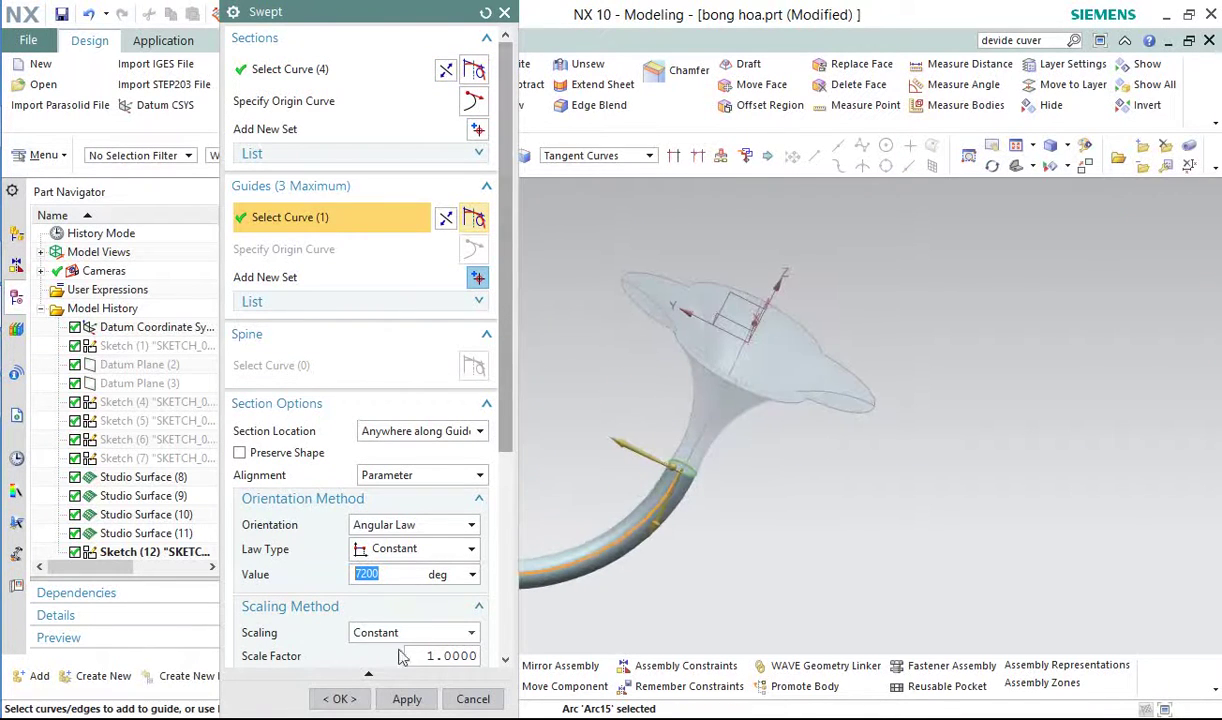
scroll(390, 615, down, 3)
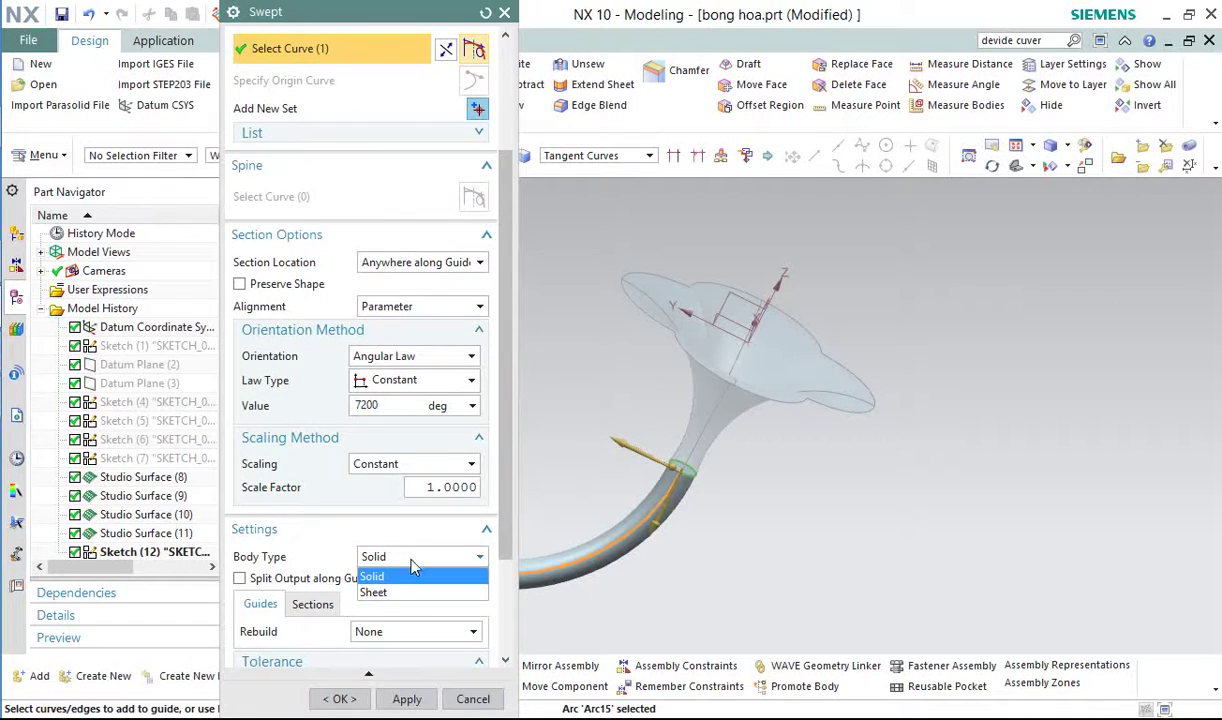
click(340, 699)
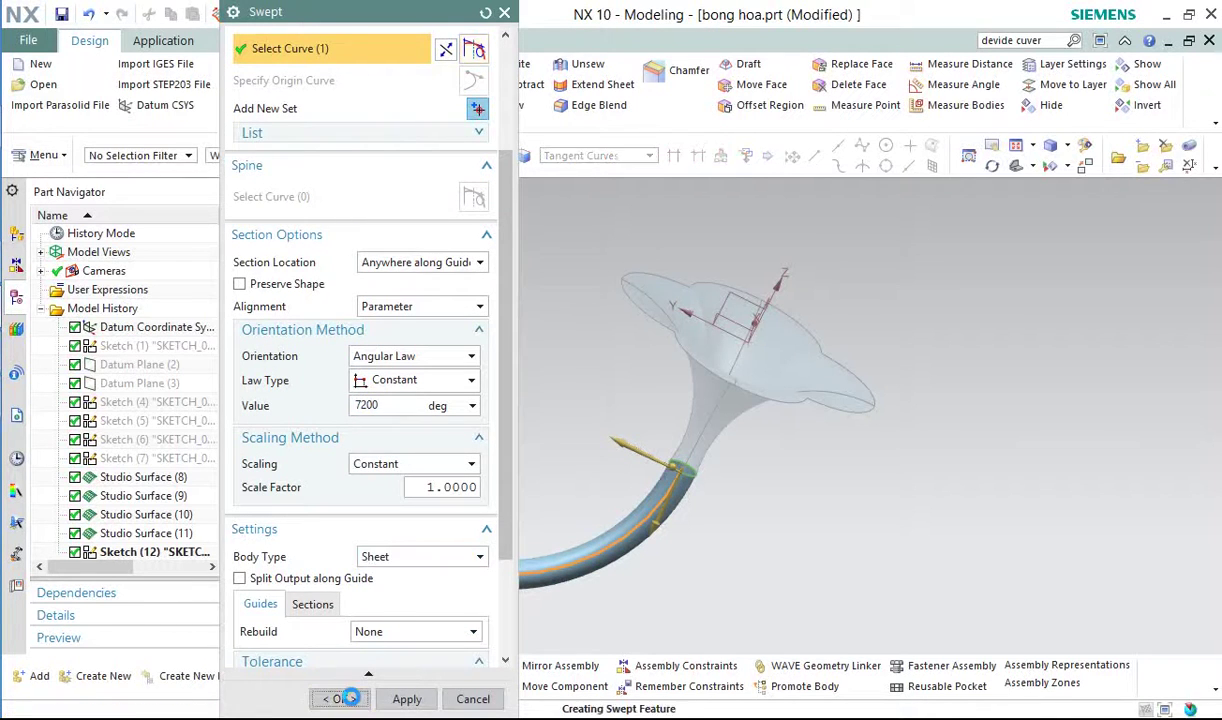
- Sew the sheet bodies, using one quarter surface as target and the other three quarter surfaces plus the swept stem as tools
middle_drag(559, 521, 553, 474)
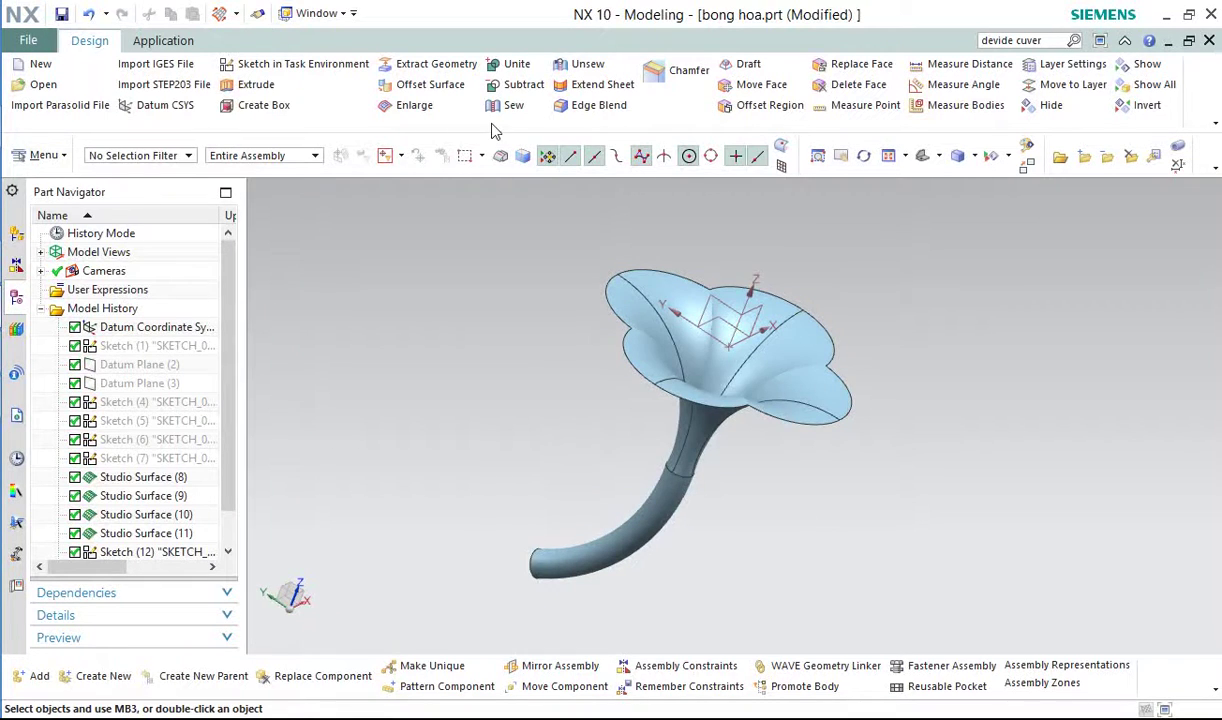
click(510, 105)
click(655, 284)
click(776, 400)
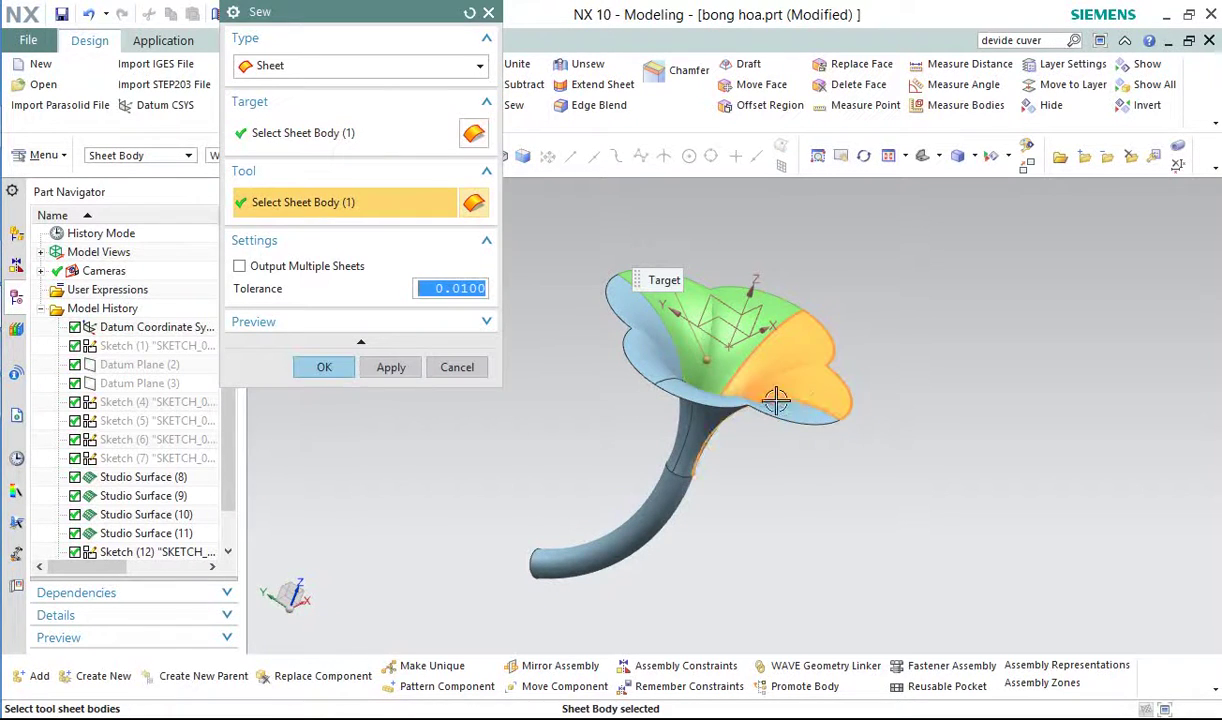
click(770, 404)
click(645, 340)
click(634, 488)
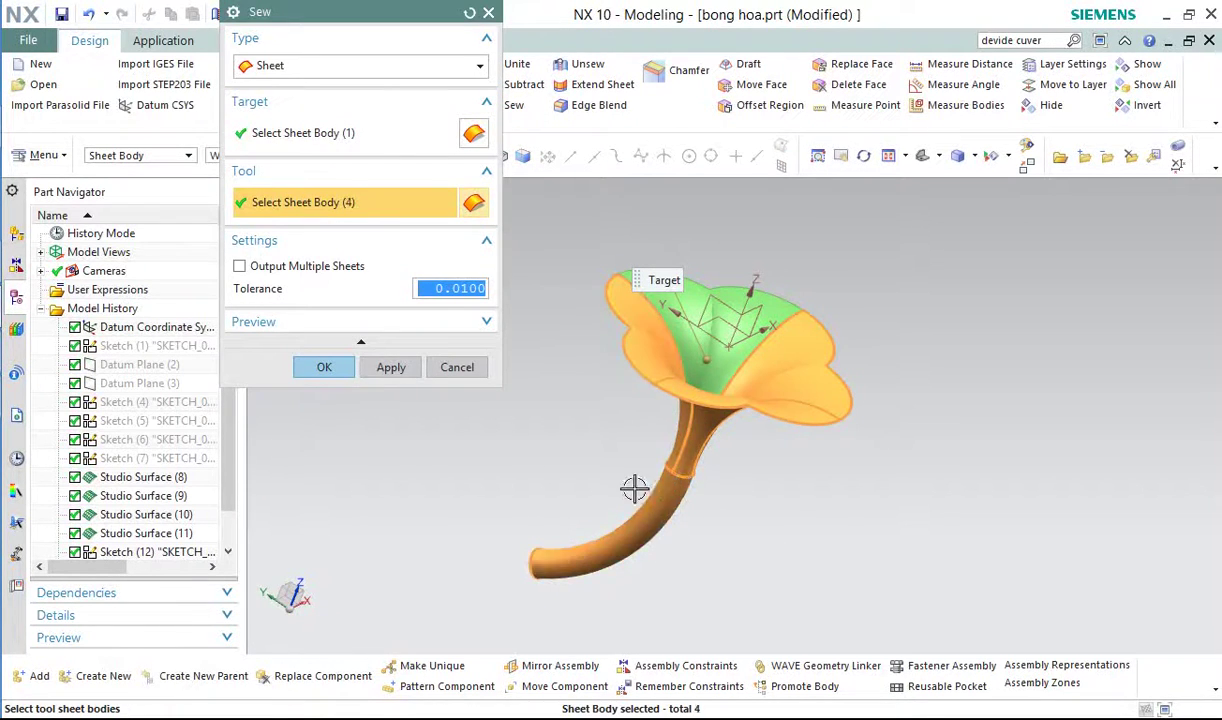
click(325, 368)
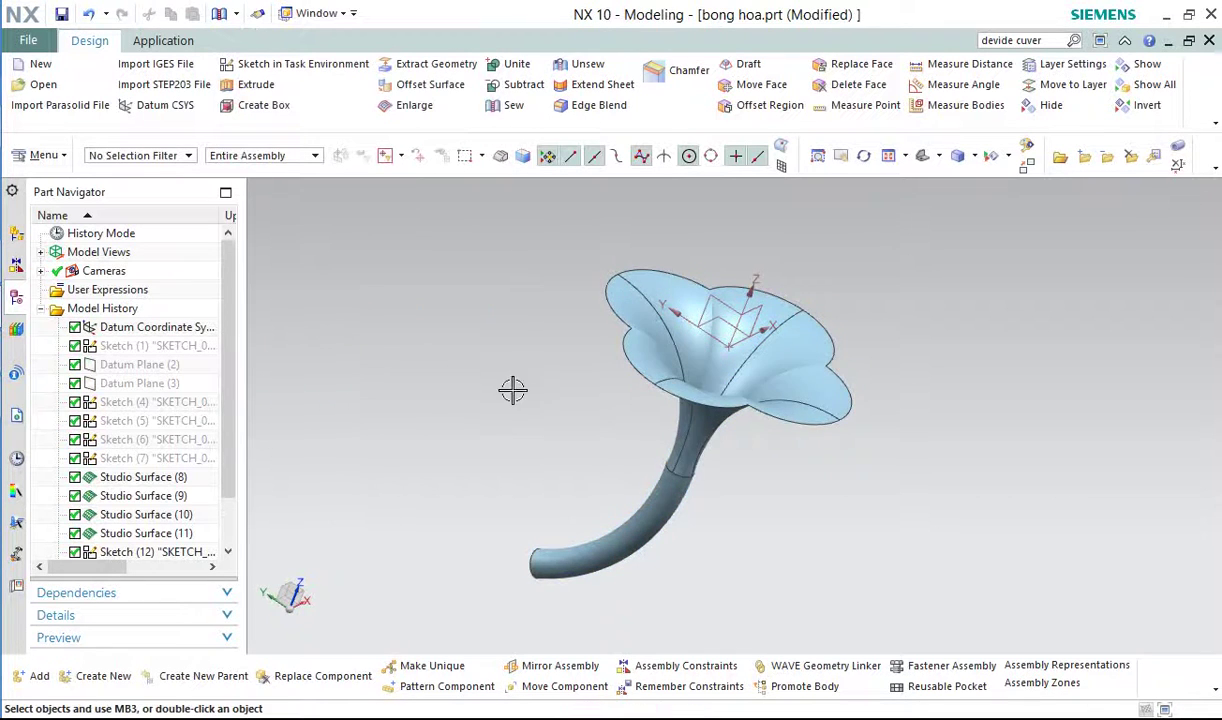
- Switch the display style to Shaded without edges and inspect the finished flower from several angles
middle_drag(512, 390, 906, 241)
click(974, 156)
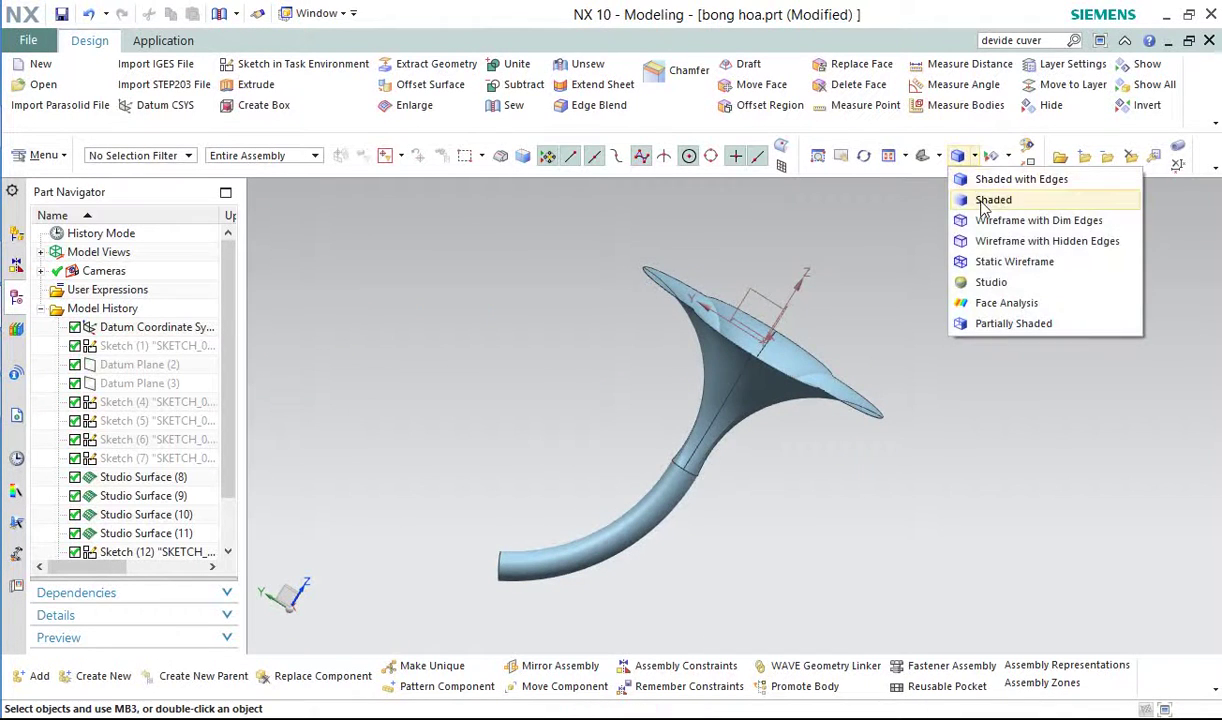
click(955, 196)
middle_drag(846, 338, 665, 363)
middle_drag(668, 420, 623, 476)
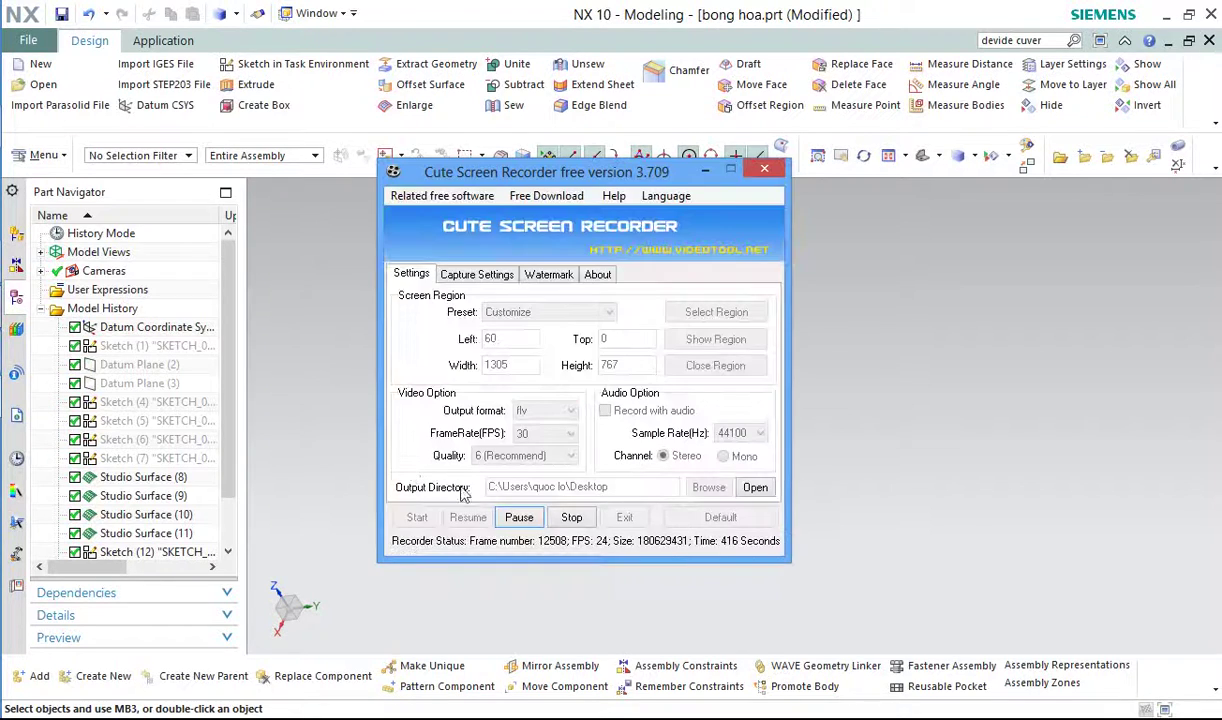
click(566, 520)
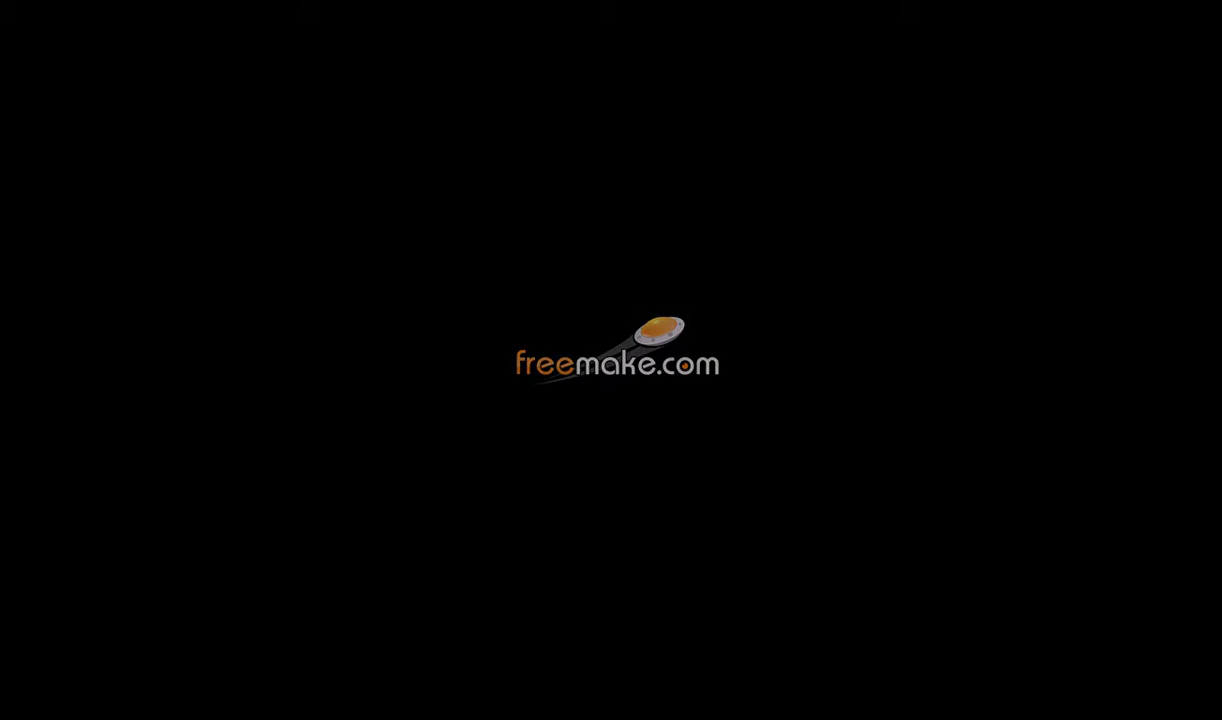